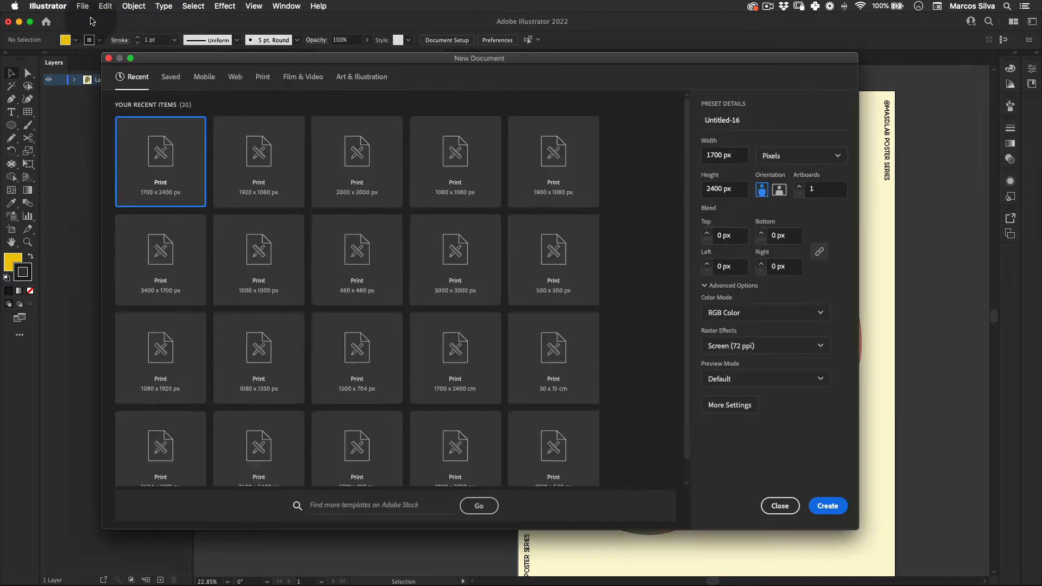
# Create a new RGB document 1700 px wide and 2400 px high.
pyautogui.moveTo(651, 52); pyautogui.dragTo(632, 46)
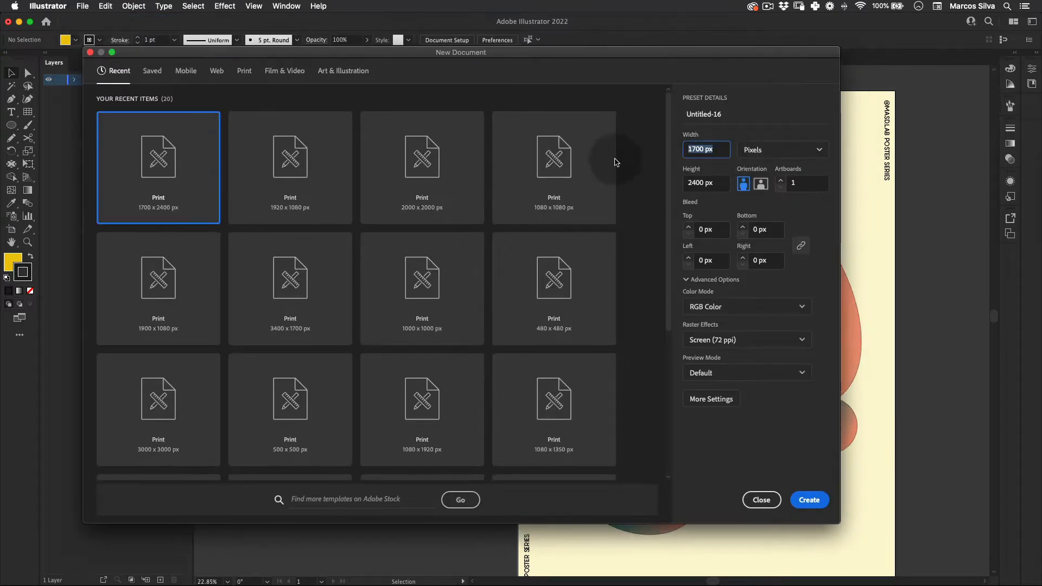
pyautogui.click(719, 150)
pyautogui.click(721, 183)
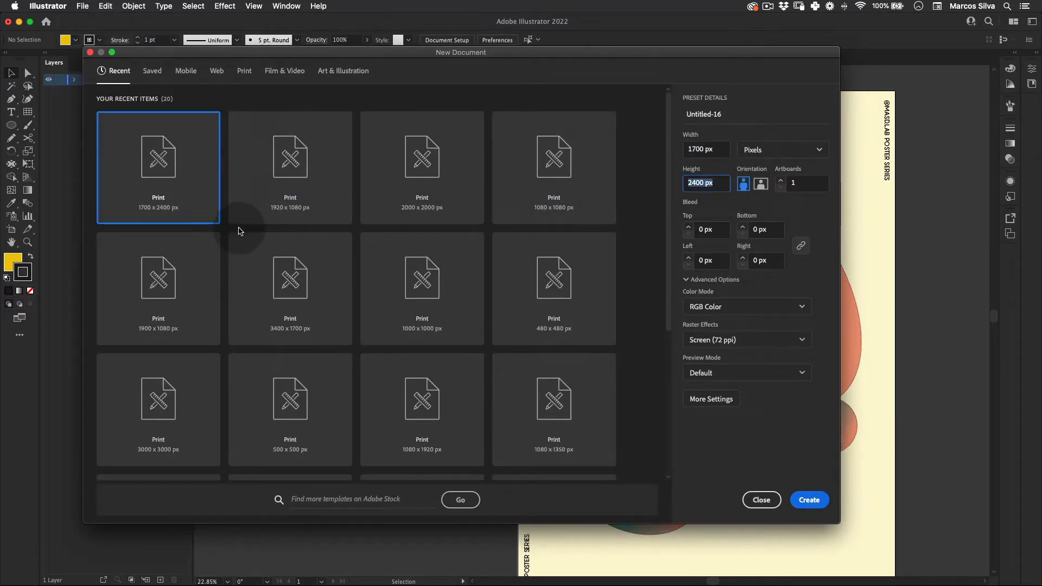
pyautogui.click(817, 501)
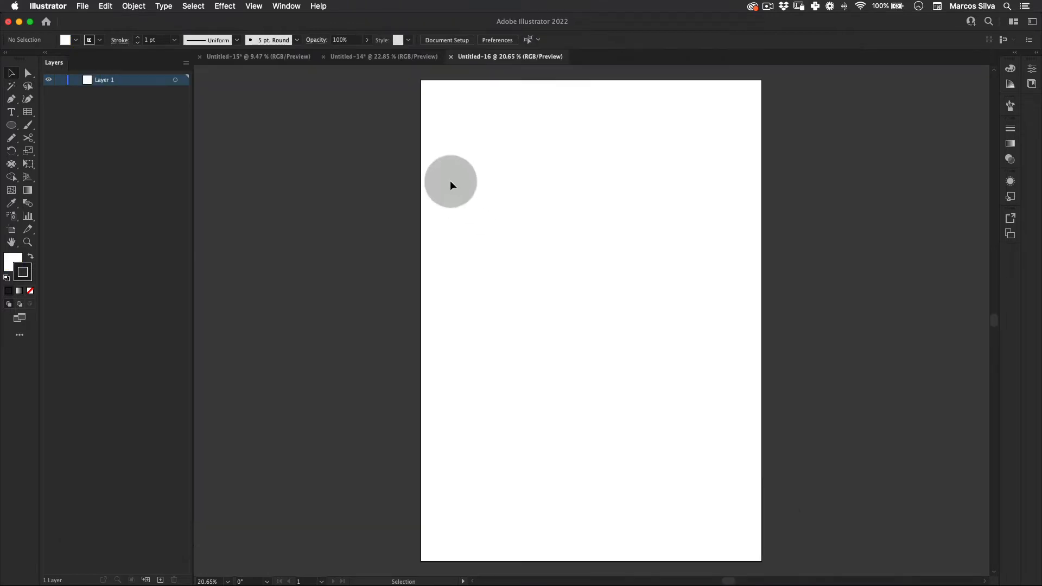
# Draw a 1700 × 2400 px rectangle that covers the whole artboard.
pyautogui.press('z')
pyautogui.keyDown('alt'); pyautogui.click(455, 180); pyautogui.keyUp('alt')
pyautogui.click(535, 209)
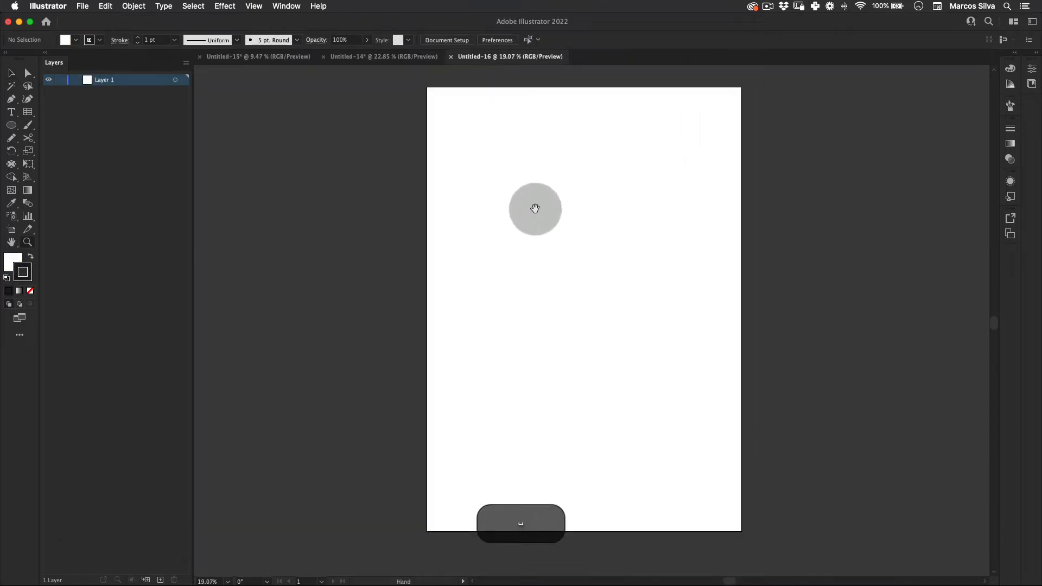
pyautogui.rightClick(11, 125)
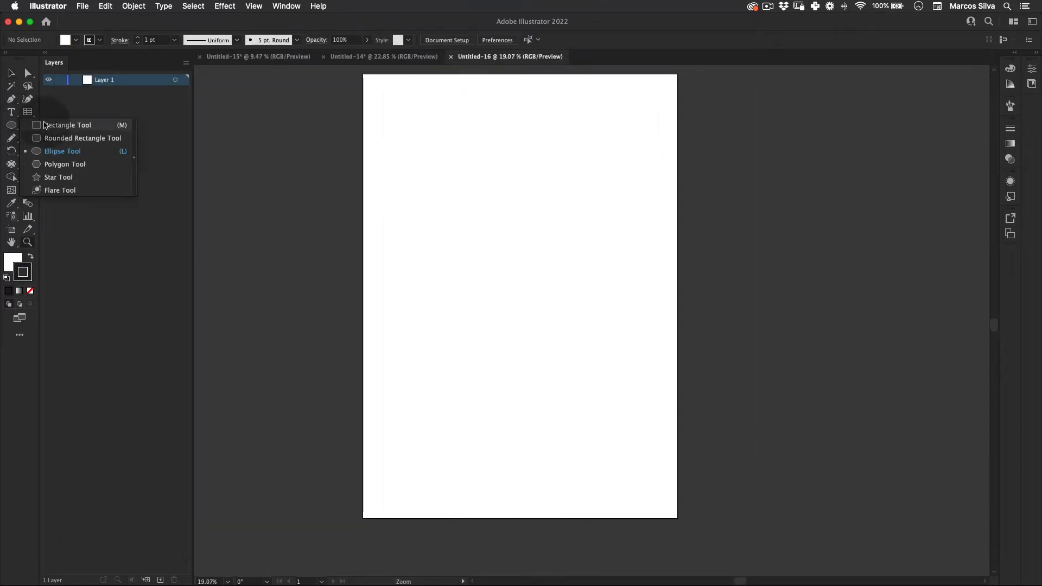
pyautogui.click(60, 121)
pyautogui.moveTo(380, 83); pyautogui.dragTo(586, 365)
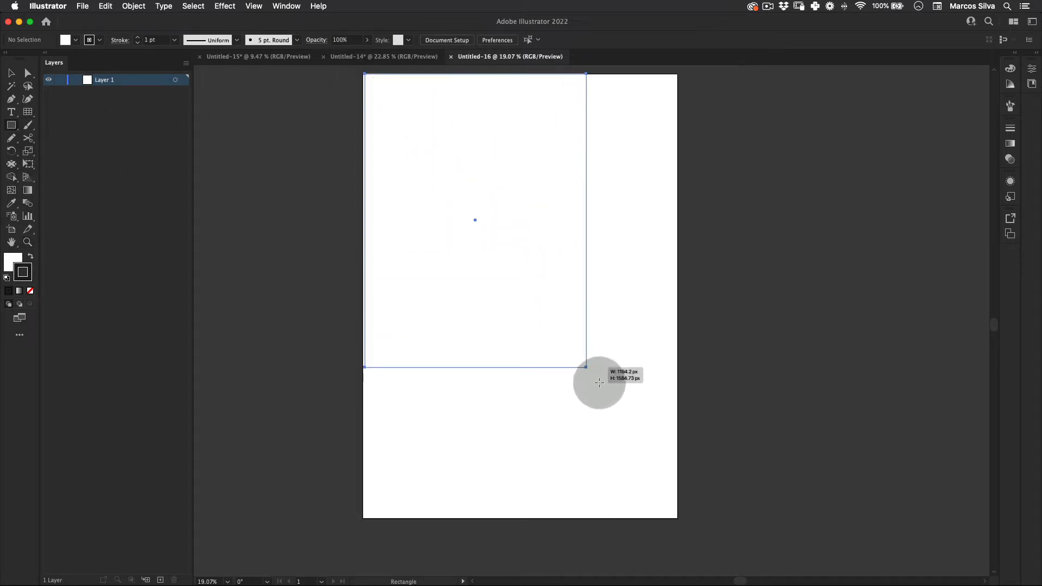
pyautogui.press('super+z')
pyautogui.moveTo(364, 72); pyautogui.dragTo(677, 519)
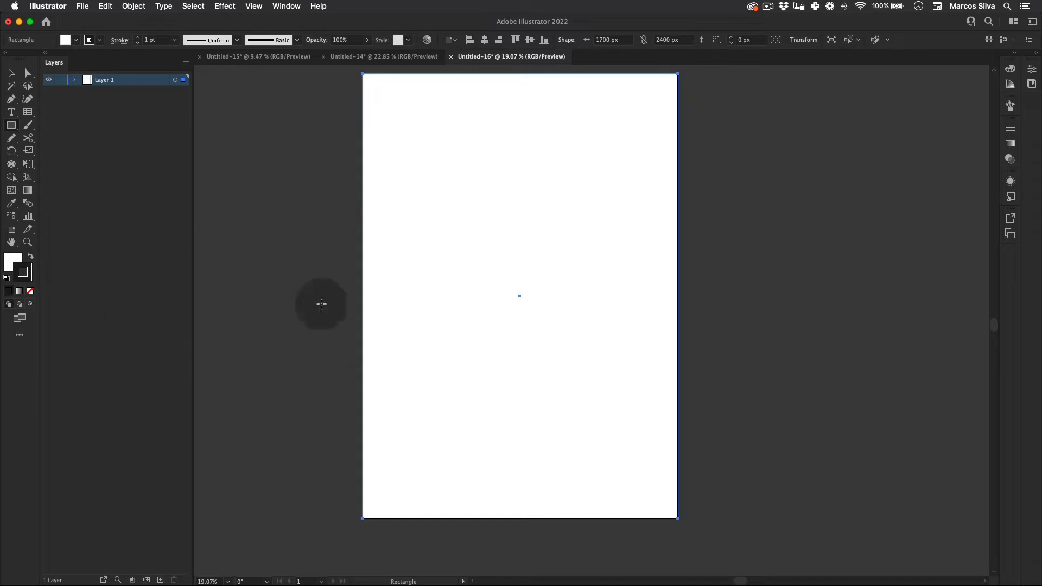
# Fill the background rectangle with pale yellow, hex fffac0.
pyautogui.doubleClick(8, 262)
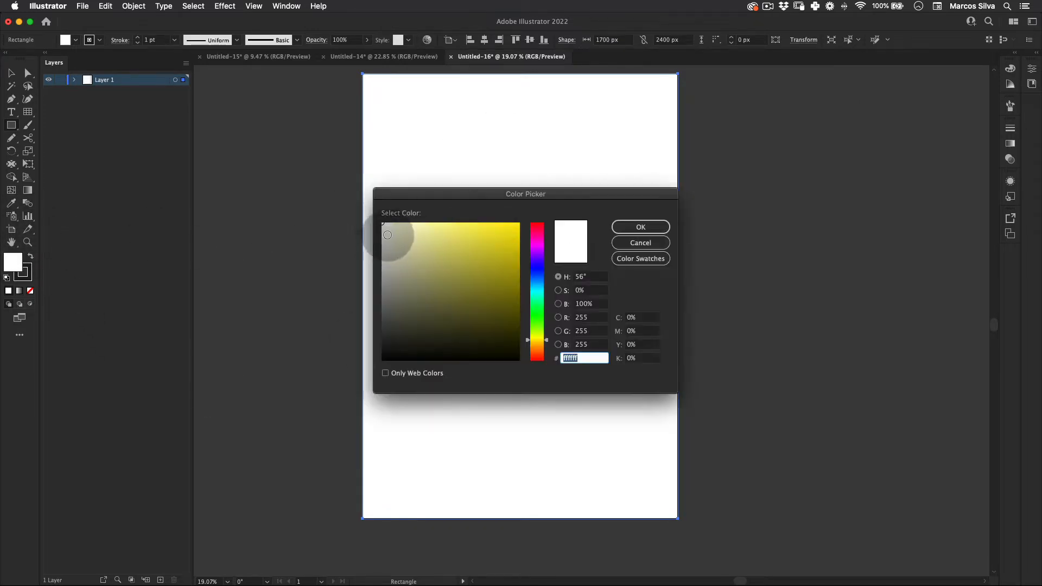
pyautogui.write('fffac0')
pyautogui.click(640, 227)
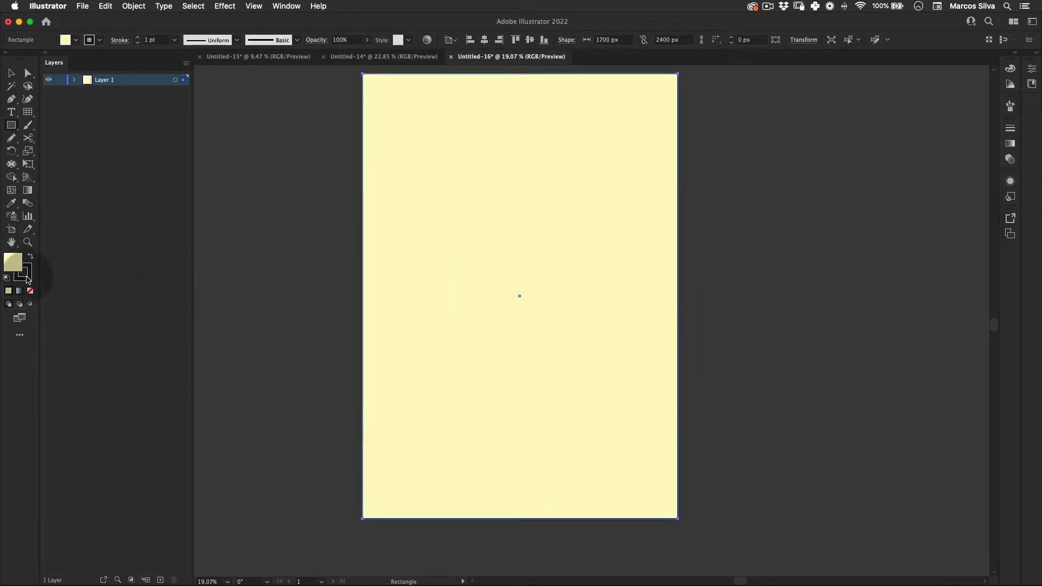
# Remove the stroke from the background rectangle and deselect it.
pyautogui.press('x')
pyautogui.press('v')
pyautogui.click(265, 234)
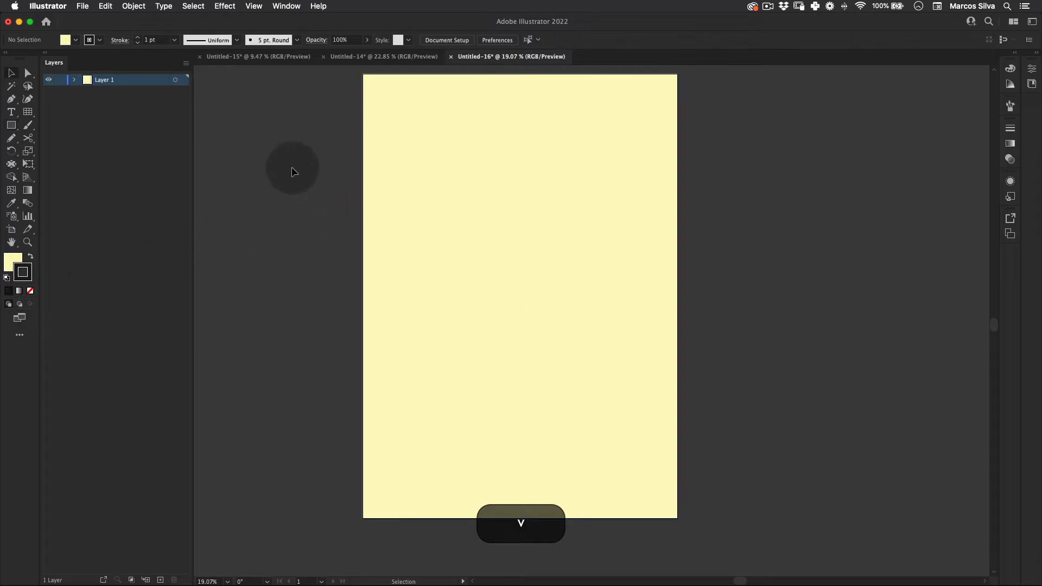
pyautogui.moveTo(291, 167); pyautogui.dragTo(415, 271)
pyautogui.click(317, 214)
pyautogui.press('v')
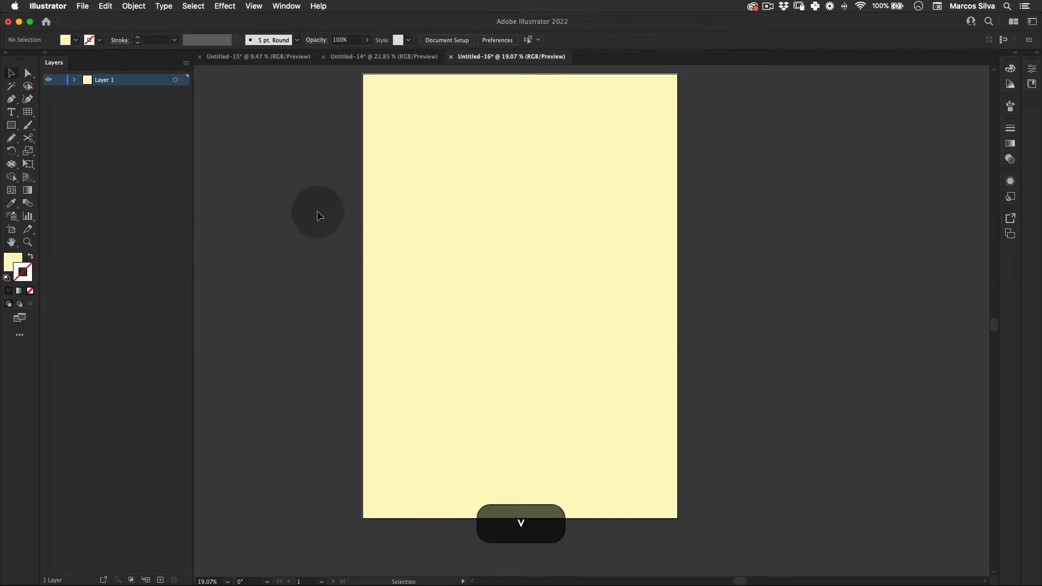
# Lock the background layer and add a new layer above it.
pyautogui.click(60, 80)
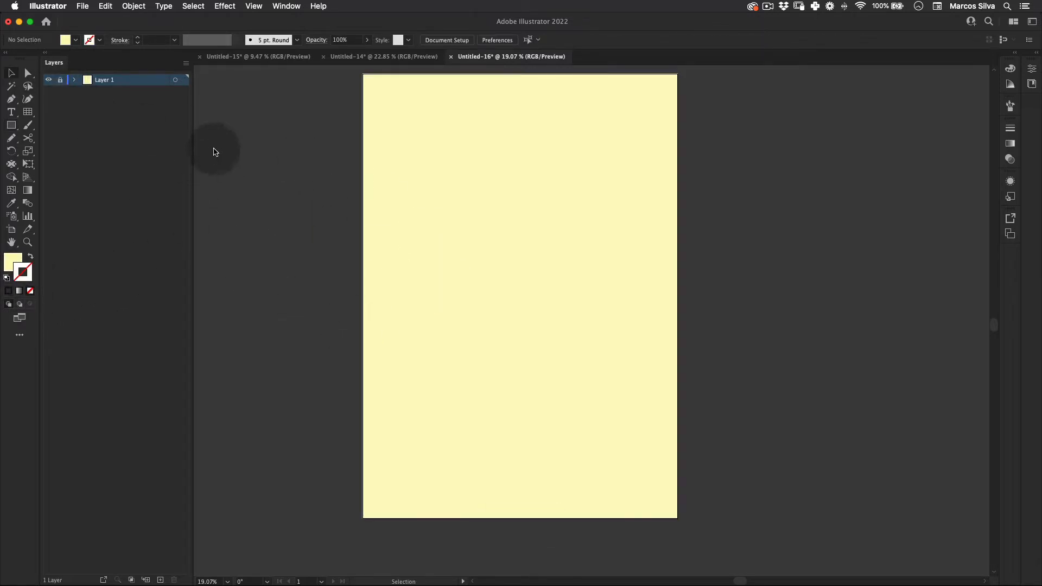
pyautogui.press('space')
pyautogui.moveTo(385, 205); pyautogui.dragTo(325, 221)
pyautogui.press('v')
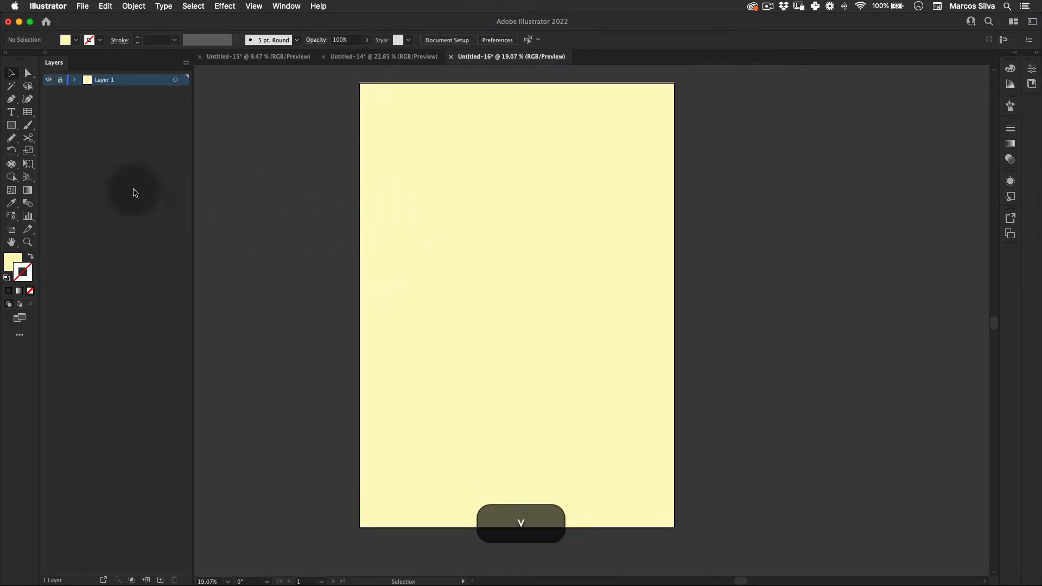
pyautogui.click(11, 114)
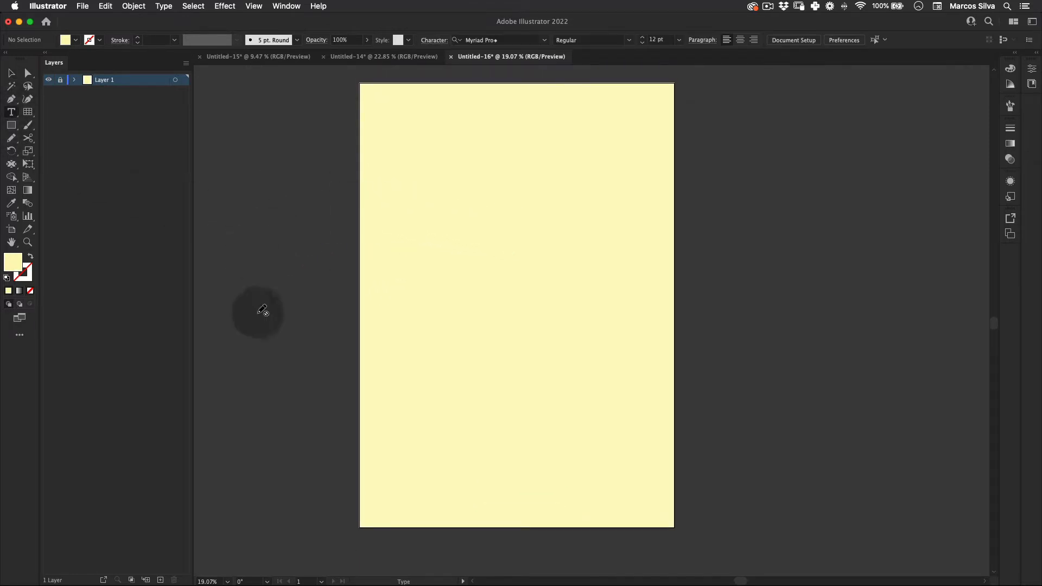
pyautogui.click(160, 579)
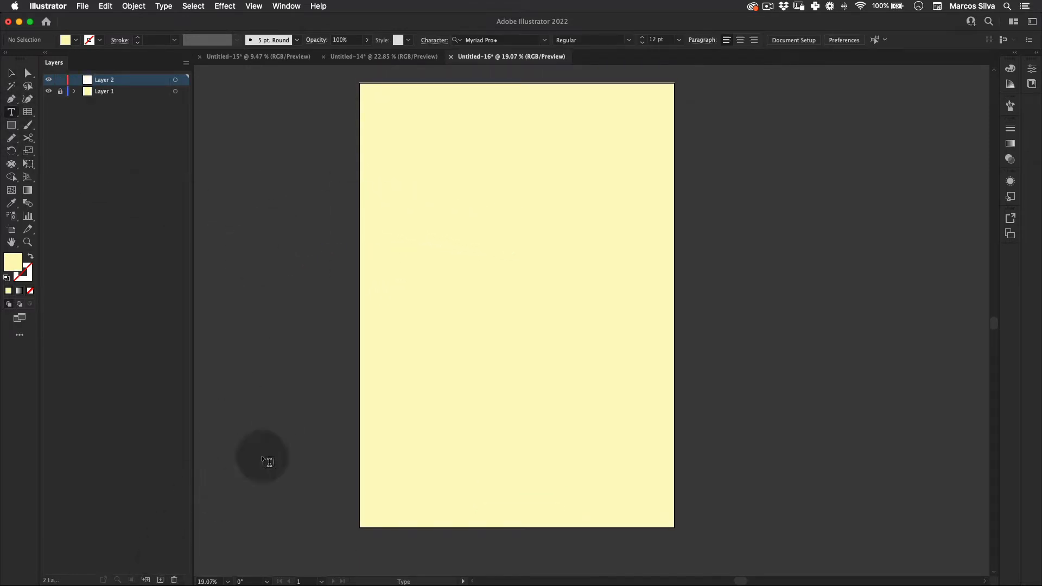
# Add the text ISO on the new layer and scale it up to about 717 pt.
pyautogui.click(460, 218)
pyautogui.write('|')
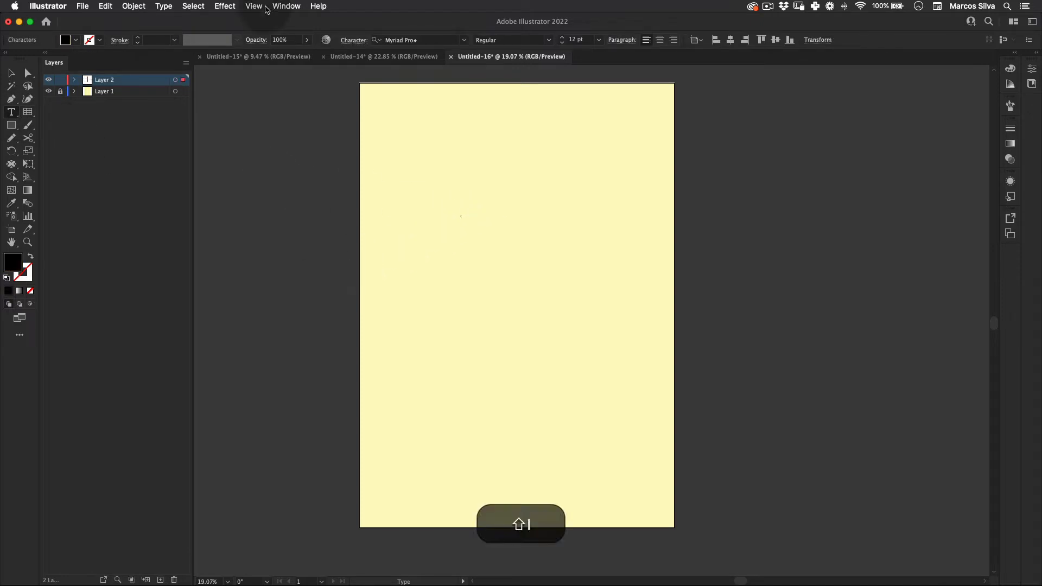
pyautogui.write('e')
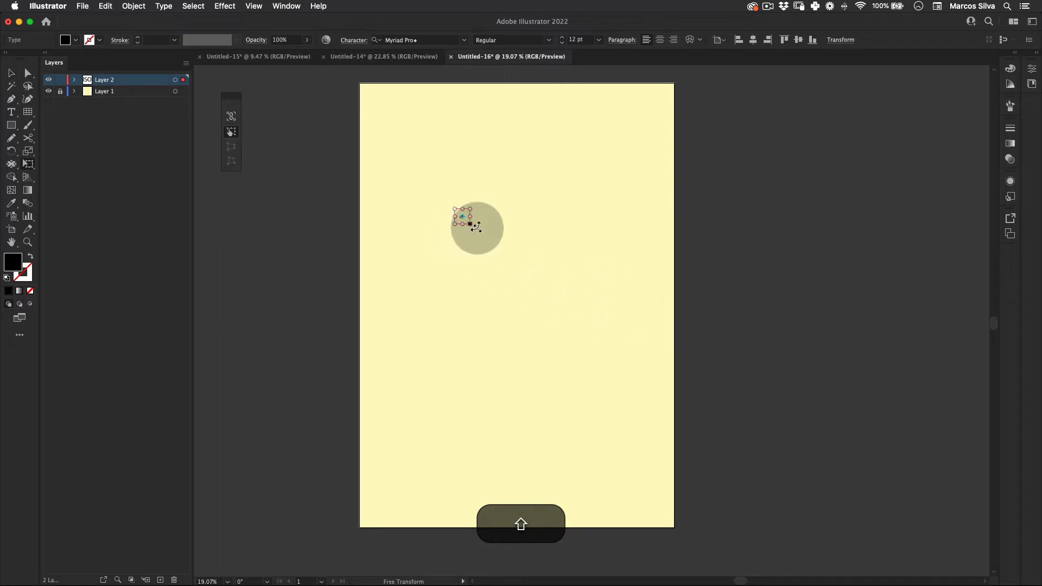
pyautogui.moveTo(468, 209); pyautogui.dragTo(543, 272)
# Set the font of the ISO text to Pangram Black.
pyautogui.click(430, 41)
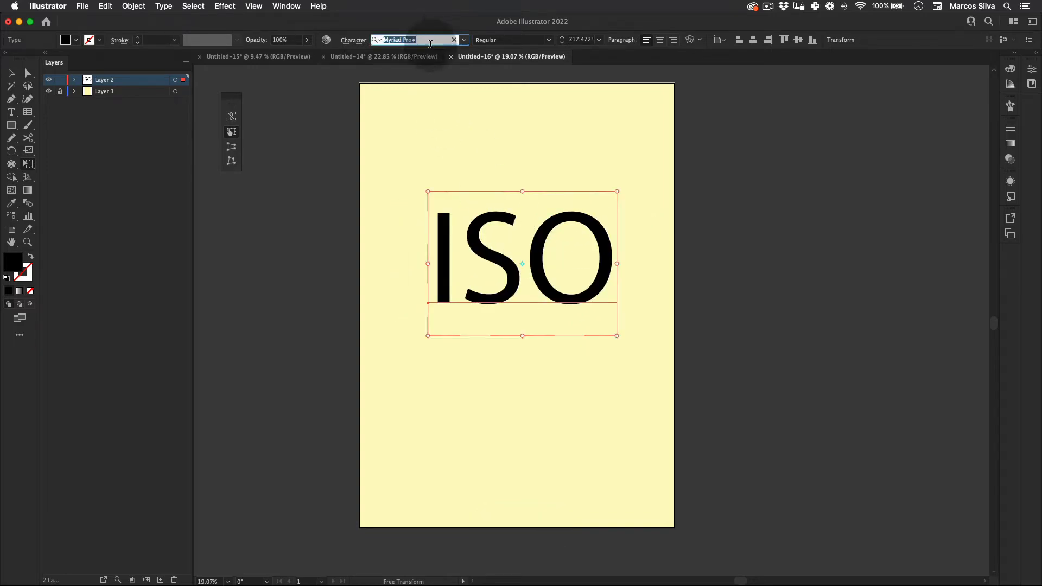
pyautogui.write('angr')
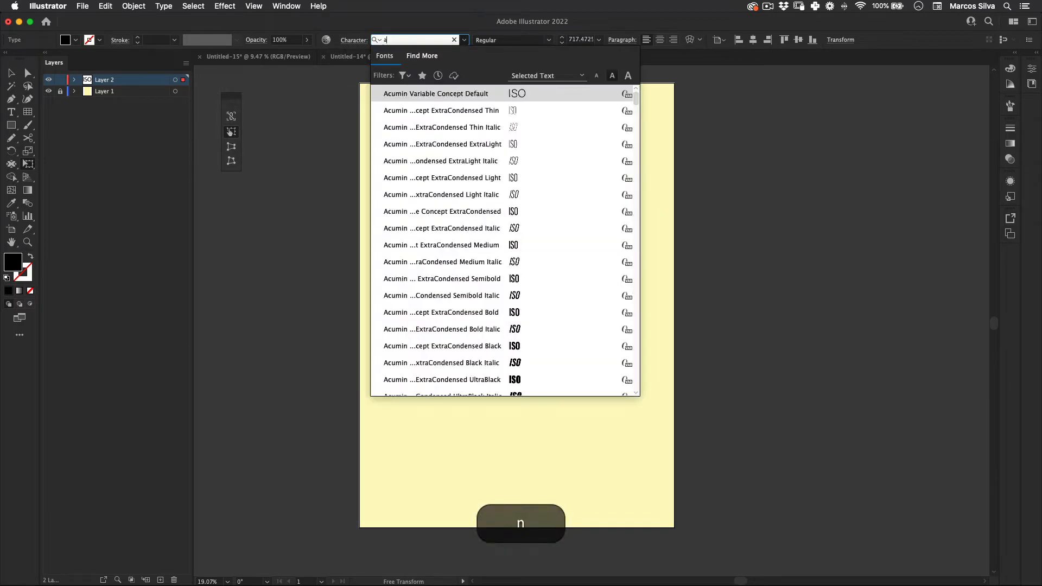
pyautogui.press('BackSpace')
pyautogui.press('BackSpace')
pyautogui.press('BackSpace')
pyautogui.press('BackSpace')
pyautogui.write('pan')
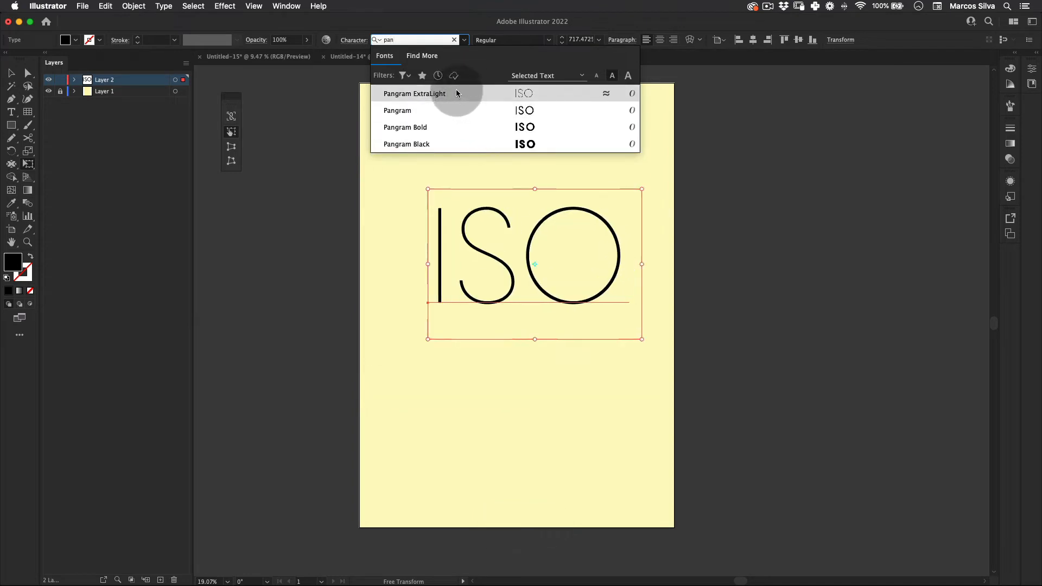
pyautogui.click(428, 142)
# Shift the ISO text slightly sideways so it sits nearer the artboard's horizontal centre.
pyautogui.press('v')
pyautogui.click(254, 251)
pyautogui.moveTo(316, 256); pyautogui.dragTo(329, 222)
pyautogui.press('v')
pyautogui.moveTo(561, 226)
pyautogui.mouseDown()
pyautogui.moveTo(546, 215)
pyautogui.moveTo(544, 228)
pyautogui.mouseUp()
pyautogui.hscroll(3, 546, 232)
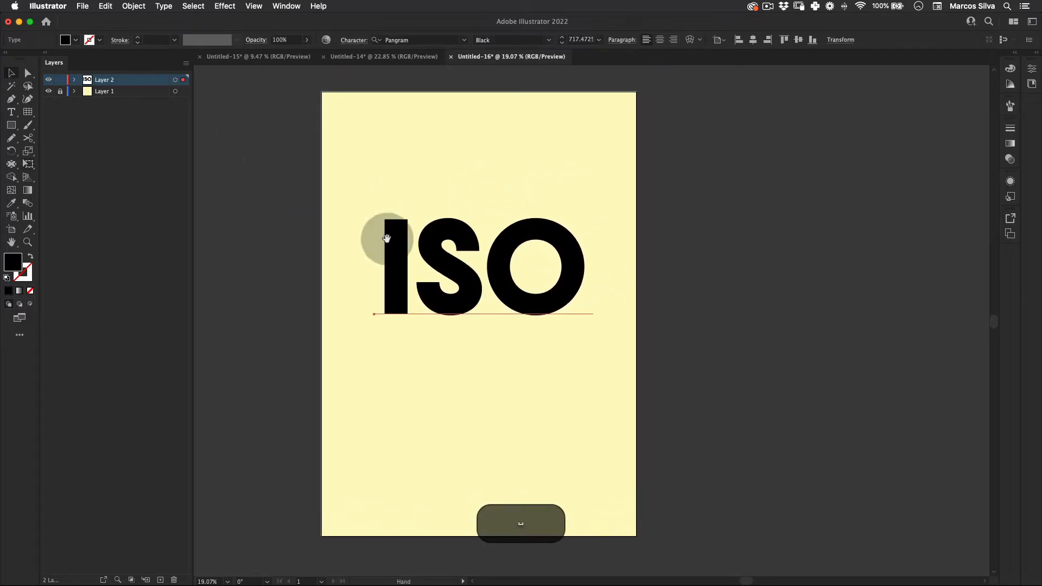
# Fill the ISO text with a very pale cream and move it lower towards the artboard's middle.
pyautogui.doubleClick(13, 262)
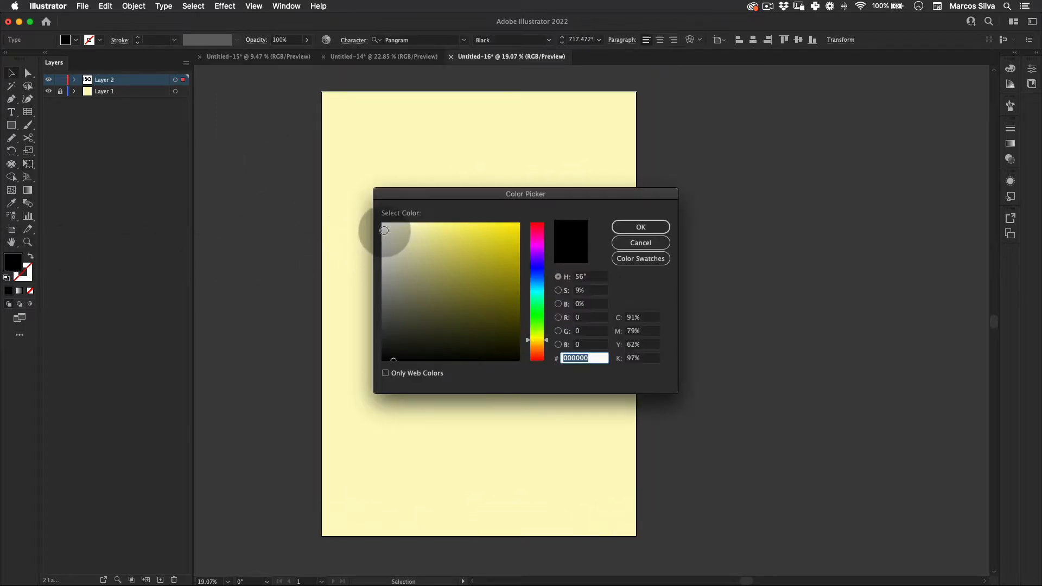
pyautogui.click(399, 223)
pyautogui.click(656, 226)
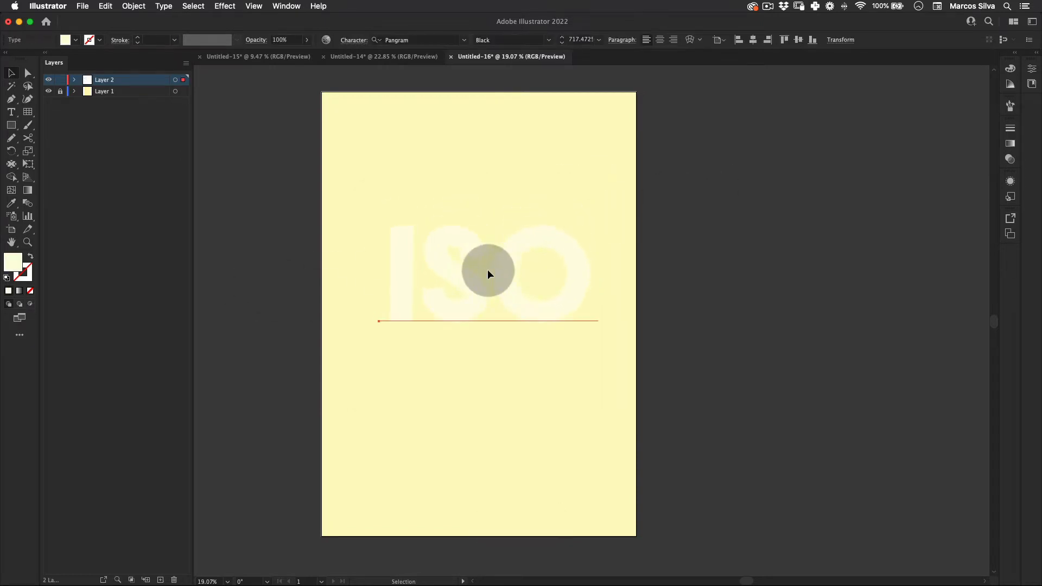
pyautogui.moveTo(487, 270); pyautogui.dragTo(485, 293)
pyautogui.click(224, 7)
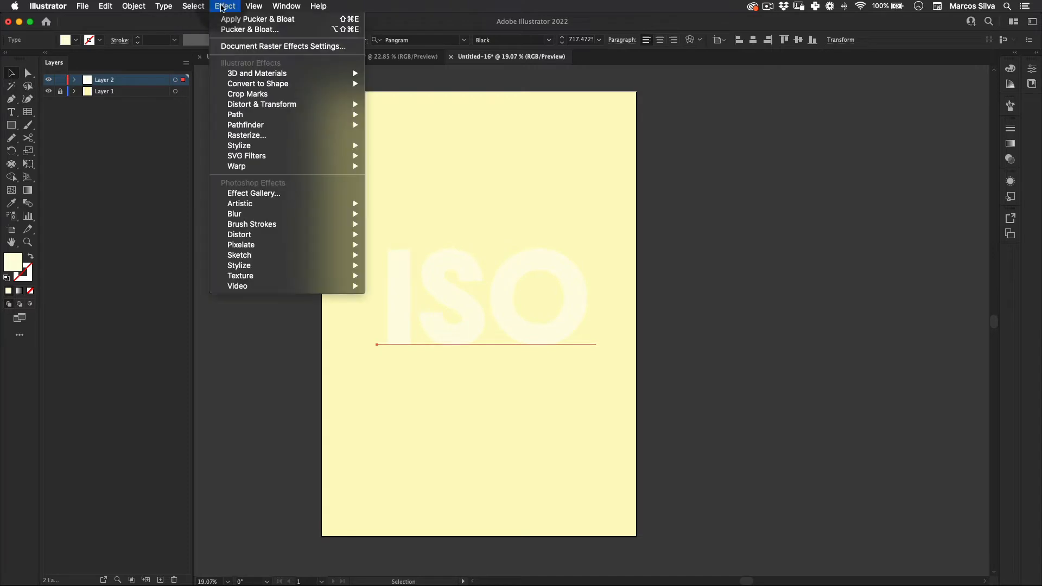
pyautogui.click(196, 316)
pyautogui.click(302, 420)
pyautogui.rightClick(455, 263)
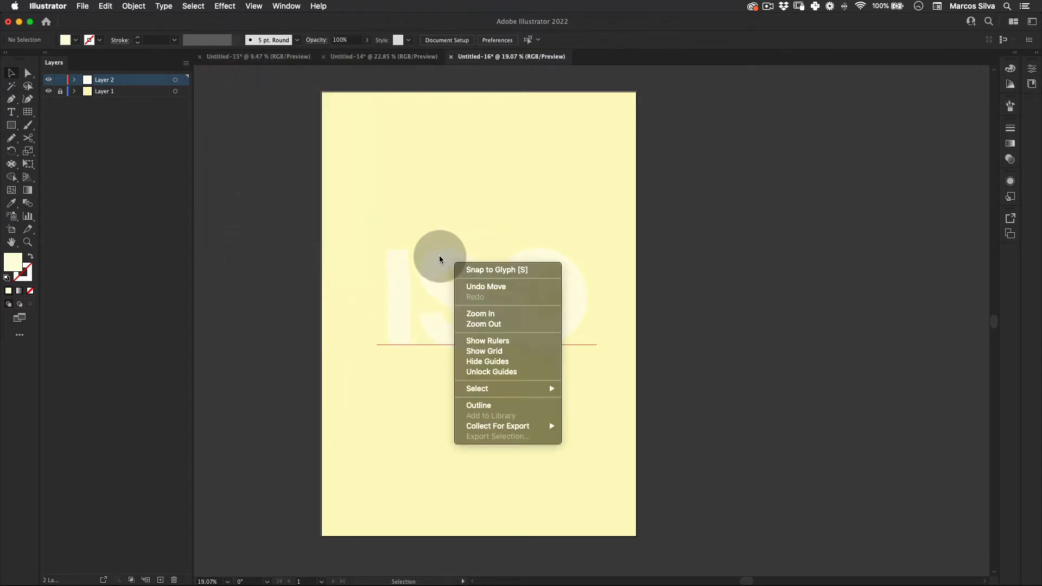
pyautogui.press('v')
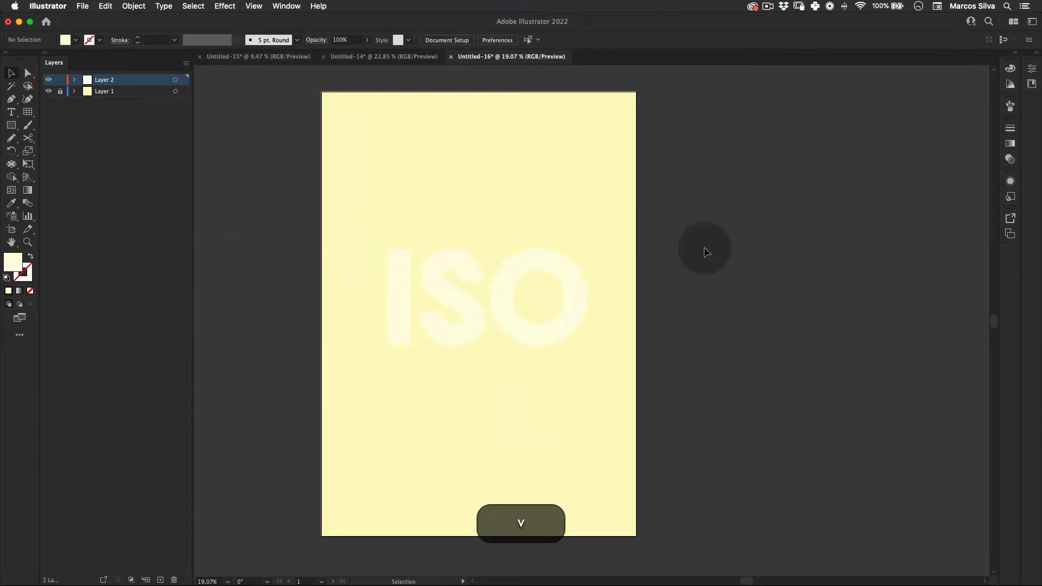
# Convert the ISO text to outlines and ungroup the letters.
pyautogui.click(460, 309)
pyautogui.rightClick(445, 279)
pyautogui.click(517, 373)
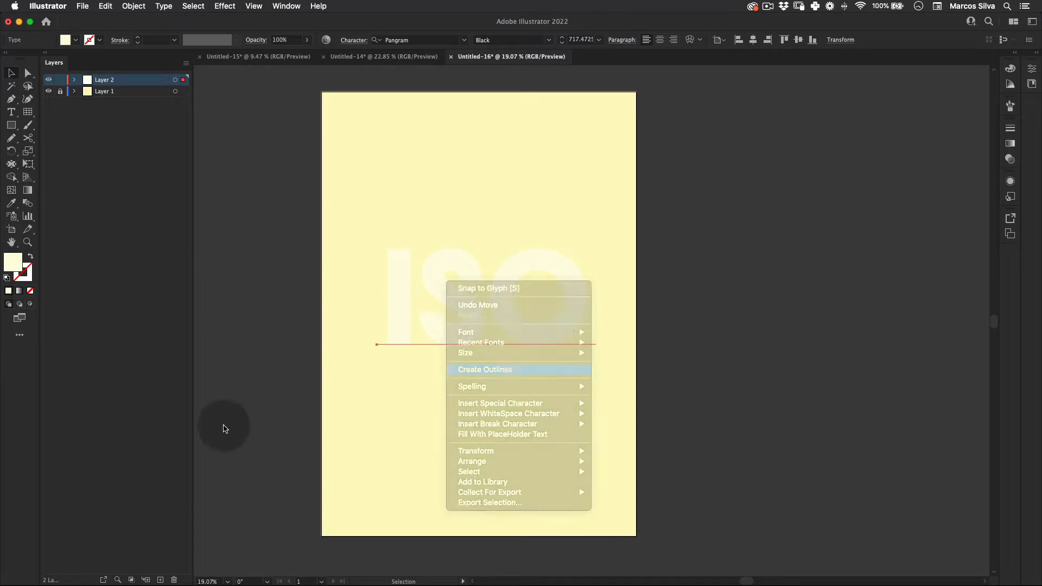
pyautogui.rightClick(437, 279)
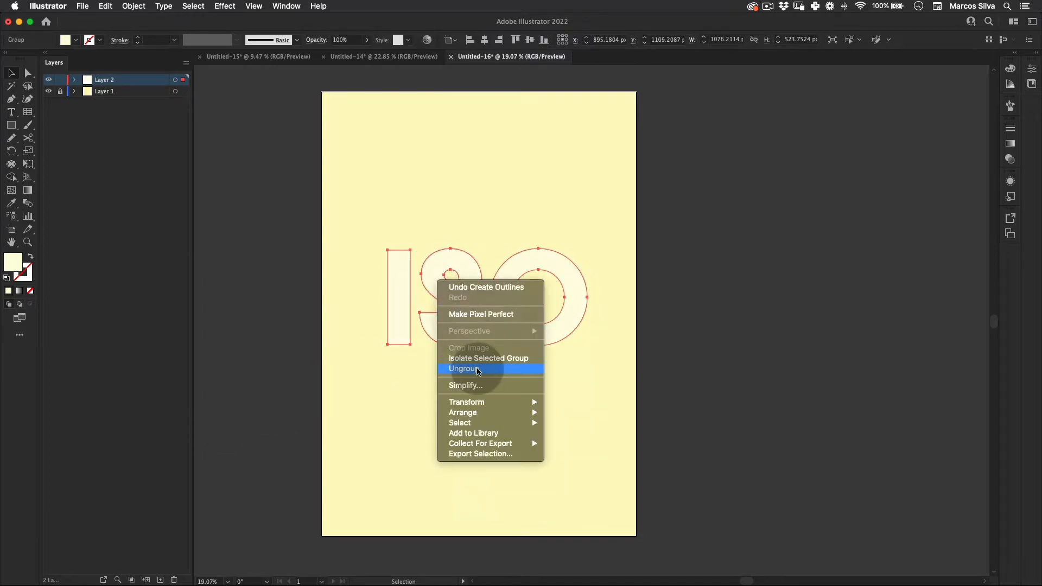
pyautogui.click(458, 373)
pyautogui.click(316, 390)
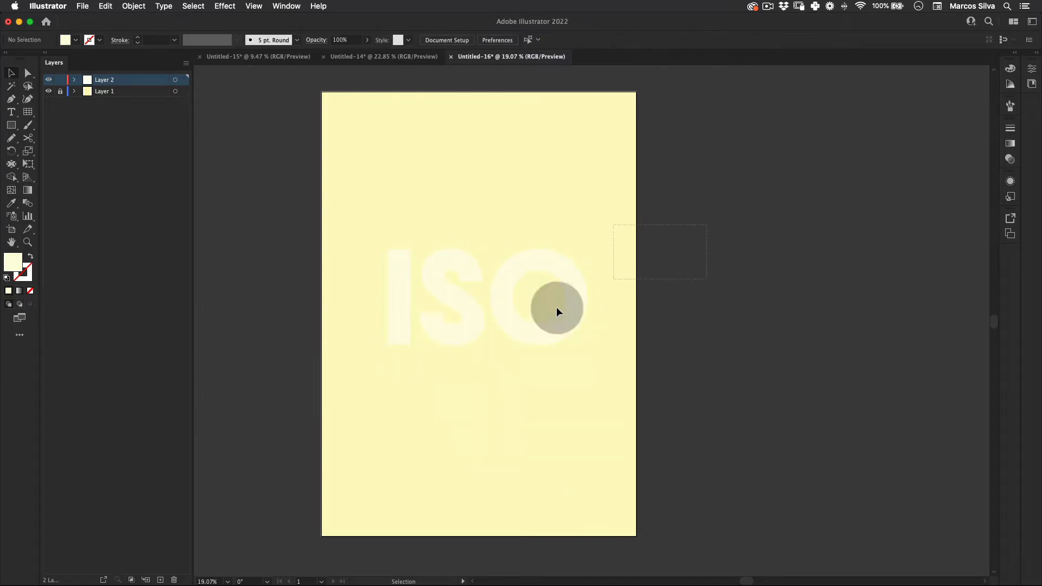
# Move the letters S and O off the artboard onto the pasteboard and select the letter I.
pyautogui.click(475, 319)
pyautogui.moveTo(474, 319); pyautogui.dragTo(737, 252)
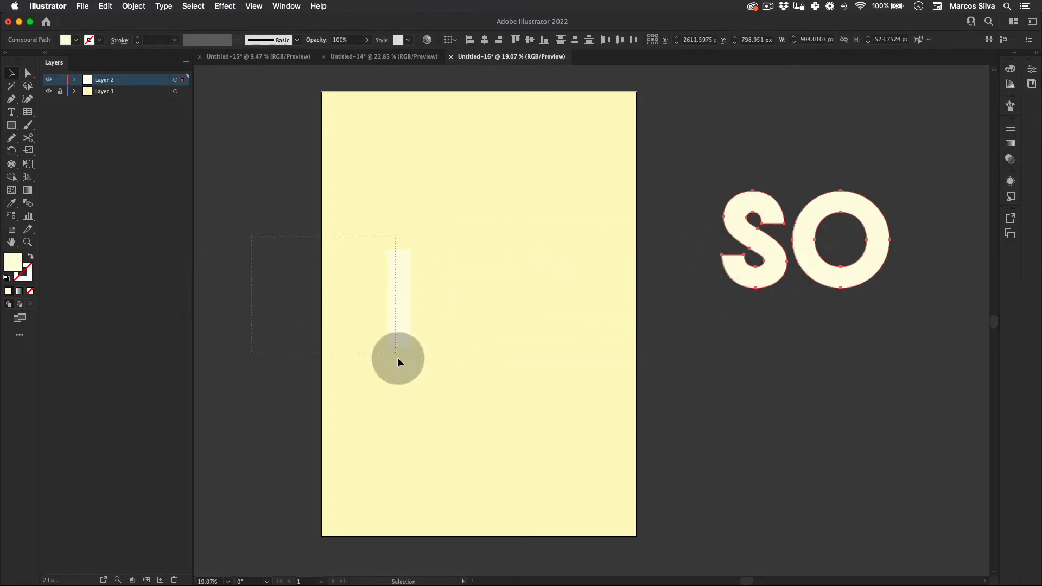
pyautogui.moveTo(397, 357); pyautogui.dragTo(397, 357)
# Close the Untitled-14 document and move the letter I inward and slightly higher on the poster.
pyautogui.click(358, 56)
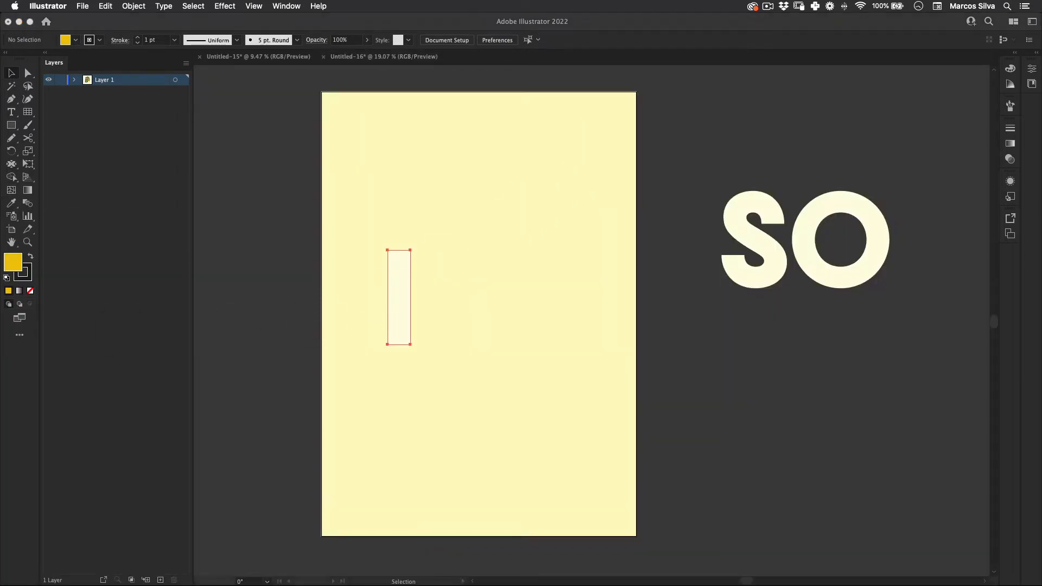
pyautogui.press('z')
pyautogui.press('space')
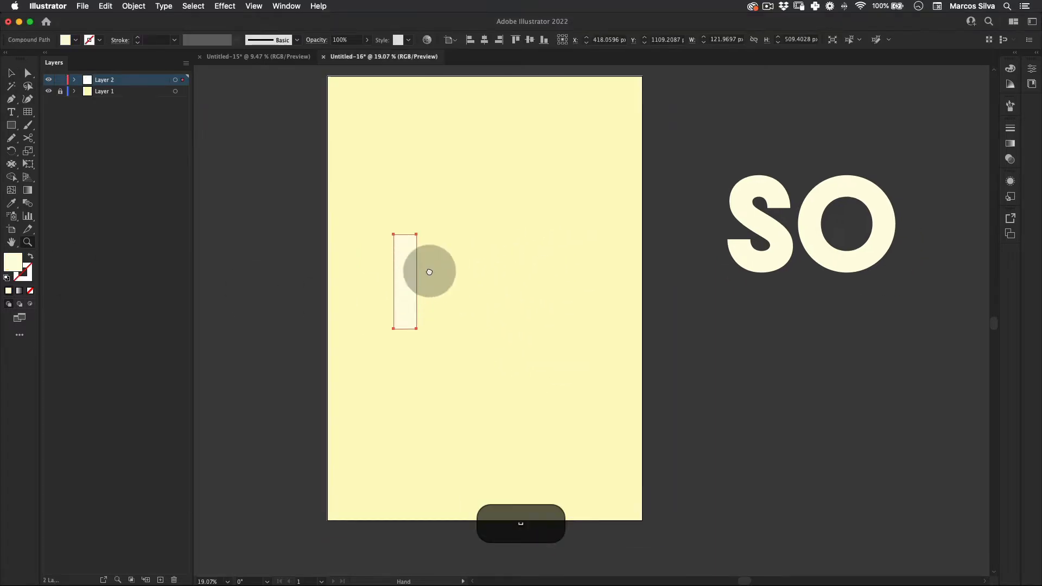
pyautogui.press('v')
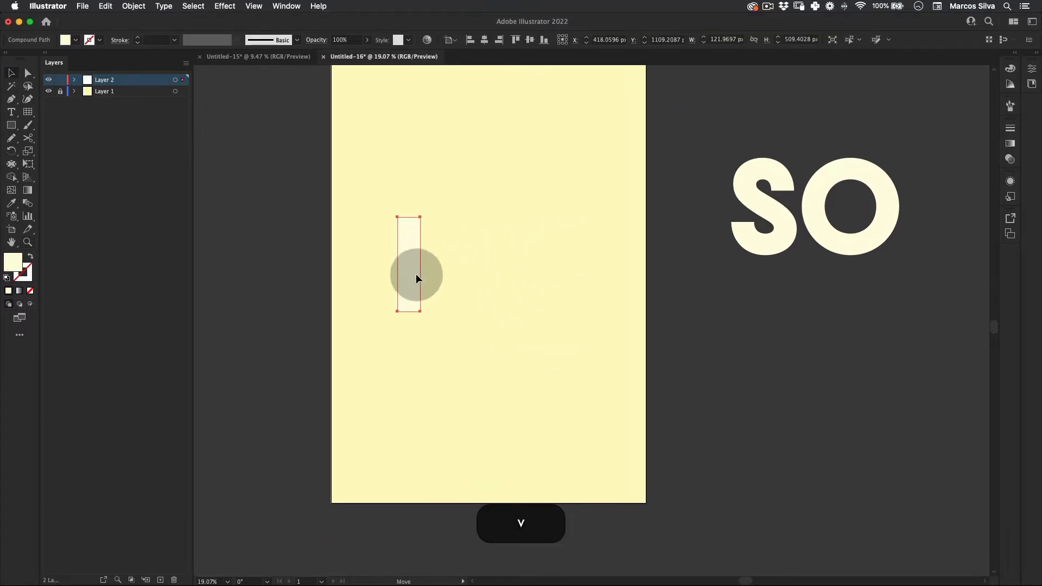
pyautogui.scroll(3, 428, 249)
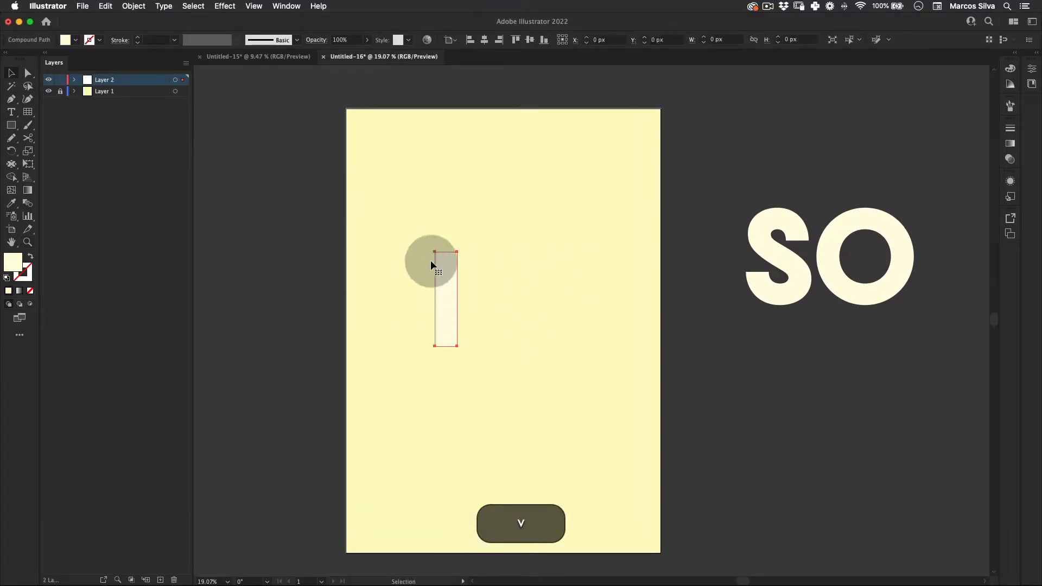
# Give the letter I a classic 3D Extrude & Bevel at 200 pt depth, Isometric Right, with the light shifted inward, and move it higher.
pyautogui.click(235, 4)
pyautogui.moveTo(286, 72)
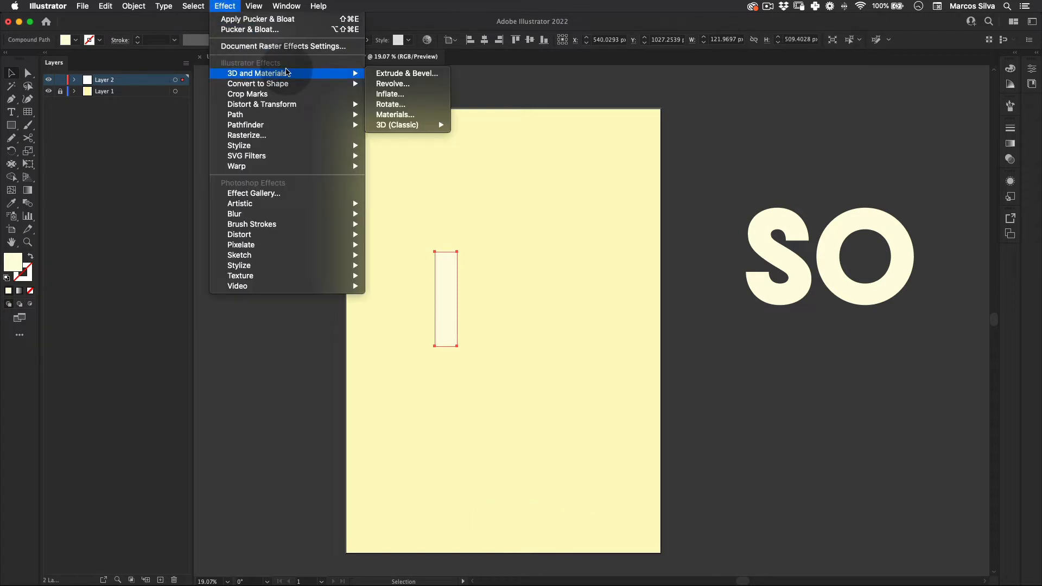
pyautogui.moveTo(429, 125)
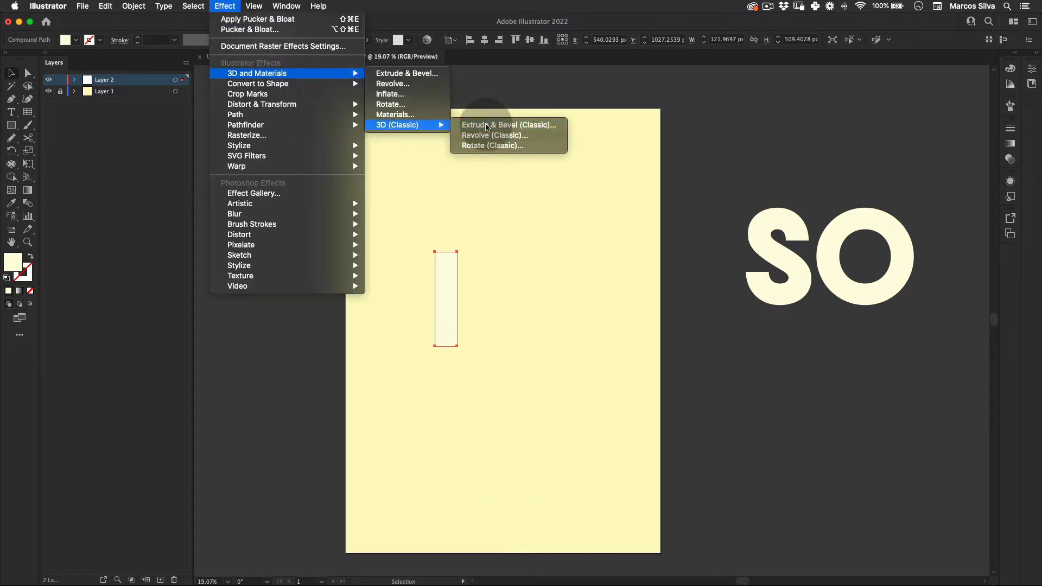
pyautogui.click(487, 126)
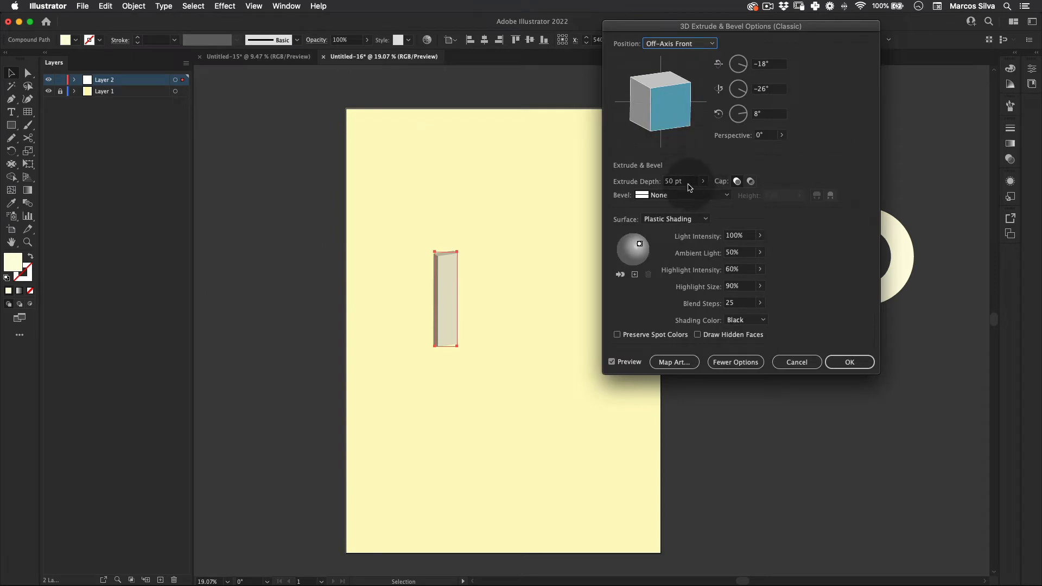
pyautogui.write('20')
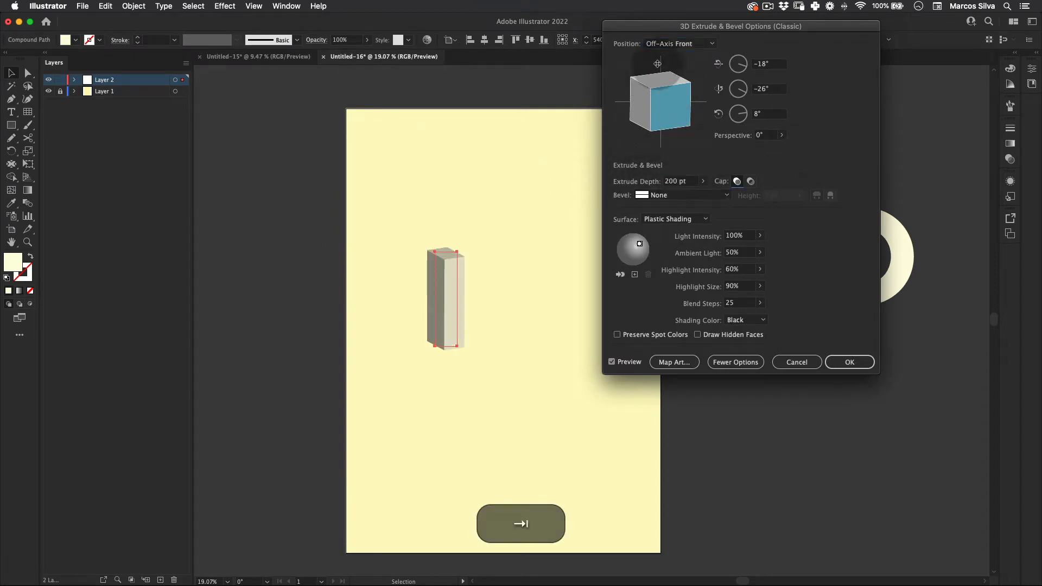
pyautogui.click(682, 44)
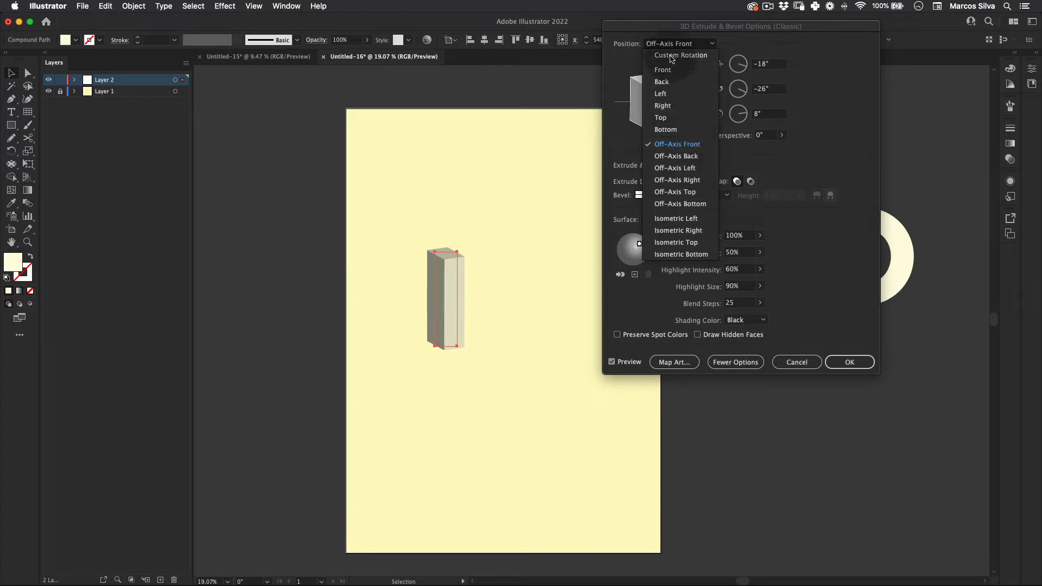
pyautogui.click(683, 235)
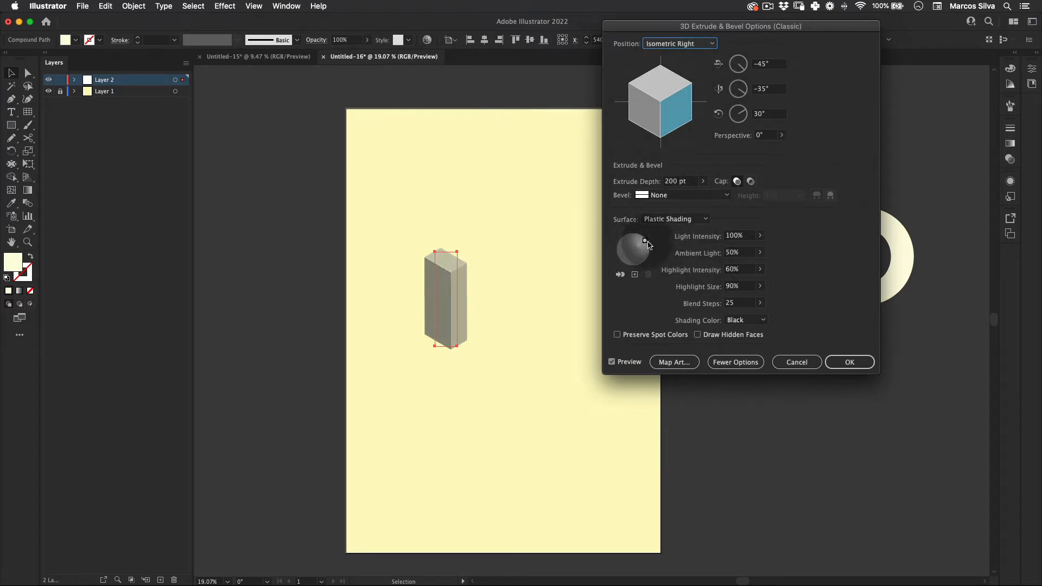
pyautogui.moveTo(645, 242); pyautogui.dragTo(638, 249)
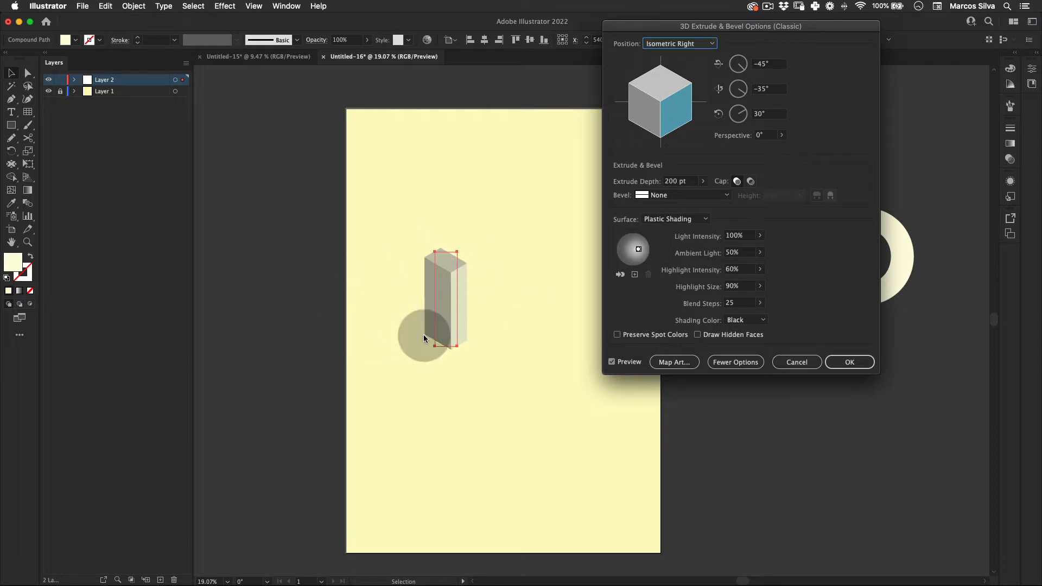
pyautogui.click(849, 362)
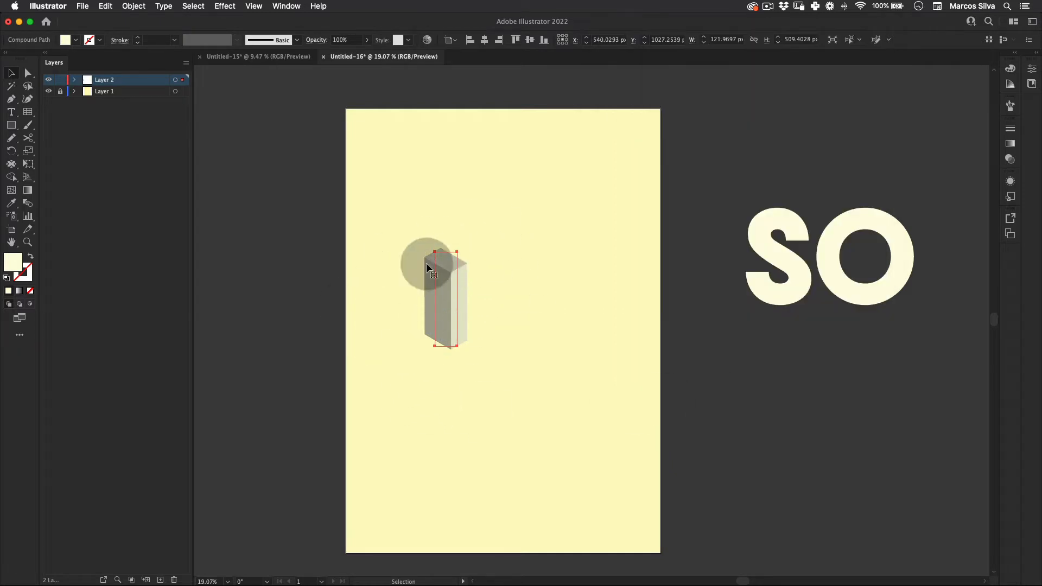
pyautogui.moveTo(454, 291); pyautogui.dragTo(441, 258)
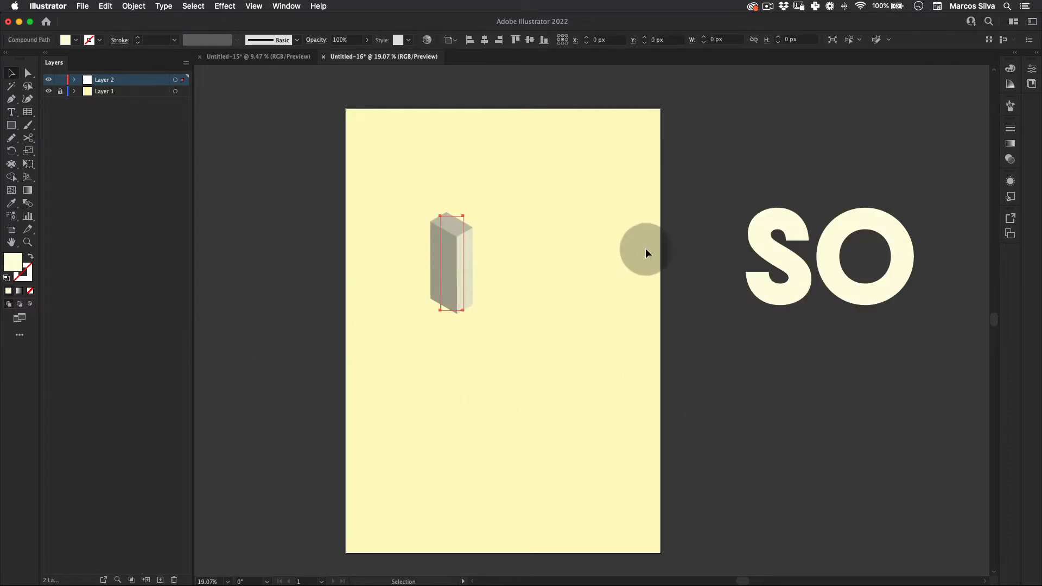
# Place the S on the poster below the I and apply the classic 3D extrusion at 200 pt depth in Isometric Top position.
pyautogui.moveTo(770, 251); pyautogui.dragTo(490, 379)
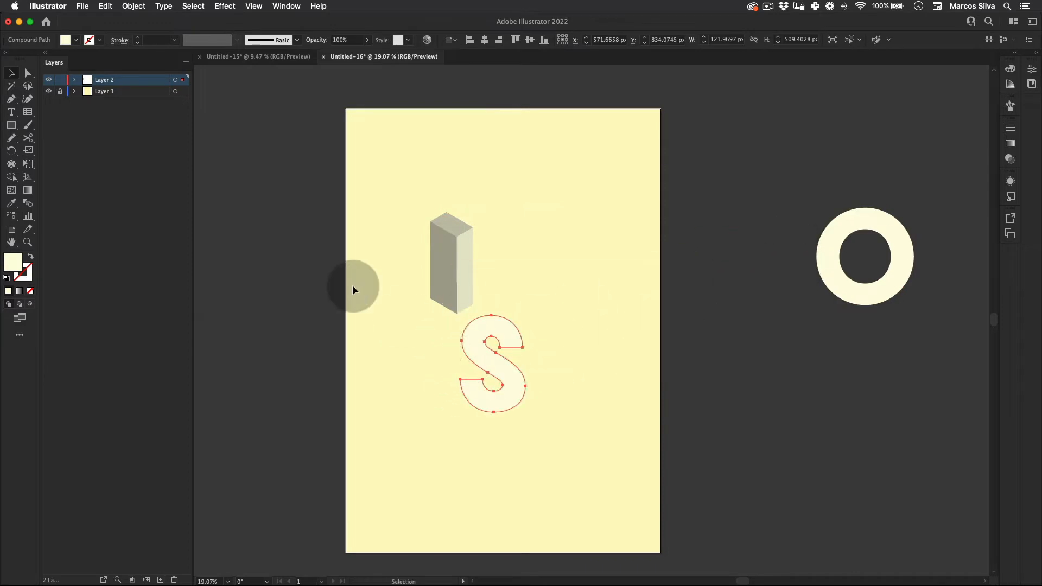
pyautogui.click(224, 6)
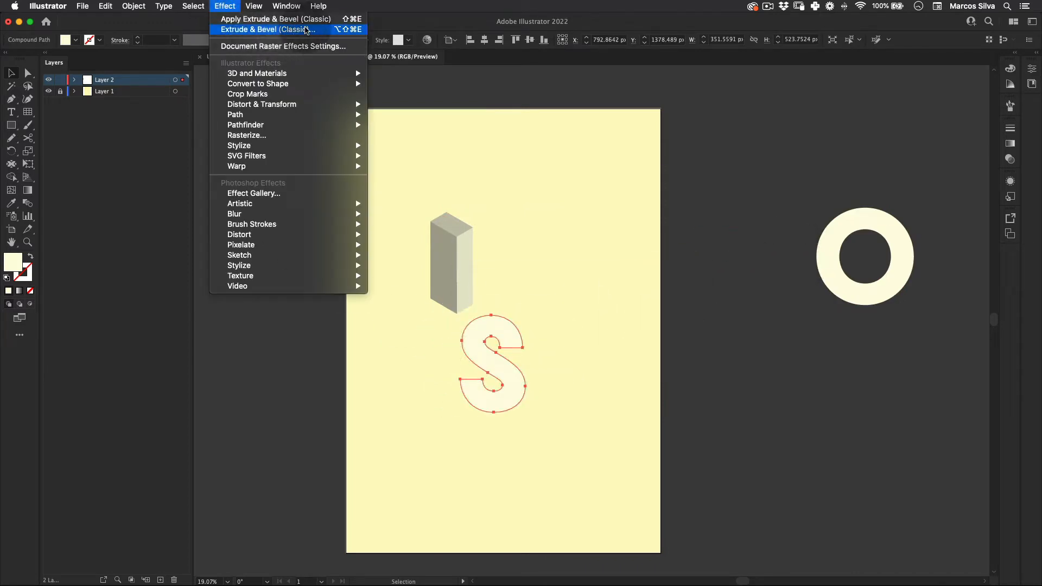
pyautogui.click(309, 30)
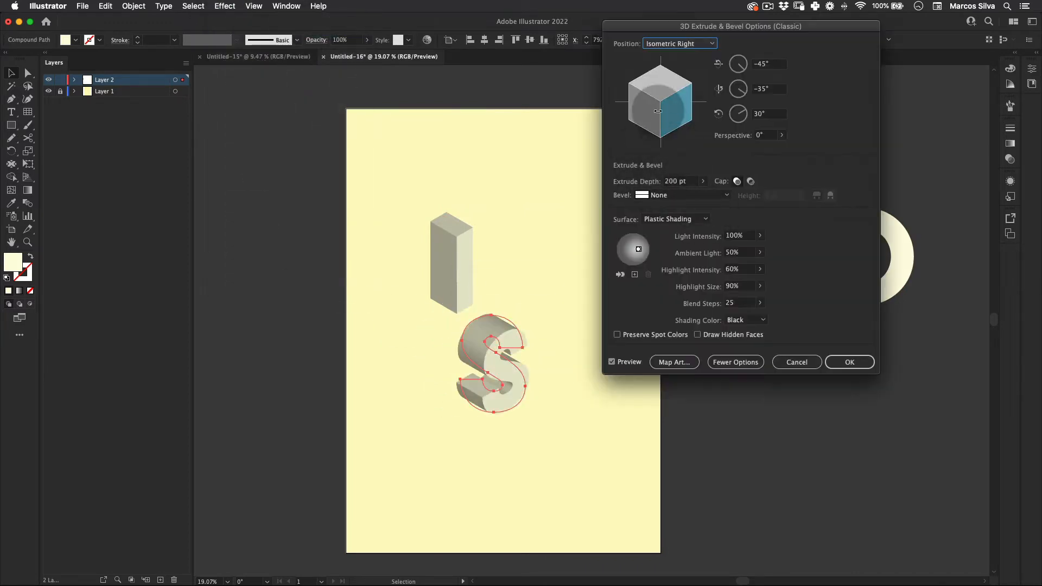
pyautogui.click(691, 46)
pyautogui.click(684, 235)
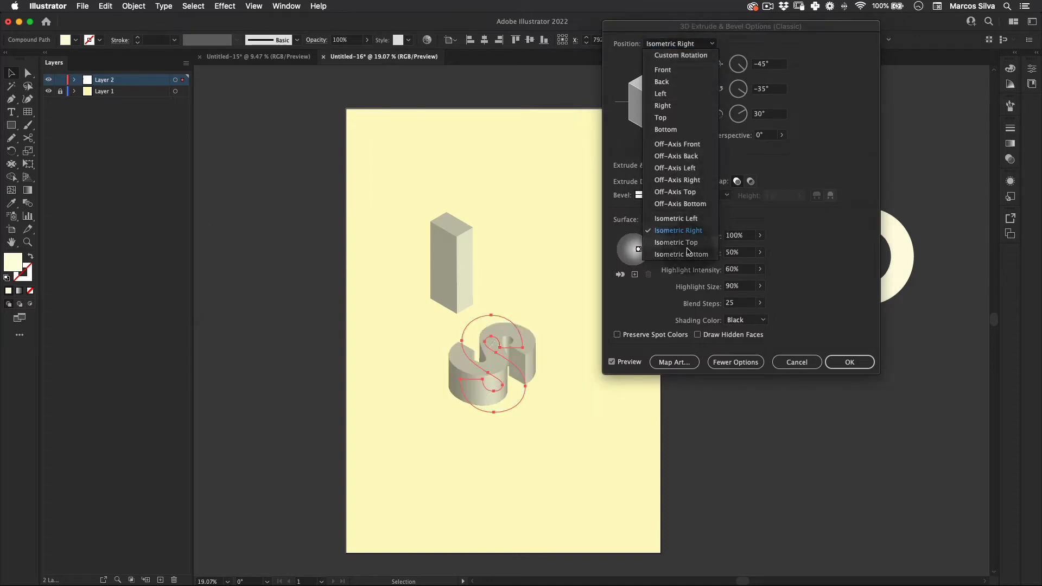
pyautogui.click(866, 364)
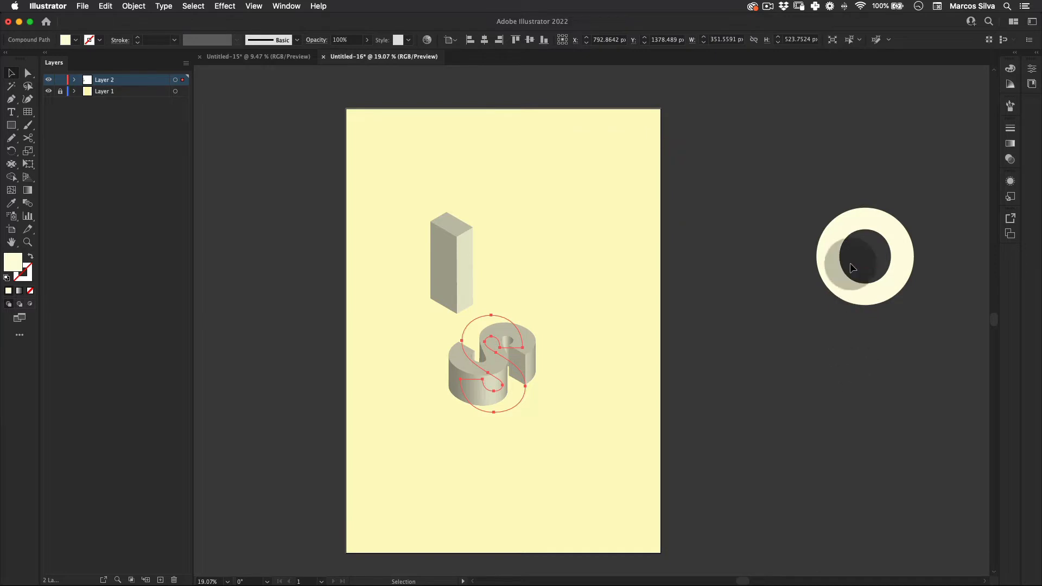
pyautogui.press('v')
pyautogui.moveTo(513, 379); pyautogui.dragTo(472, 389)
# Place the O on the poster beside the I and apply the classic 3D extrusion at 200 pt depth in Isometric Left position.
pyautogui.moveTo(887, 269); pyautogui.dragTo(535, 256)
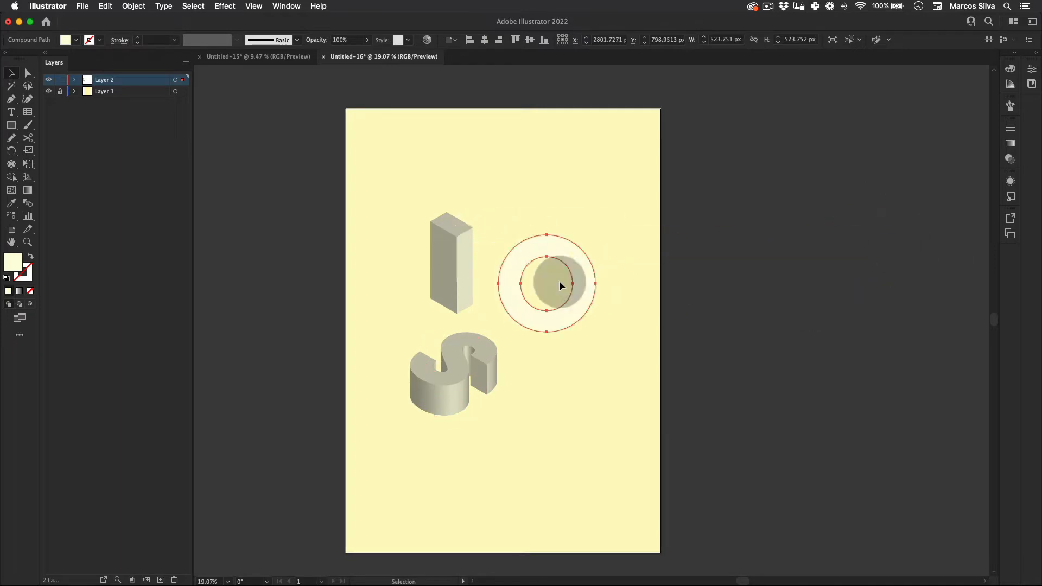
pyautogui.click(225, 6)
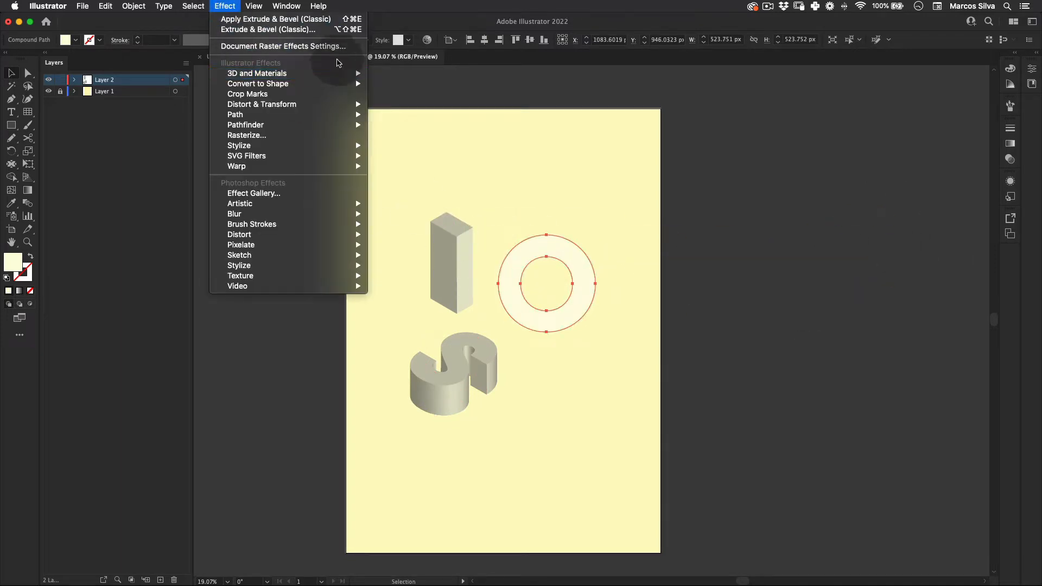
pyautogui.click(335, 30)
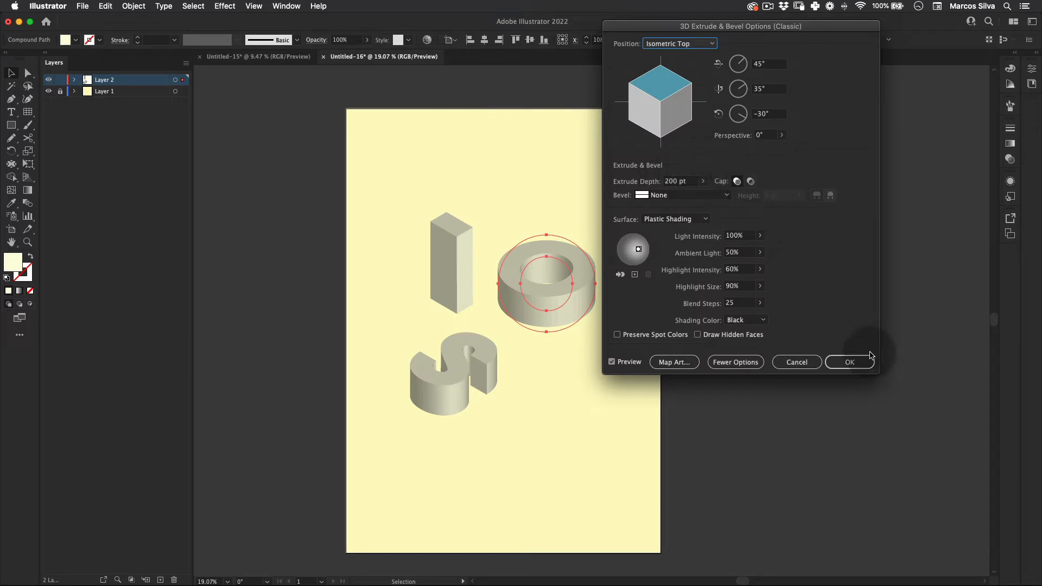
pyautogui.click(685, 44)
pyautogui.click(697, 218)
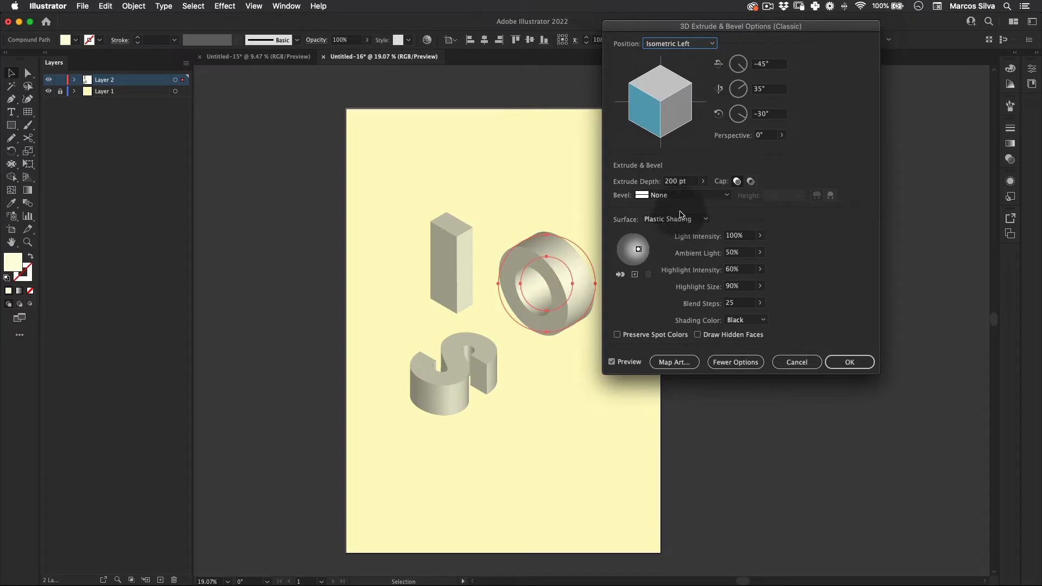
pyautogui.click(851, 367)
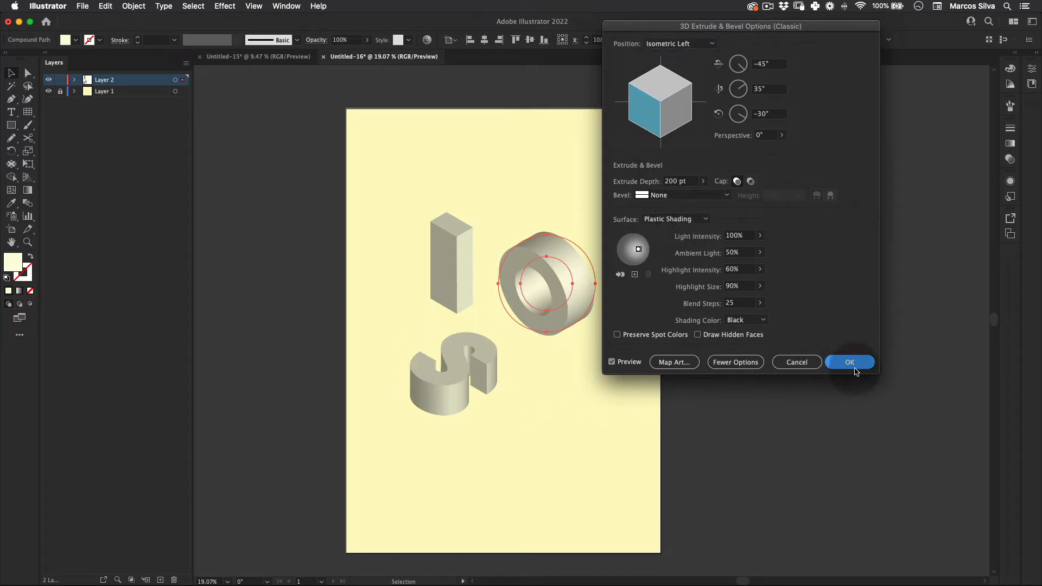
pyautogui.click(855, 371)
# Move the S and O closer to the I and expand the appearance of all three letters.
pyautogui.keyDown('shift'); pyautogui.click(488, 349); pyautogui.keyUp('shift')
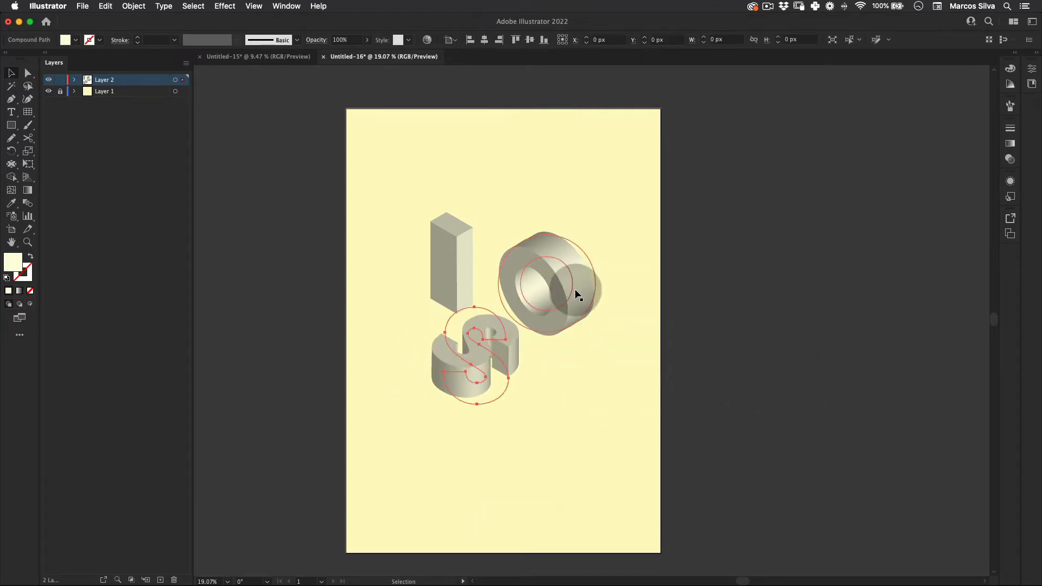
pyautogui.moveTo(577, 295); pyautogui.dragTo(564, 274)
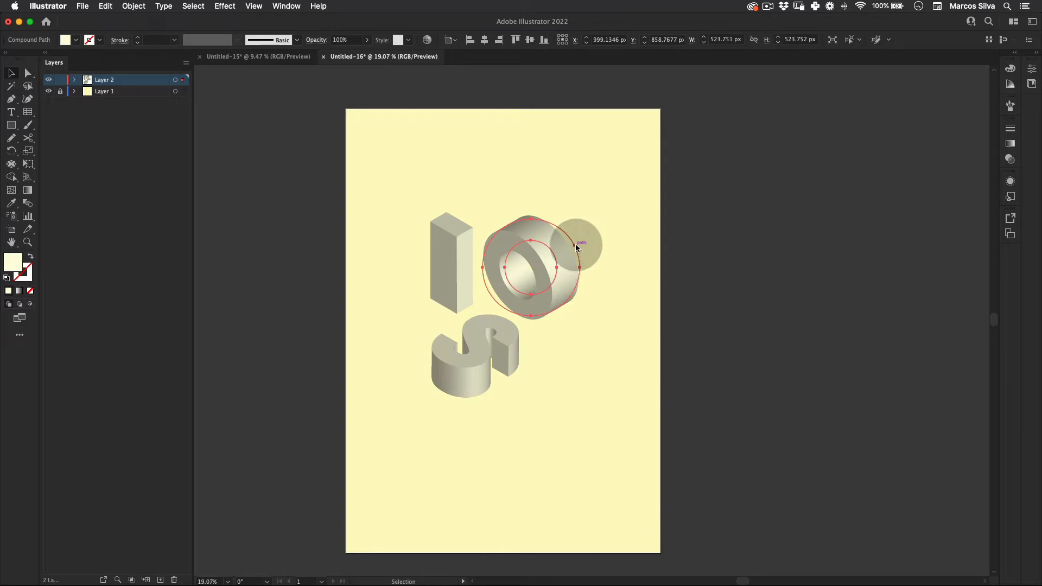
pyautogui.moveTo(772, 200); pyautogui.dragTo(387, 479)
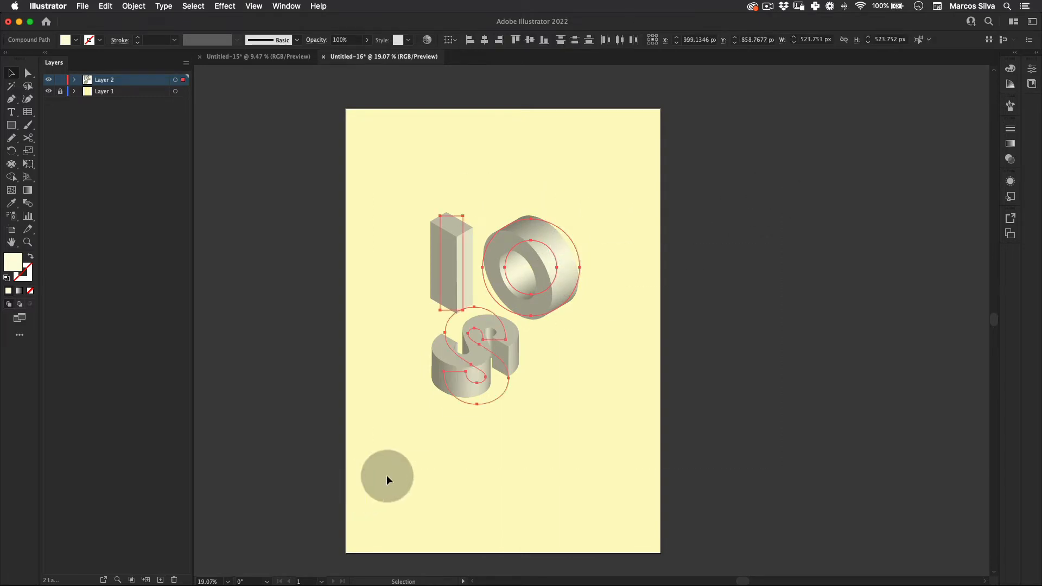
pyautogui.click(134, 6)
pyautogui.click(190, 135)
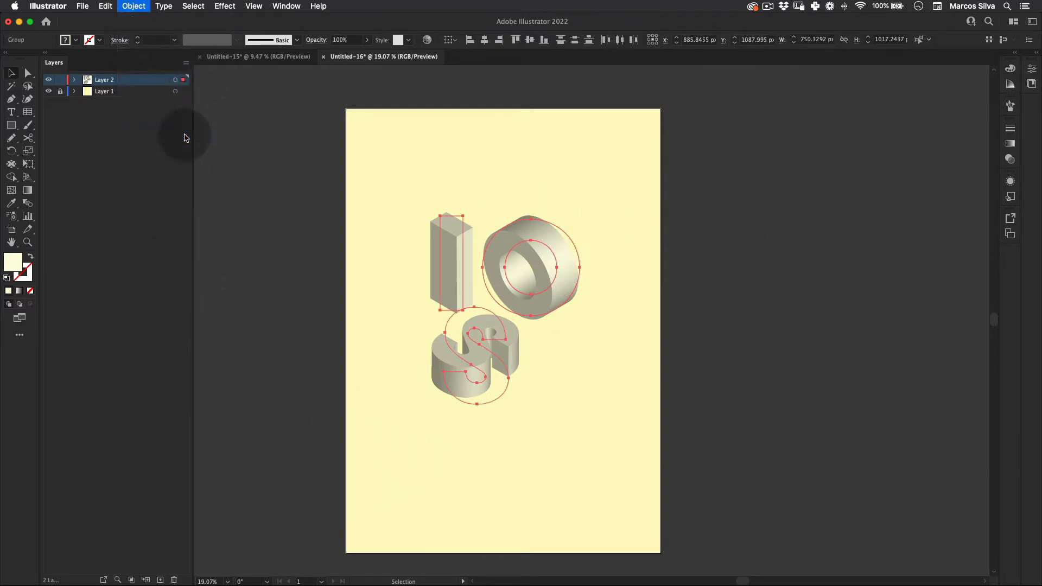
pyautogui.press('v')
pyautogui.click(736, 255)
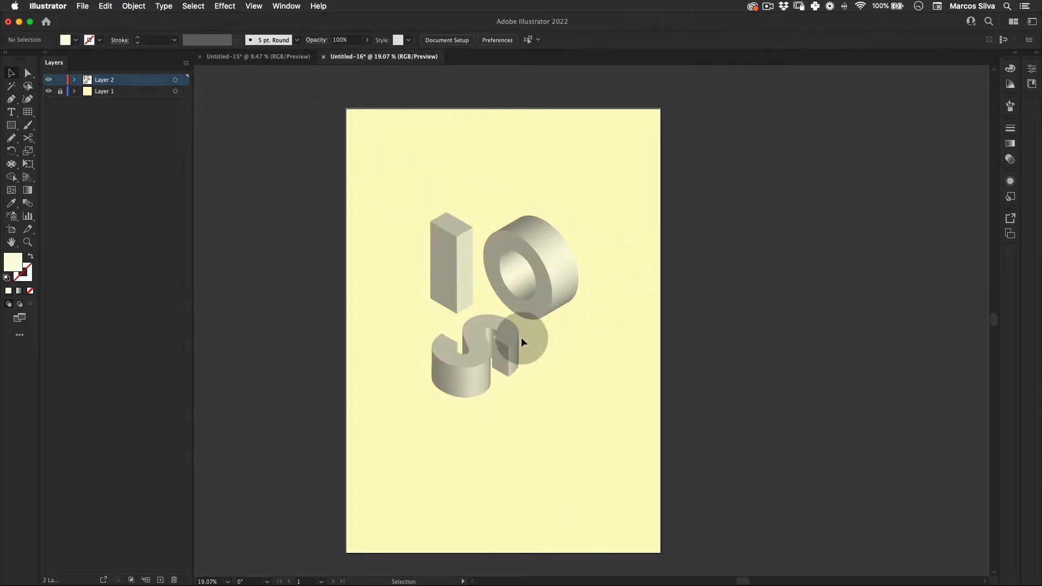
# Move the S up so its upper face meets the bottom of the letter I.
pyautogui.press('z')
pyautogui.click(529, 289)
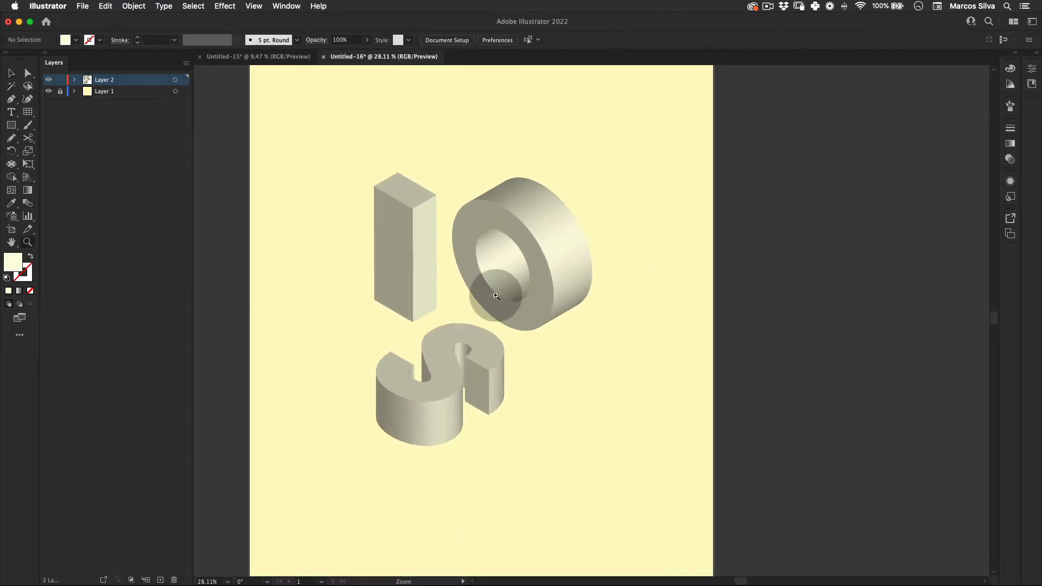
pyautogui.press('v')
pyautogui.moveTo(460, 338); pyautogui.dragTo(630, 234)
pyautogui.press('z')
pyautogui.press('space')
pyautogui.moveTo(447, 310); pyautogui.dragTo(575, 177)
pyautogui.moveTo(422, 277); pyautogui.dragTo(505, 261)
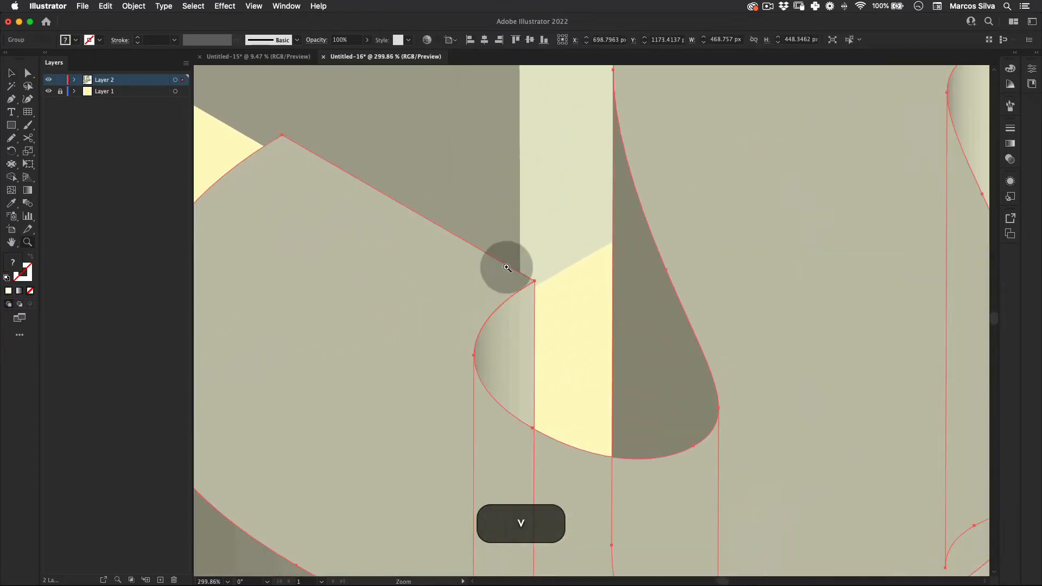
# Nudge the S slightly so its cut edge lines up with the I's lower front corner.
pyautogui.press('v')
pyautogui.moveTo(447, 299); pyautogui.dragTo(439, 304)
pyautogui.press('z')
pyautogui.moveTo(515, 283); pyautogui.dragTo(290, 402)
pyautogui.press('v')
# Move the O over the I and S and enlarge it proportionally to about 744 × 814 px.
pyautogui.hscroll(-5, 689, 298)
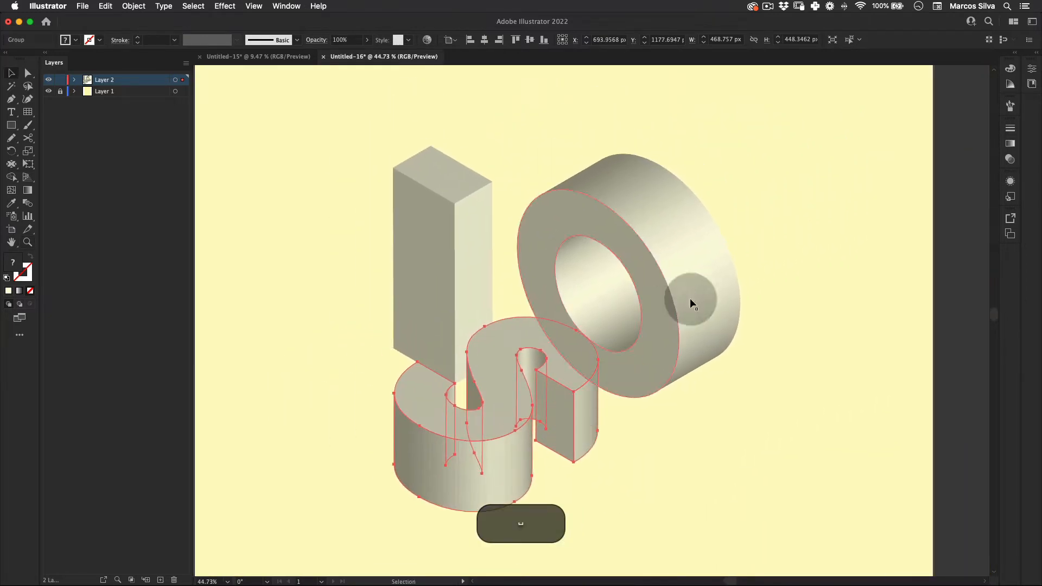
pyautogui.moveTo(689, 298); pyautogui.dragTo(630, 292)
pyautogui.press('e')
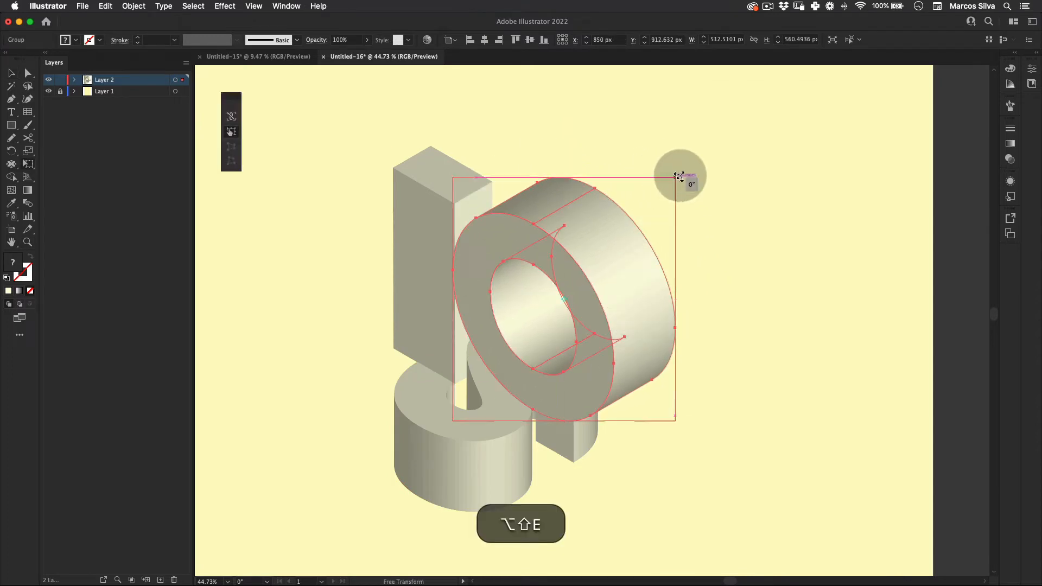
pyautogui.moveTo(678, 176); pyautogui.dragTo(751, 146)
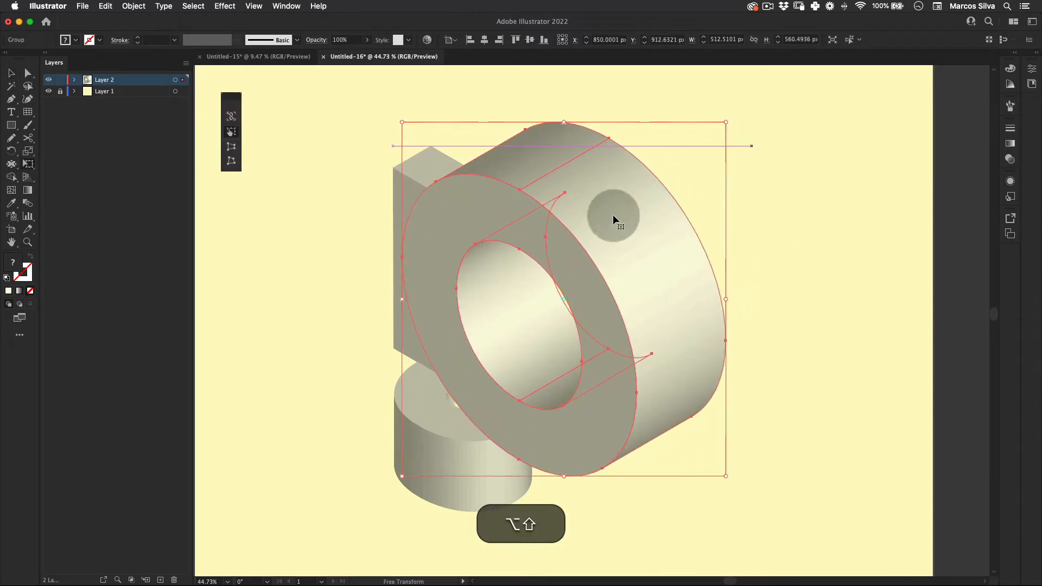
pyautogui.moveTo(613, 217); pyautogui.dragTo(596, 220)
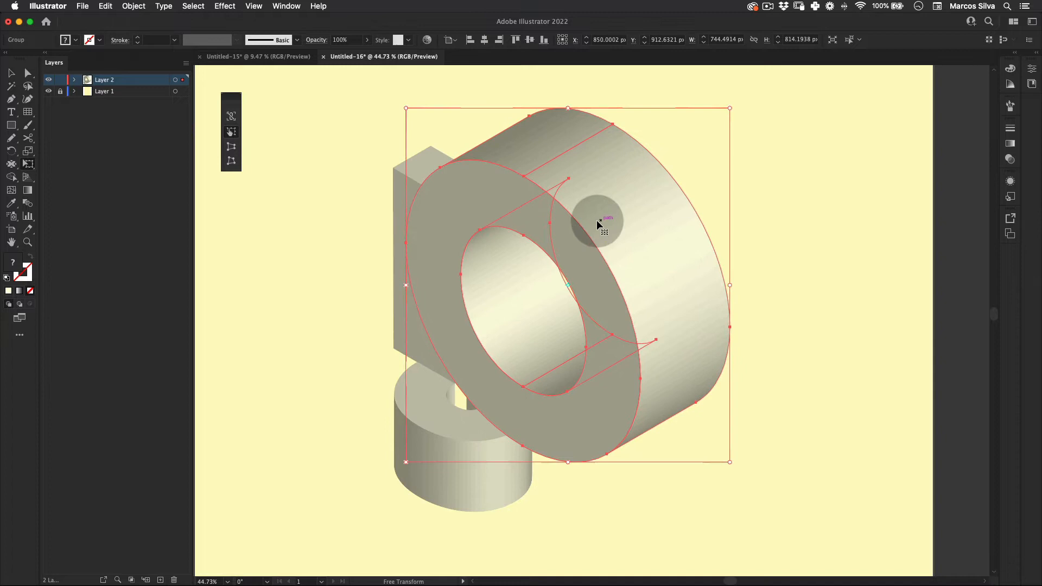
# Send the enlarged O behind the letters I and S and deselect it.
pyautogui.rightClick(542, 184)
pyautogui.moveTo(581, 320)
pyautogui.click(696, 351)
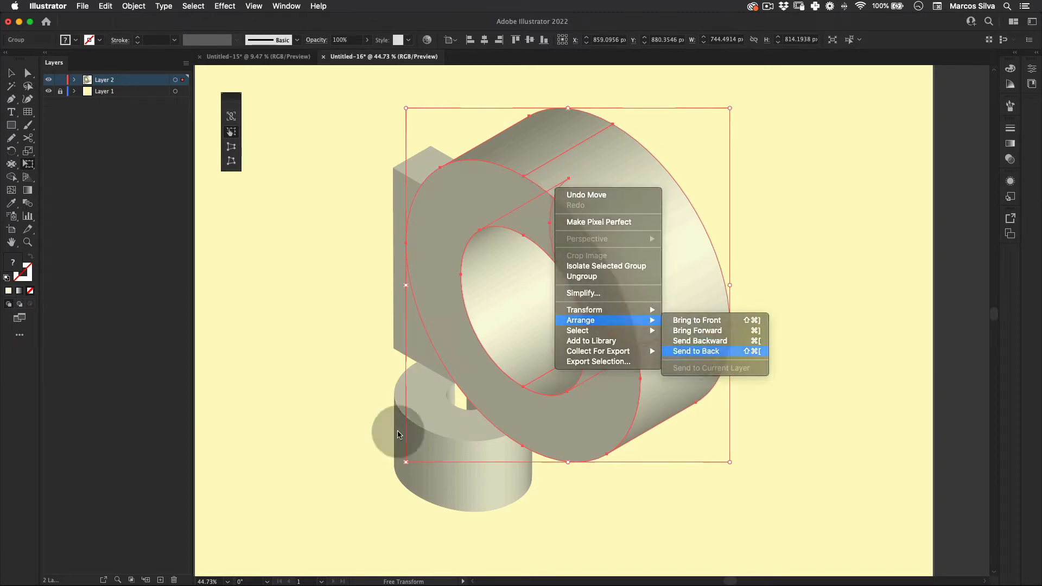
pyautogui.press('v')
pyautogui.click(350, 428)
# Scale the O down to about 625 × 683 px and shift it nearer to the I.
pyautogui.press('z')
pyautogui.moveTo(578, 262)
pyautogui.mouseDown()
pyautogui.moveTo(427, 292)
pyautogui.moveTo(588, 274)
pyautogui.mouseUp()
pyautogui.press('v')
pyautogui.moveTo(562, 239); pyautogui.dragTo(579, 231)
pyautogui.press('e')
pyautogui.moveTo(661, 145); pyautogui.dragTo(643, 164)
pyautogui.moveTo(591, 225)
pyautogui.mouseDown()
pyautogui.moveTo(440, 271)
pyautogui.moveTo(507, 247)
pyautogui.mouseUp()
pyautogui.press('v')
# Align the O behind the I and S so its upper edge meets the I's top corner, and deselect it.
pyautogui.press('z')
pyautogui.press('v')
pyautogui.click(604, 244)
pyautogui.moveTo(604, 247); pyautogui.dragTo(578, 209)
pyautogui.click(620, 129)
# Ungroup the enlarged O behind the letters I and S.
pyautogui.press('z')
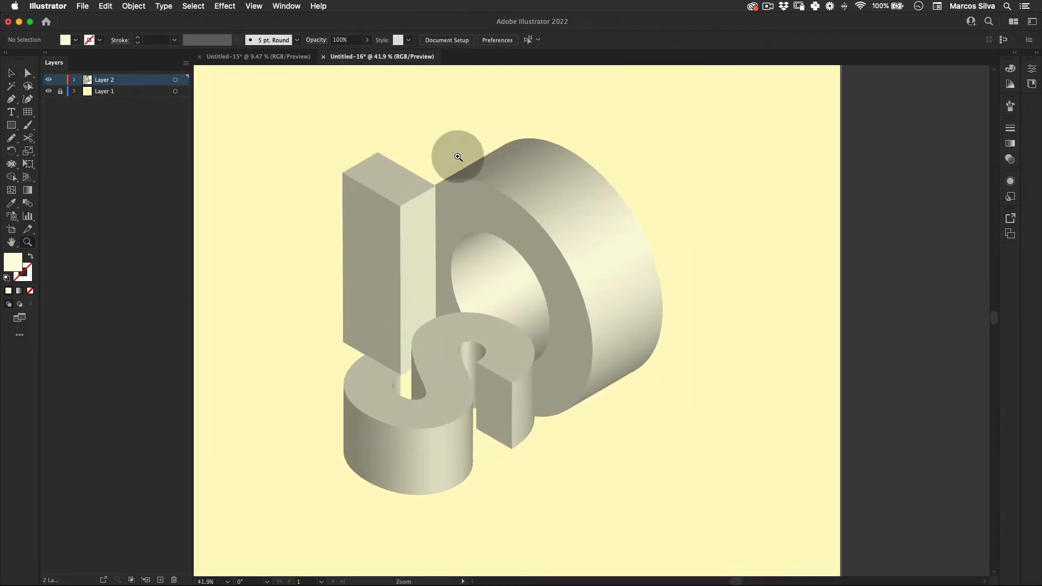
pyautogui.press('v')
pyautogui.press('z')
pyautogui.moveTo(564, 256); pyautogui.dragTo(498, 264)
pyautogui.press('v')
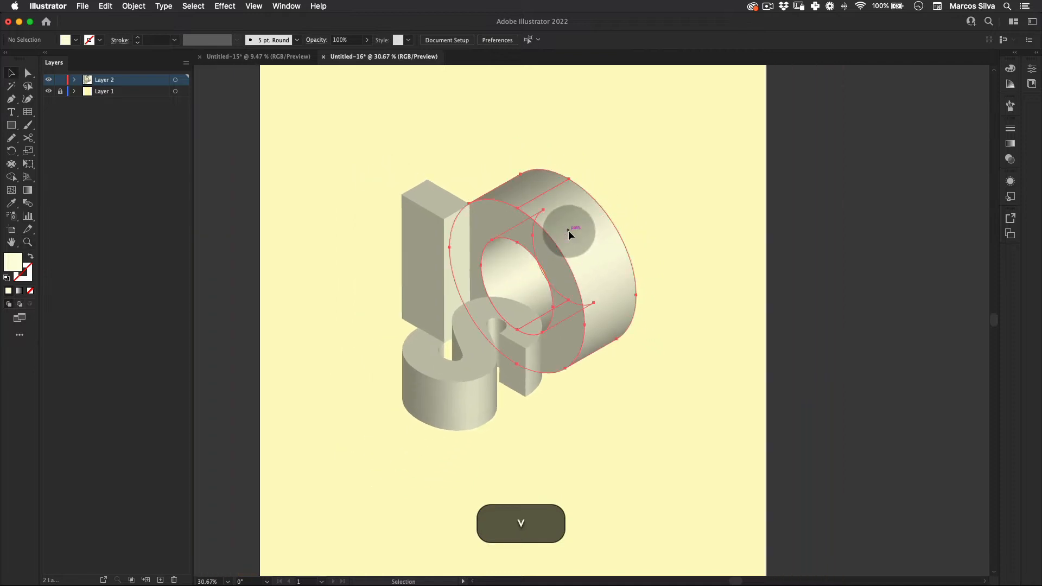
pyautogui.rightClick(563, 203)
pyautogui.click(591, 294)
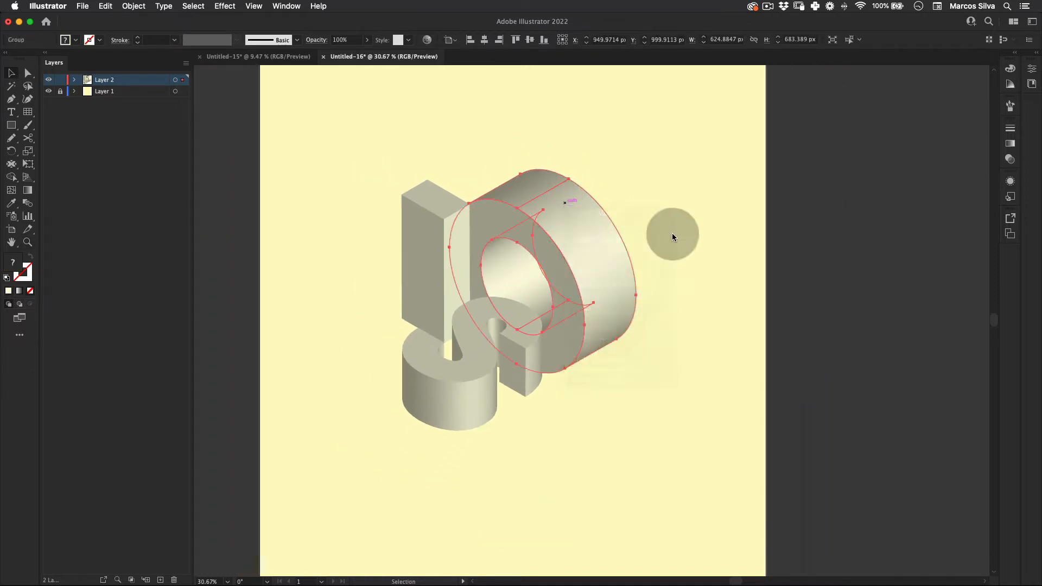
pyautogui.rightClick(570, 218)
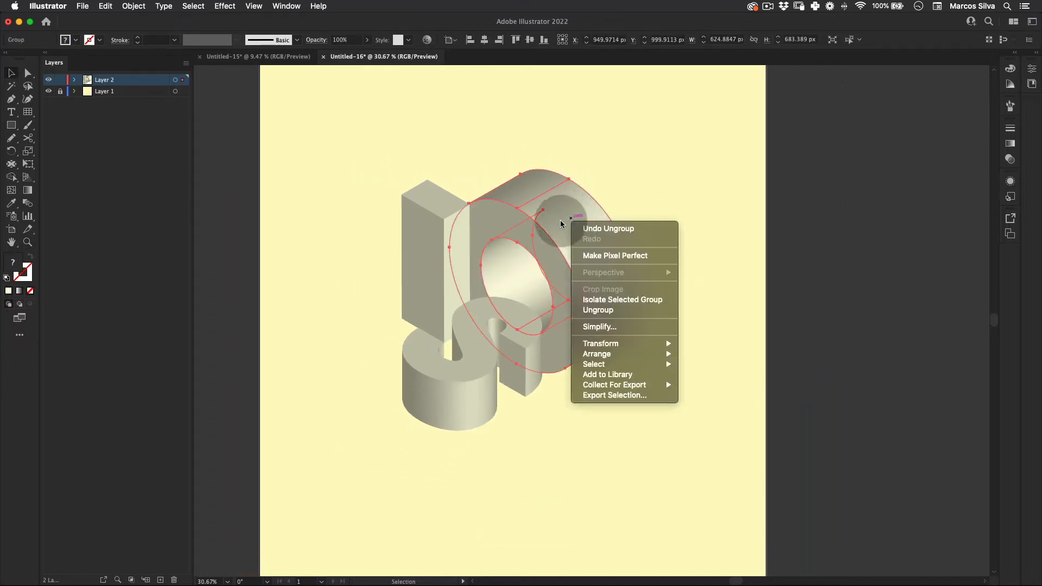
pyautogui.click(562, 213)
# Isolate the O group and merge its two outer side-wall pieces into one solid shape with Unite.
pyautogui.doubleClick(562, 212)
pyautogui.click(564, 212)
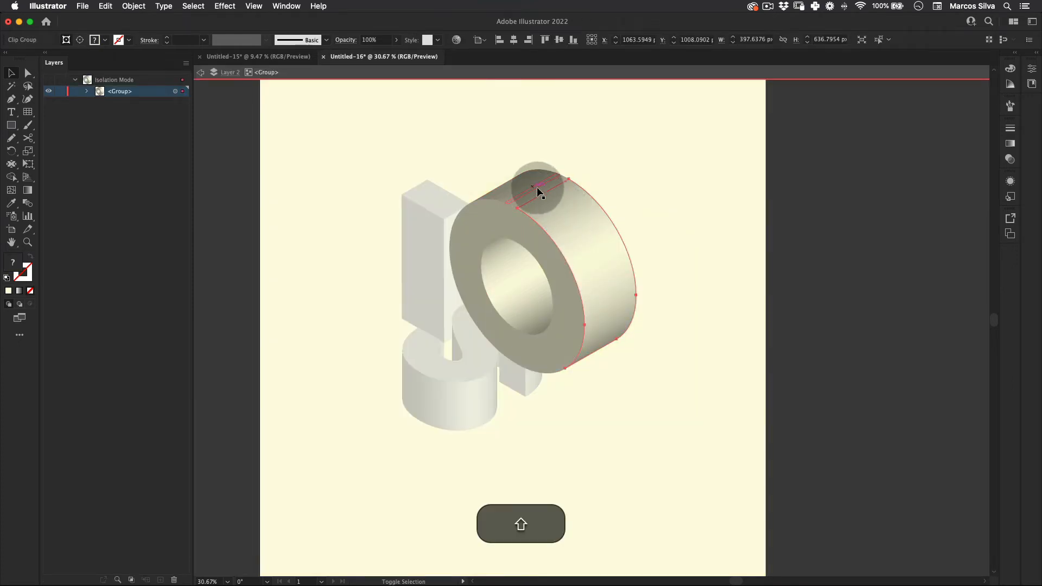
pyautogui.keyDown('shift'); pyautogui.click(494, 187); pyautogui.keyUp('shift')
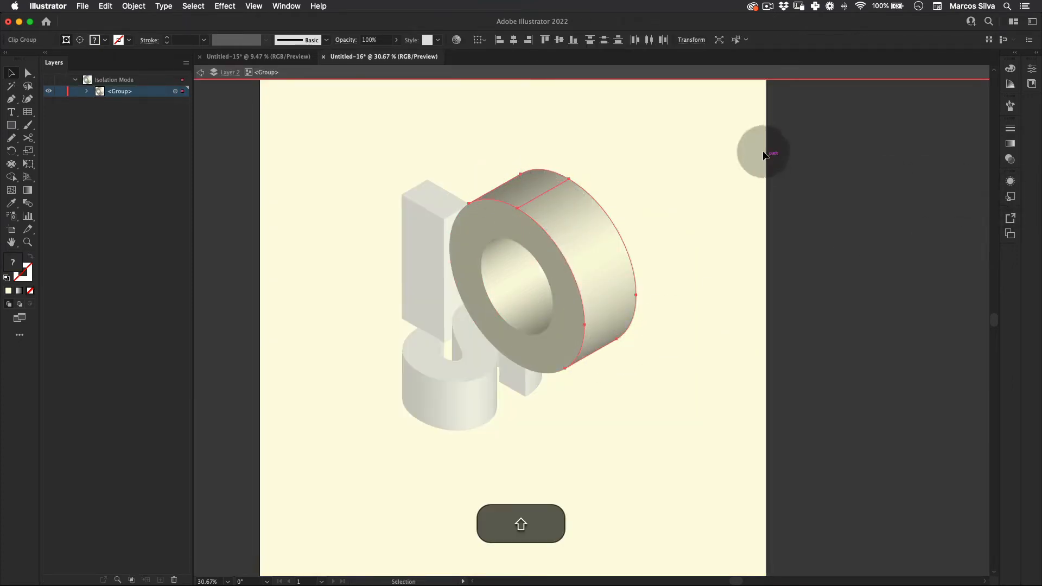
pyautogui.click(1032, 69)
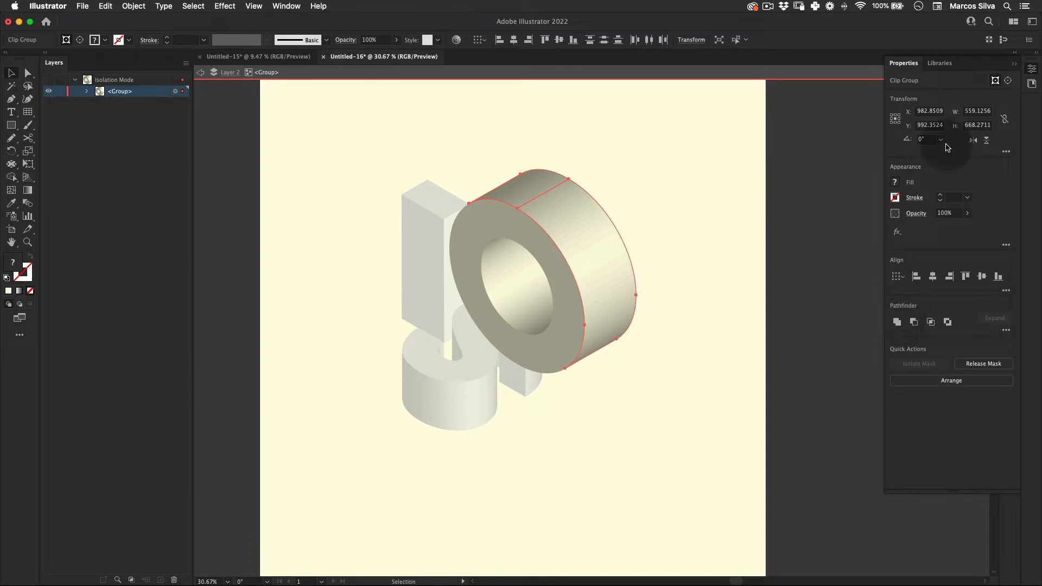
pyautogui.click(1037, 51)
pyautogui.click(1037, 52)
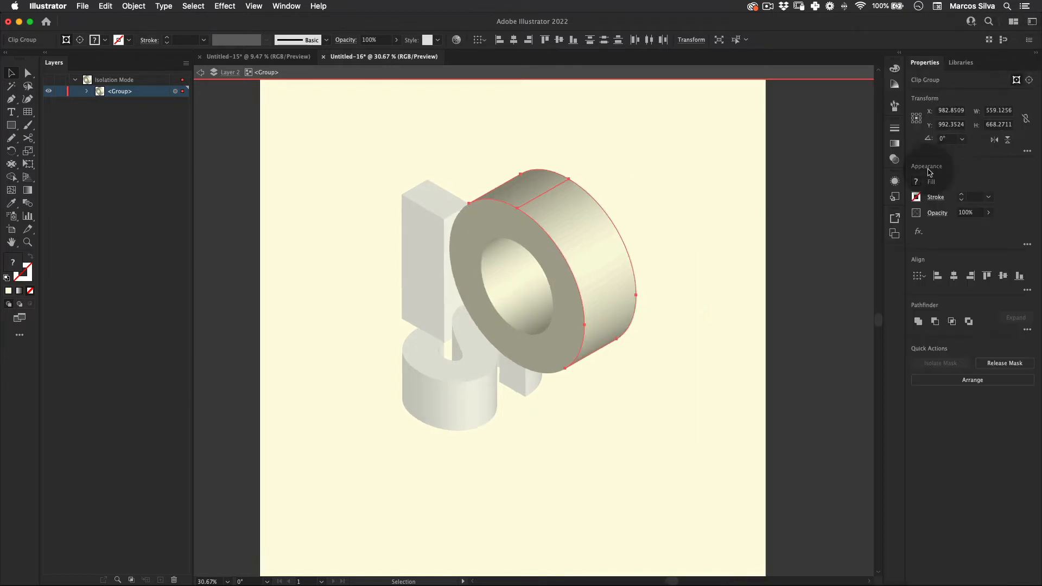
pyautogui.click(916, 324)
pyautogui.moveTo(581, 379); pyautogui.dragTo(647, 320)
pyautogui.doubleClick(589, 243)
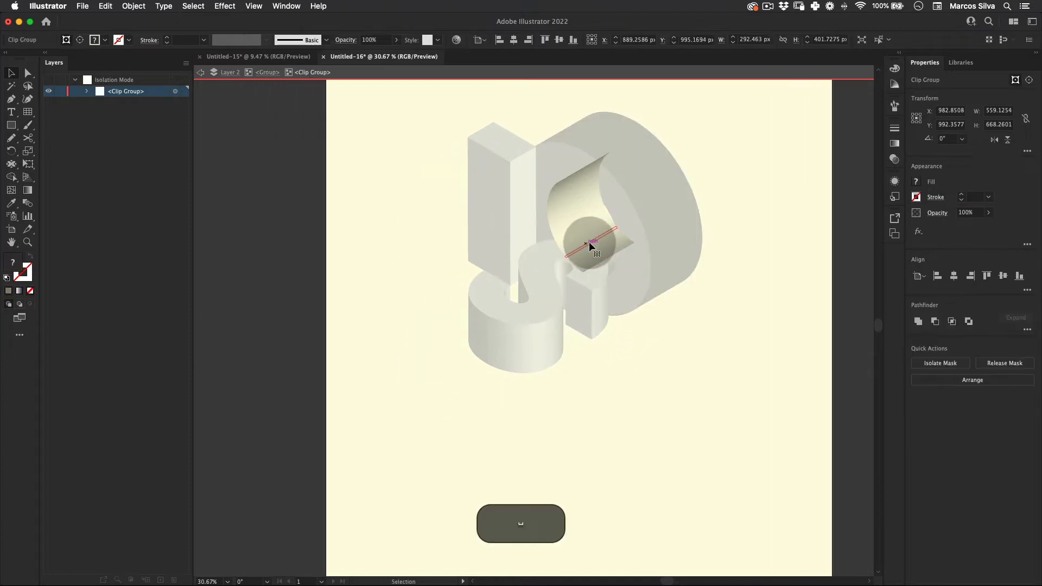
pyautogui.click(587, 244)
pyautogui.click(786, 197)
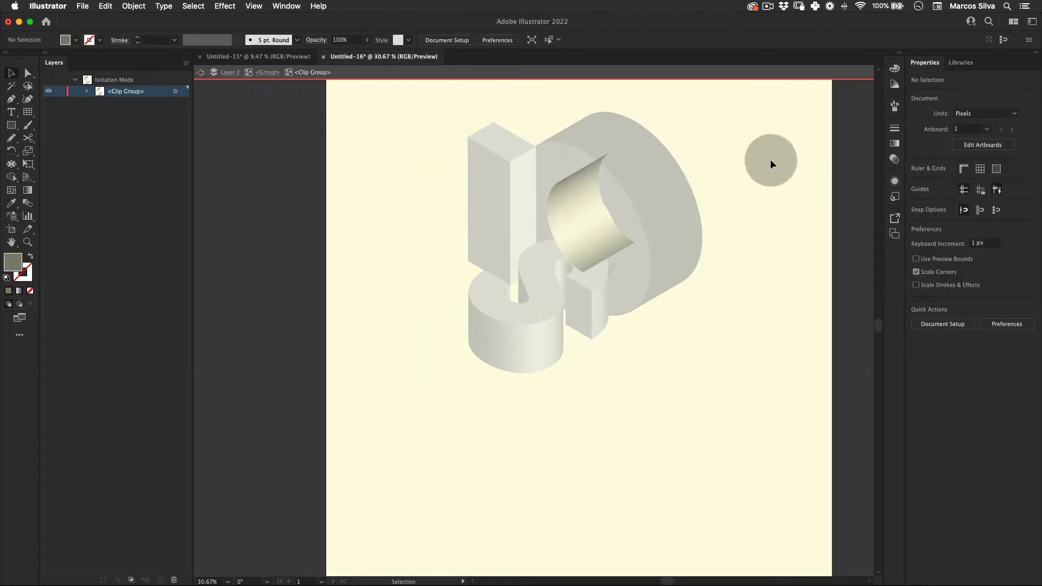
pyautogui.doubleClick(770, 160)
# Merge the gradient inner wall of the O's hole into one solid shape with Unite and exit isolation mode.
pyautogui.doubleClick(598, 227)
pyautogui.click(596, 229)
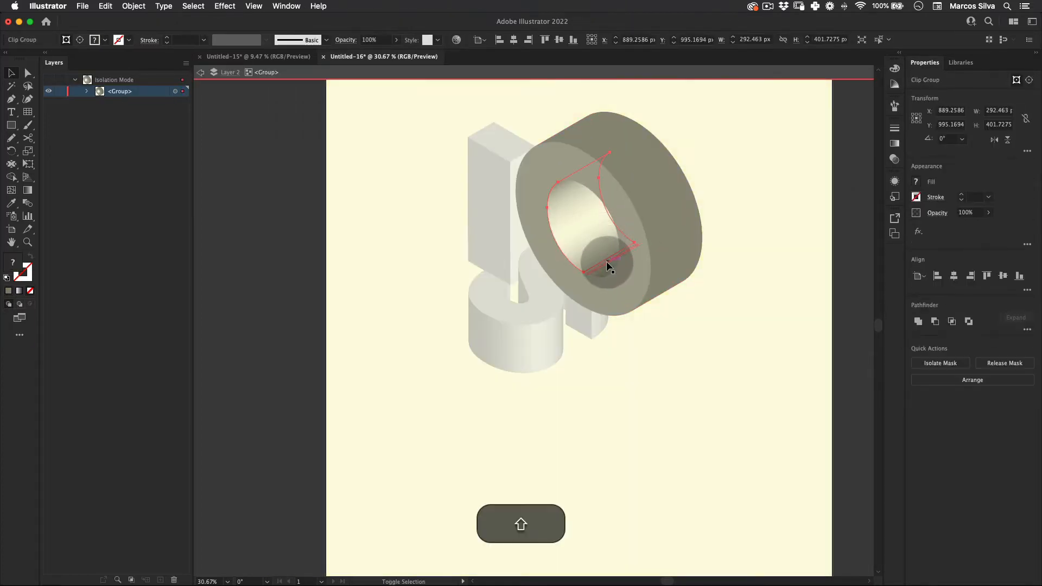
pyautogui.click(917, 321)
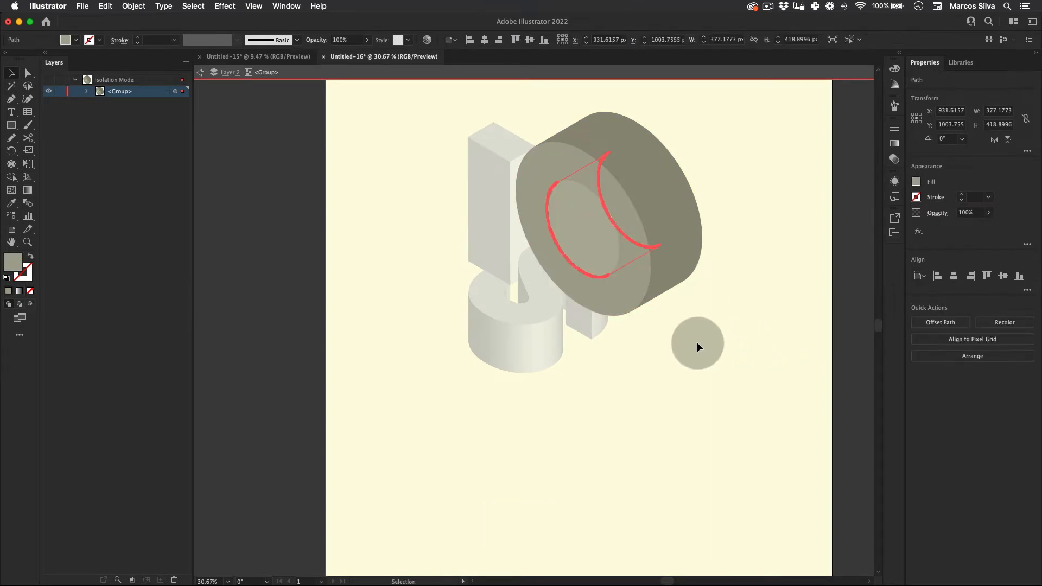
pyautogui.click(705, 327)
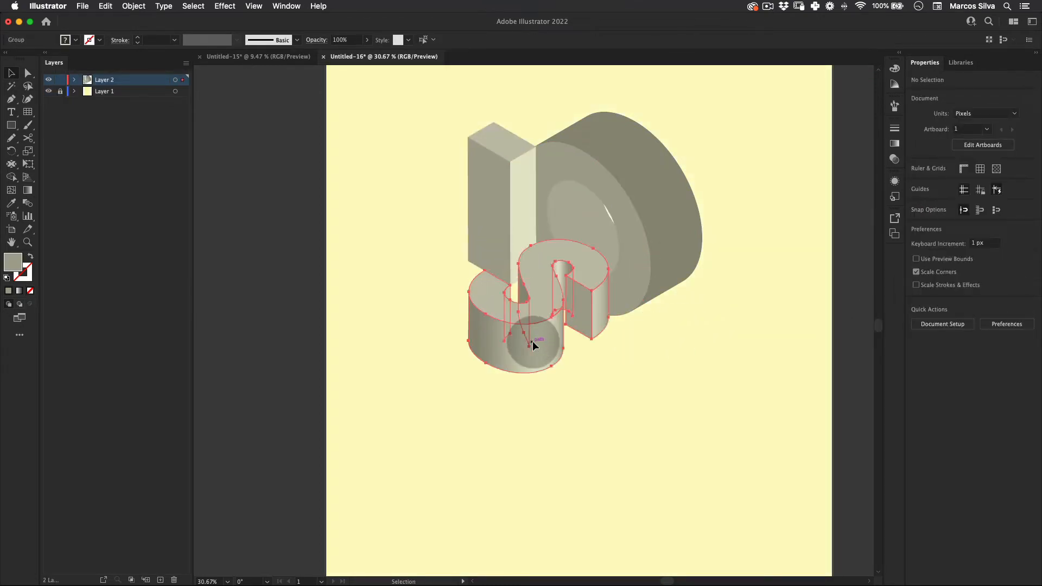
pyautogui.click(532, 348)
pyautogui.doubleClick(533, 347)
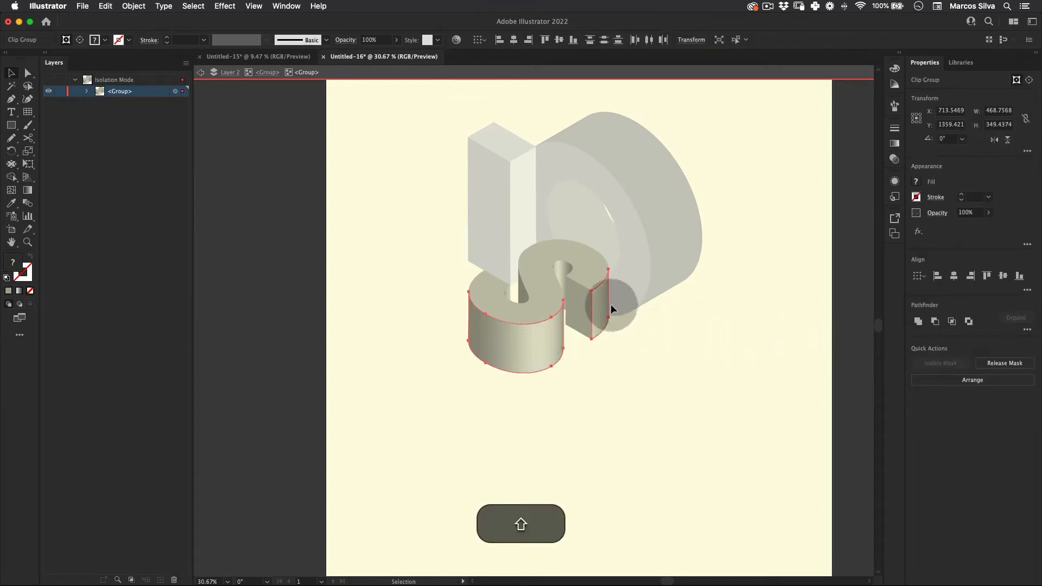
pyautogui.doubleClick(571, 362)
# Isolate the S group and merge its large front curved wall into one solid shape with Unite.
pyautogui.doubleClick(544, 345)
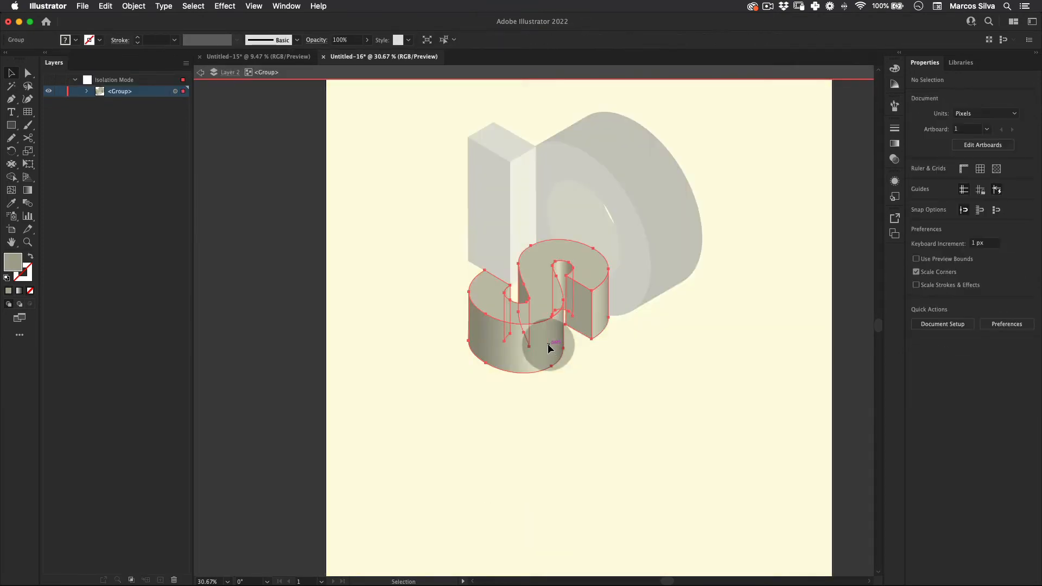
pyautogui.doubleClick(548, 346)
pyautogui.click(550, 349)
pyautogui.click(547, 330)
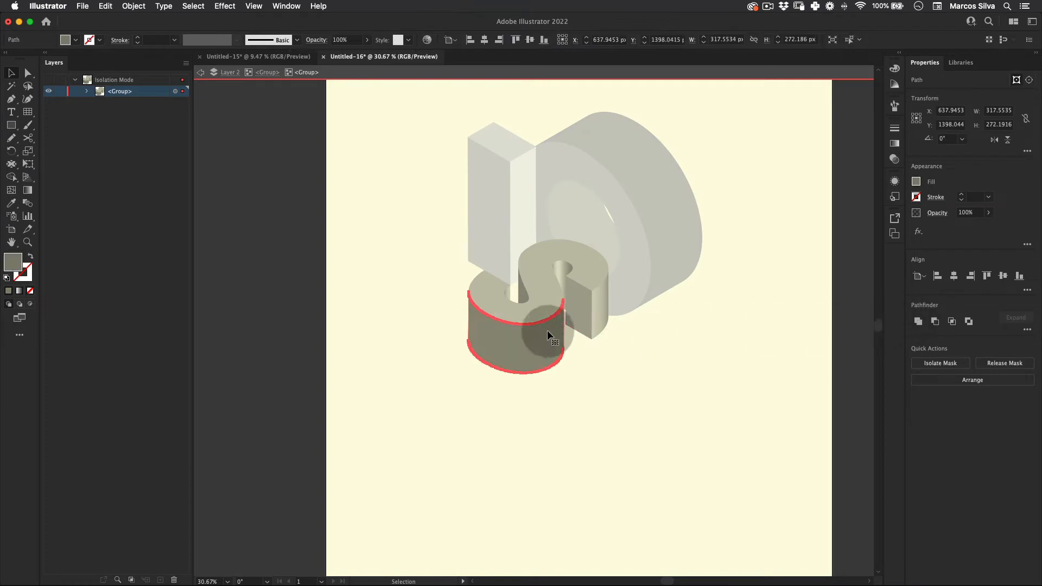
pyautogui.doubleClick(558, 269)
pyautogui.click(600, 369)
pyautogui.click(562, 264)
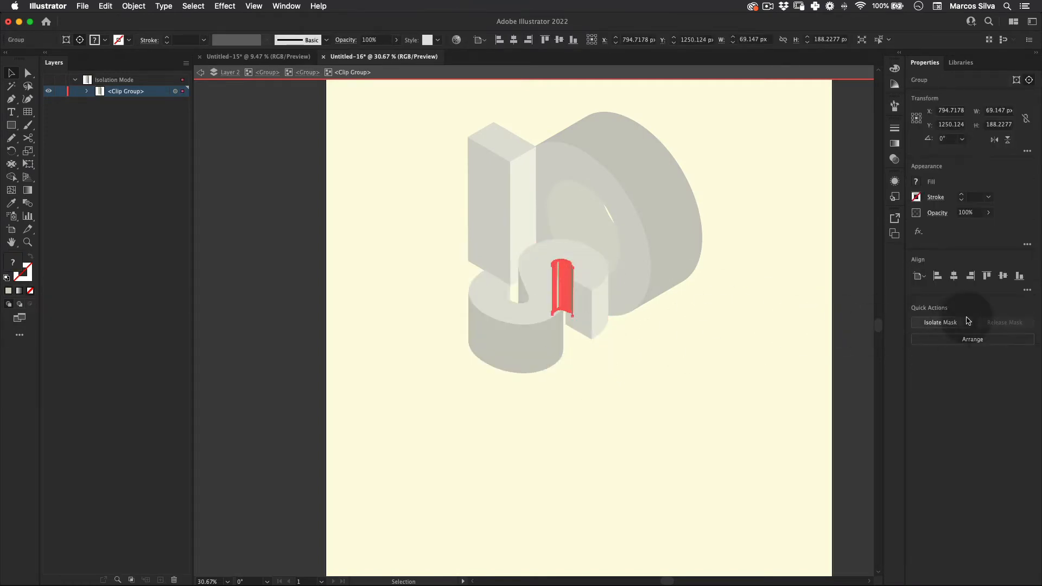
pyautogui.click(918, 277)
pyautogui.click(730, 356)
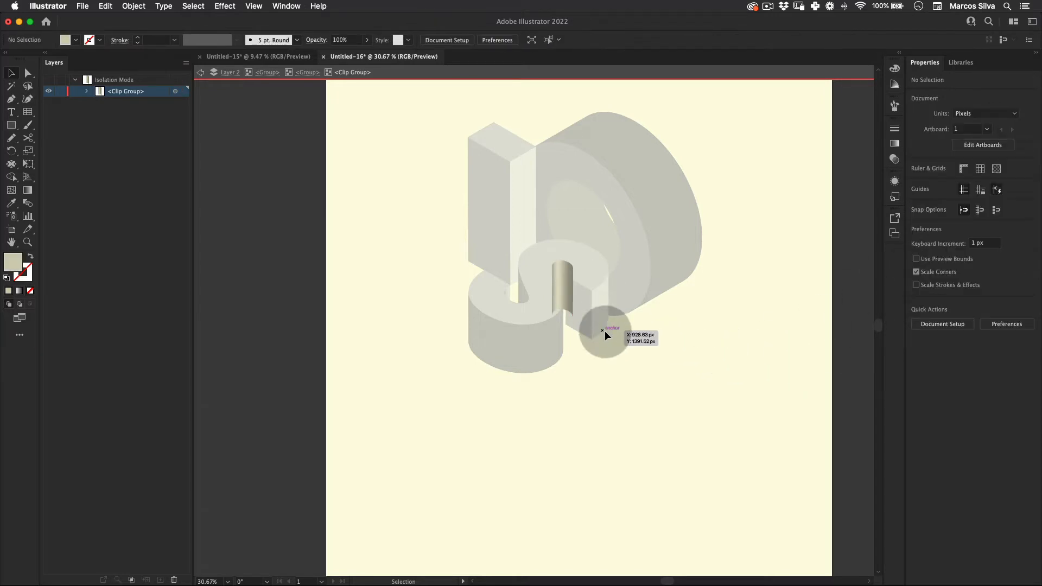
pyautogui.doubleClick(604, 331)
# Return to the S group and merge the inner wall of its upper opening into one solid shape with Unite.
pyautogui.doubleClick(560, 265)
pyautogui.doubleClick(561, 264)
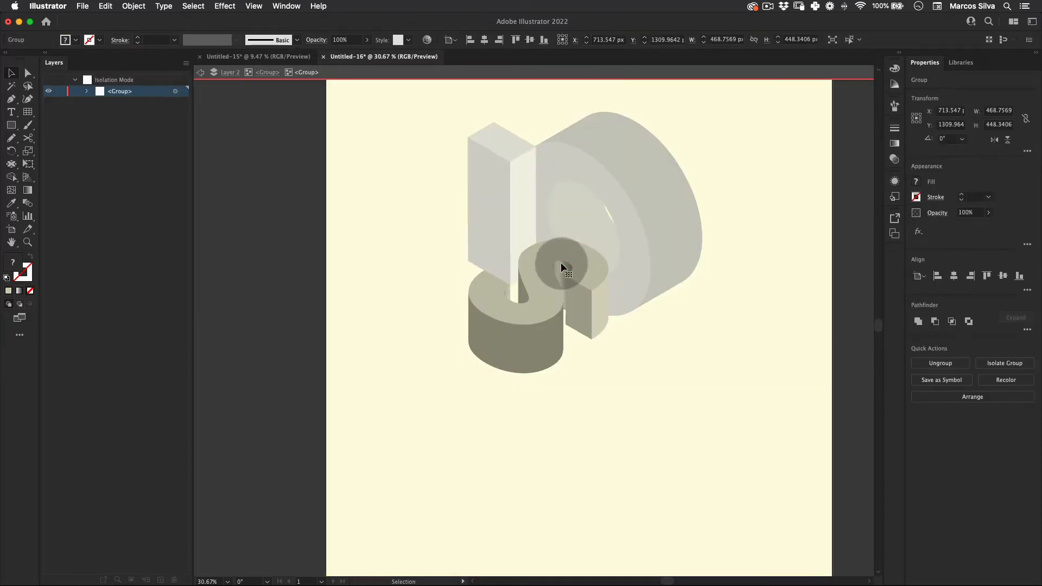
pyautogui.click(561, 263)
pyautogui.click(917, 320)
# Merge each of the two walls inside the S's lower opening into a solid shape with Unite.
pyautogui.keyDown('shift'); pyautogui.click(485, 309); pyautogui.keyUp('shift')
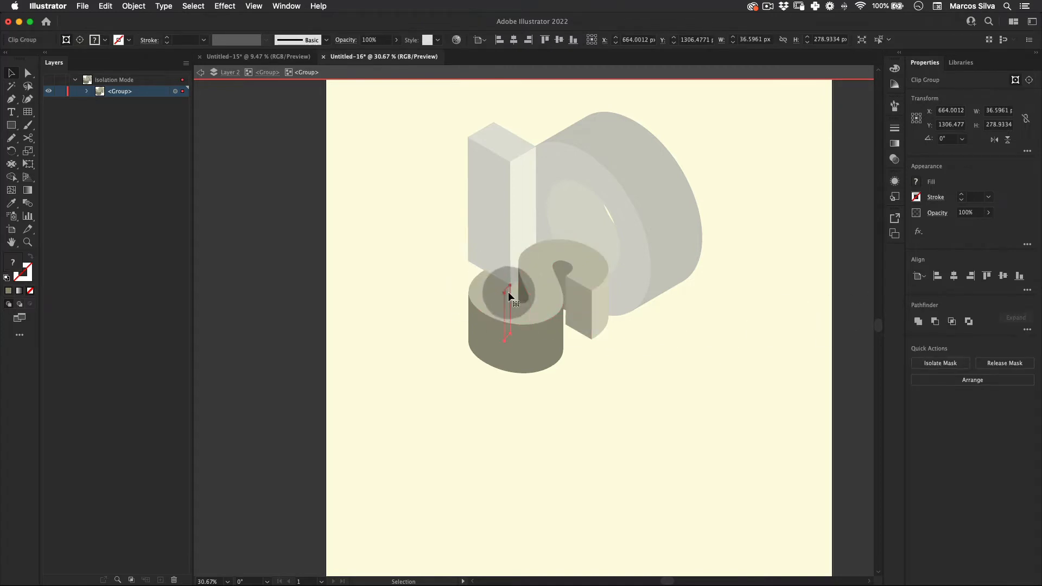
pyautogui.press('z')
pyautogui.moveTo(507, 292); pyautogui.dragTo(688, 249)
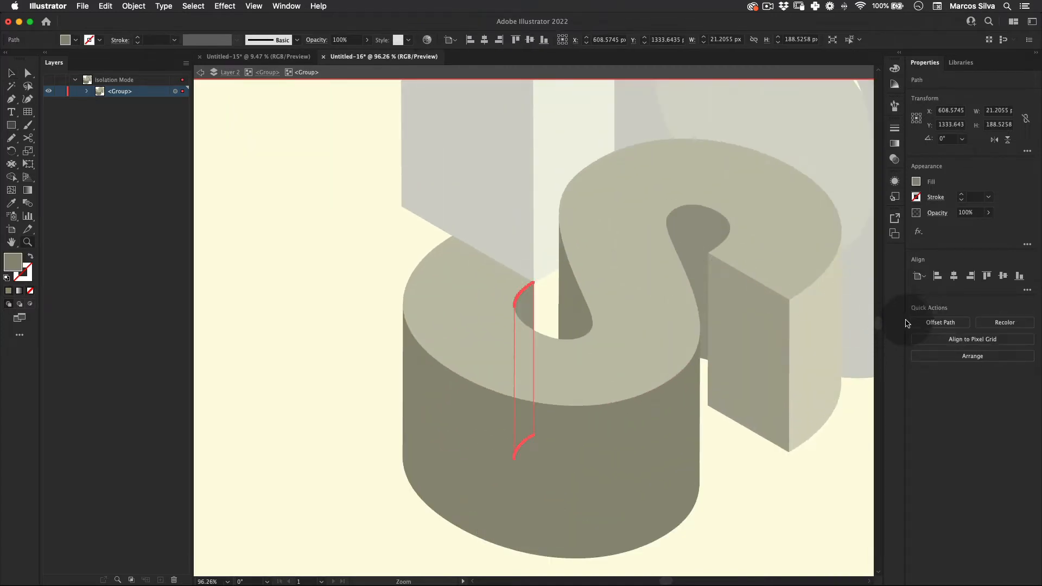
pyautogui.press('v')
pyautogui.click(919, 320)
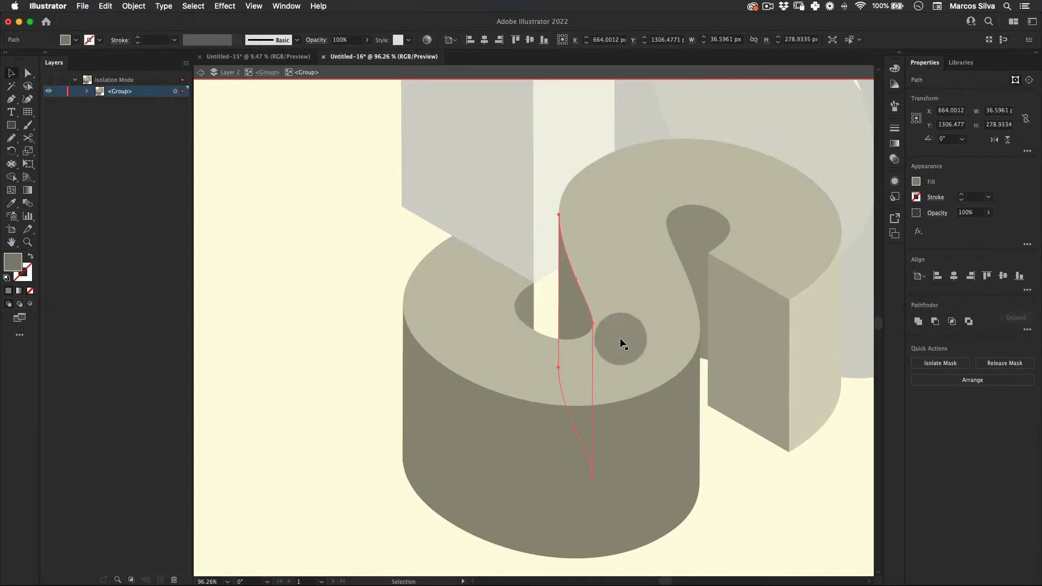
# Exit isolation mode on the S group.
pyautogui.press('z')
pyautogui.moveTo(510, 300); pyautogui.dragTo(432, 354)
pyautogui.press('space')
pyautogui.moveTo(432, 353); pyautogui.dragTo(319, 310)
pyautogui.press('v')
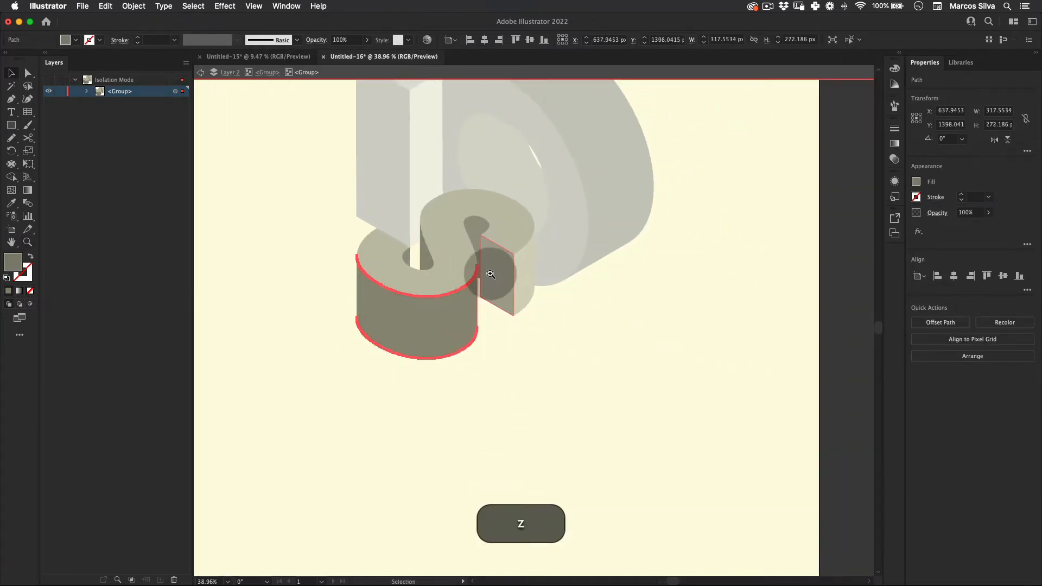
pyautogui.moveTo(491, 274); pyautogui.dragTo(326, 328)
pyautogui.press('v')
pyautogui.doubleClick(395, 307)
# Select the artwork of all three letters on the poster.
pyautogui.press('space')
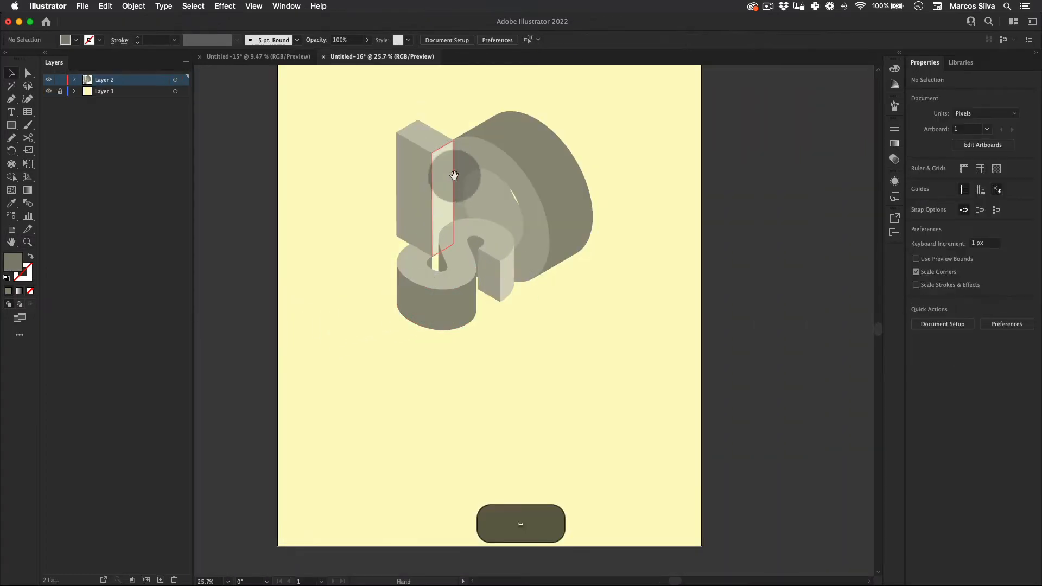
pyautogui.moveTo(482, 148); pyautogui.dragTo(523, 244)
pyautogui.press('v')
pyautogui.moveTo(676, 174); pyautogui.dragTo(379, 450)
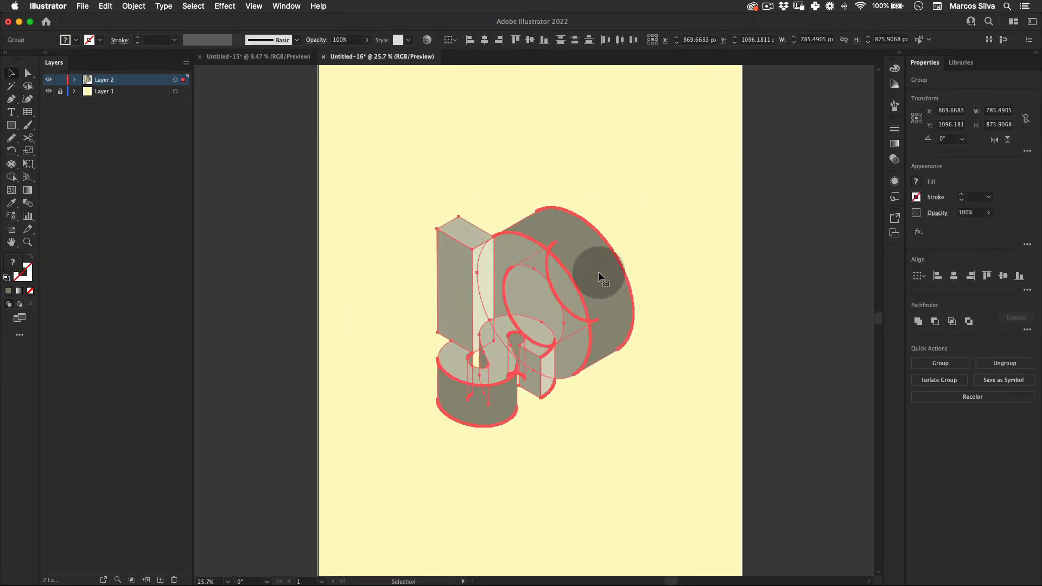
pyautogui.press('v')
pyautogui.moveTo(645, 177); pyautogui.dragTo(415, 427)
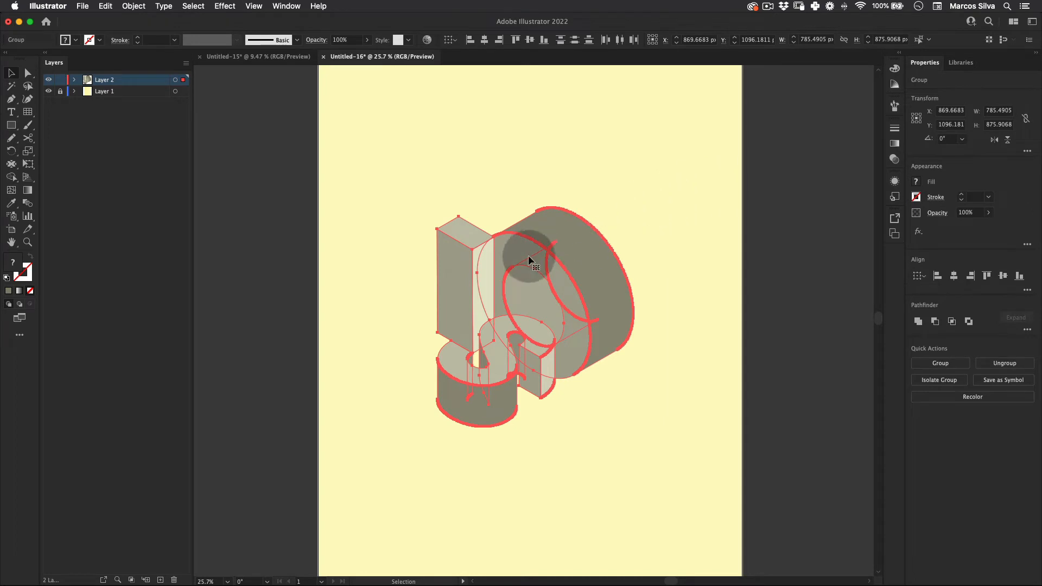
# Display the COLOURS library and add its Farbdesign 3 colour theme to the document's swatches.
pyautogui.press('z')
pyautogui.moveTo(553, 248); pyautogui.dragTo(500, 258)
pyautogui.click(289, 6)
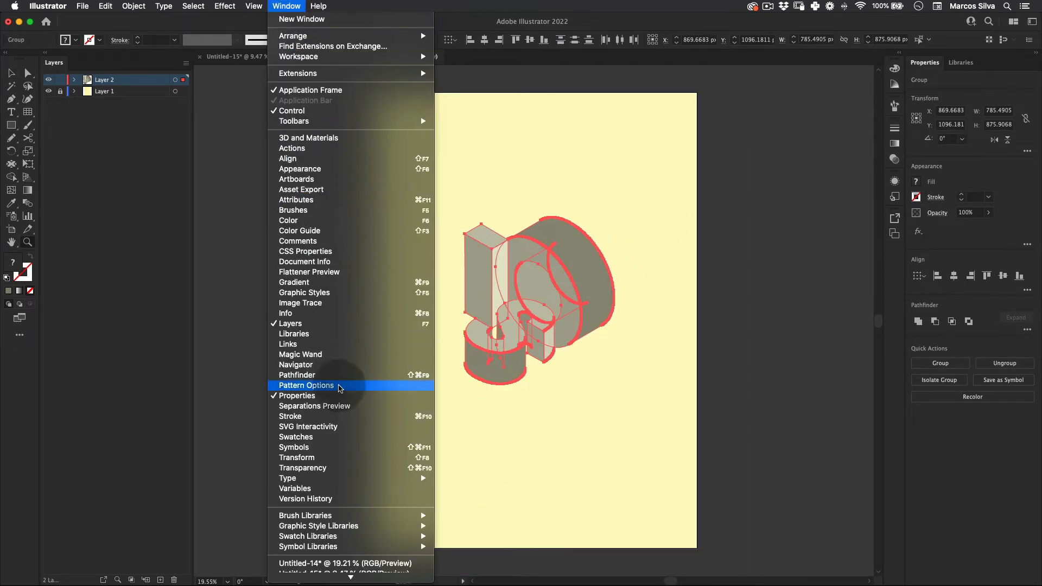
pyautogui.click(294, 334)
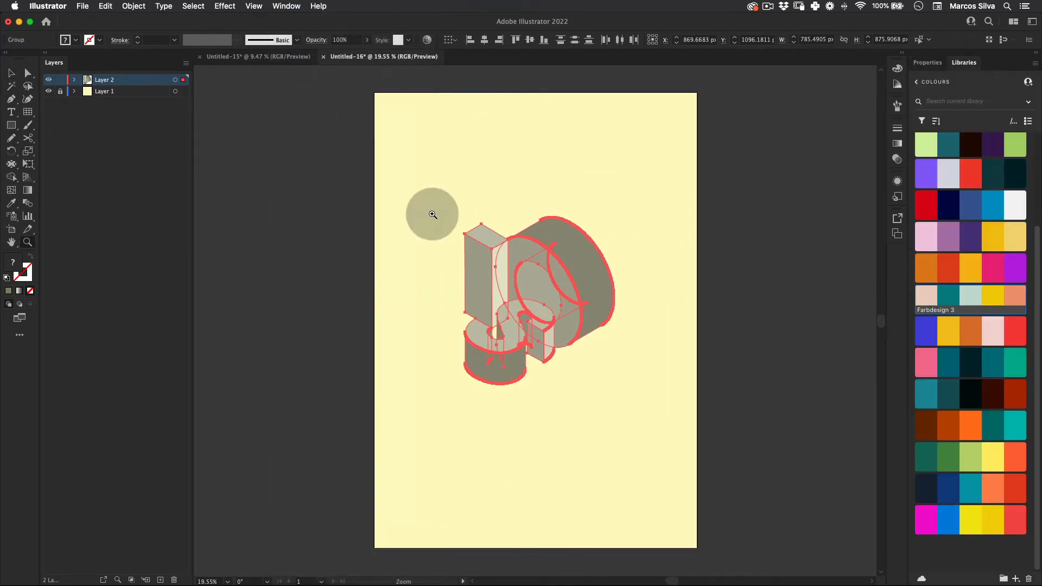
pyautogui.rightClick(926, 295)
pyautogui.click(985, 320)
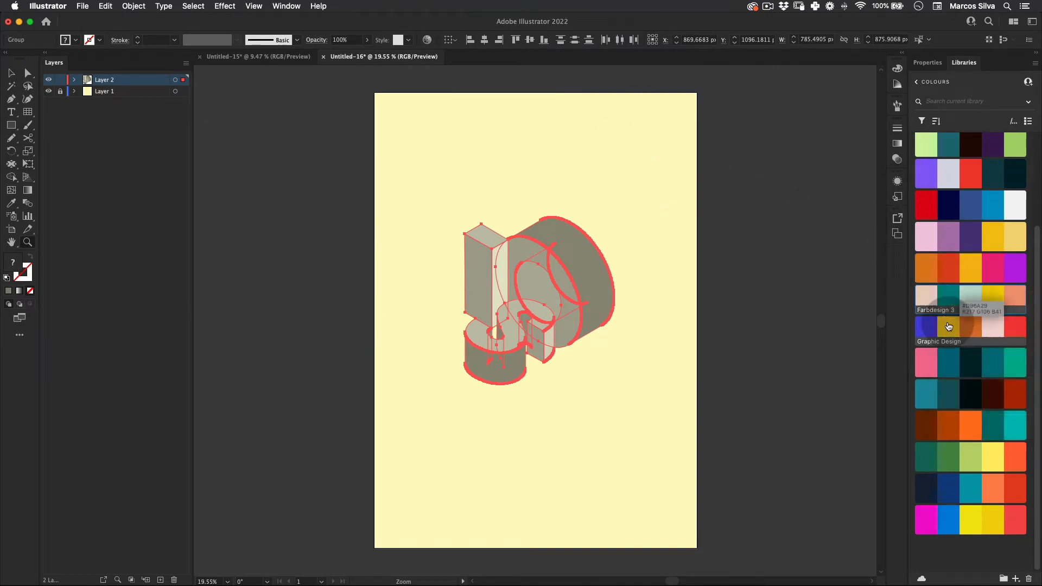
# Display the document's swatches beside the artboard and deselect the letters.
pyautogui.click(286, 6)
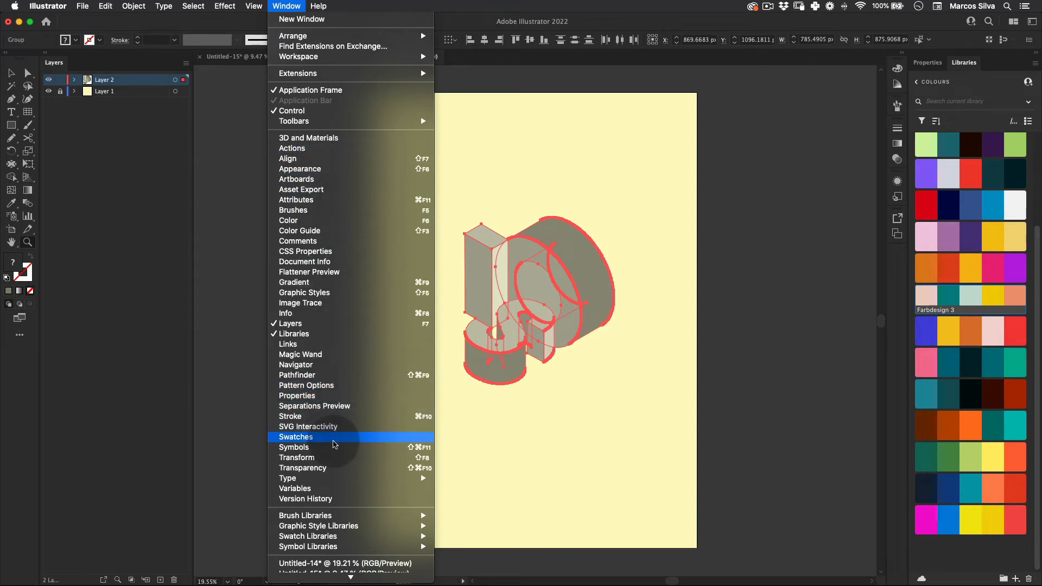
pyautogui.click(334, 436)
pyautogui.moveTo(626, 230); pyautogui.dragTo(555, 229)
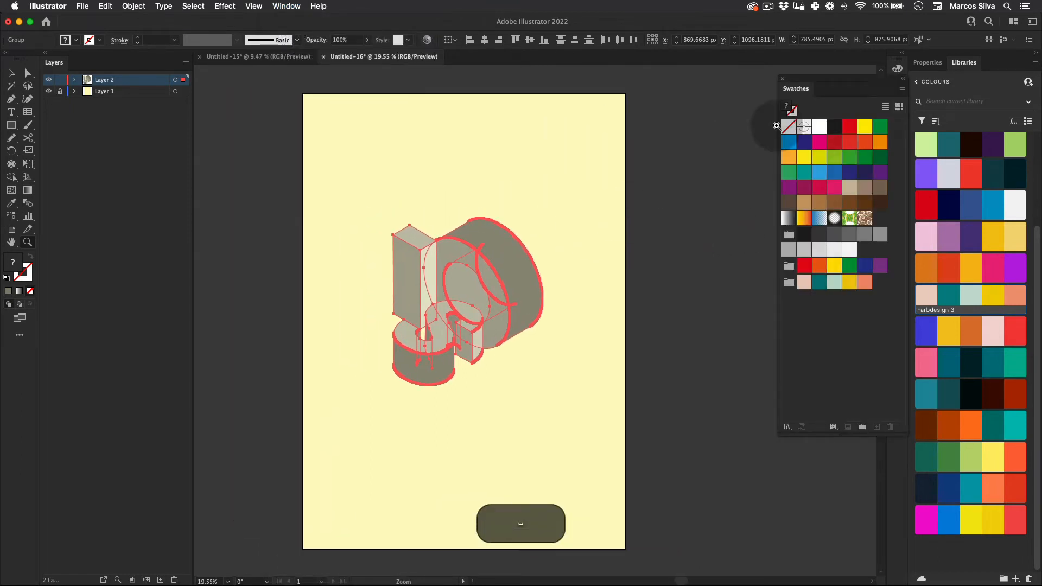
pyautogui.press('v')
pyautogui.moveTo(841, 87); pyautogui.dragTo(713, 105)
pyautogui.click(304, 165)
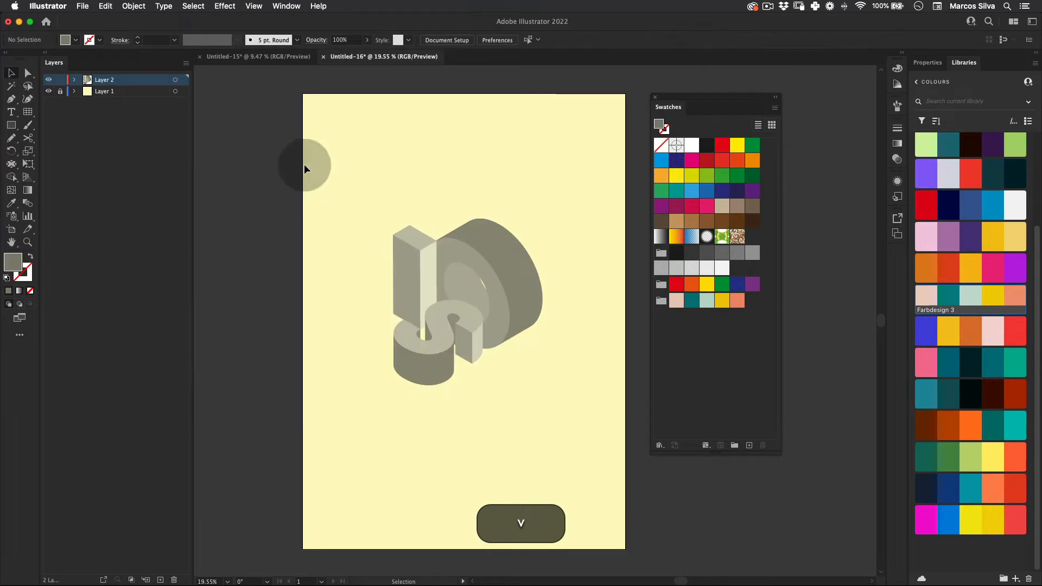
# Select all three letters, enlarge them proportionally to about 1113 × 1241 px, centre them roughly on the poster and deselect them.
pyautogui.click(507, 214)
pyautogui.press('e')
pyautogui.moveTo(544, 217); pyautogui.dragTo(569, 208)
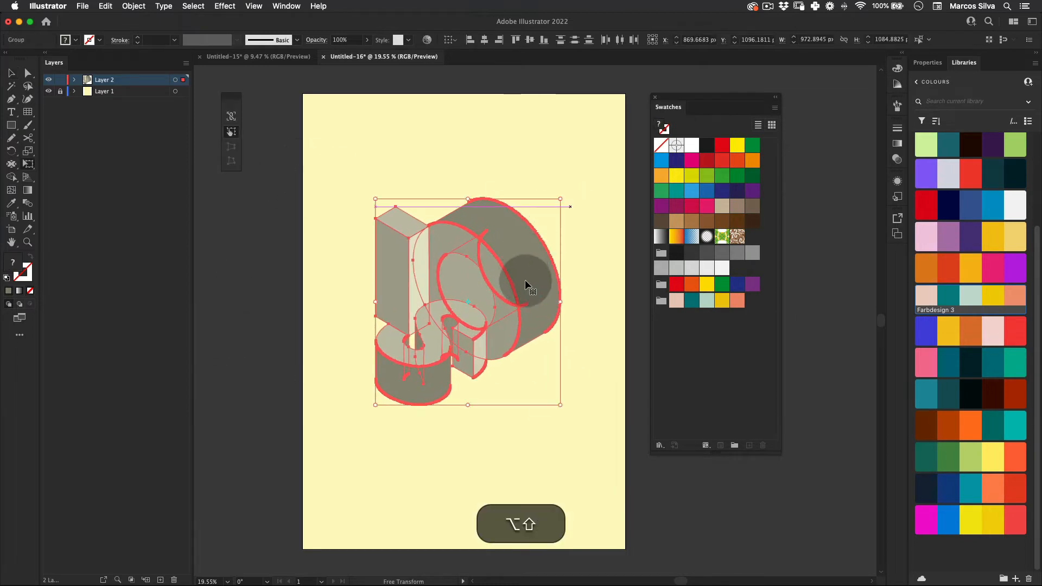
pyautogui.moveTo(525, 280); pyautogui.dragTo(533, 302)
pyautogui.moveTo(570, 221); pyautogui.dragTo(588, 214)
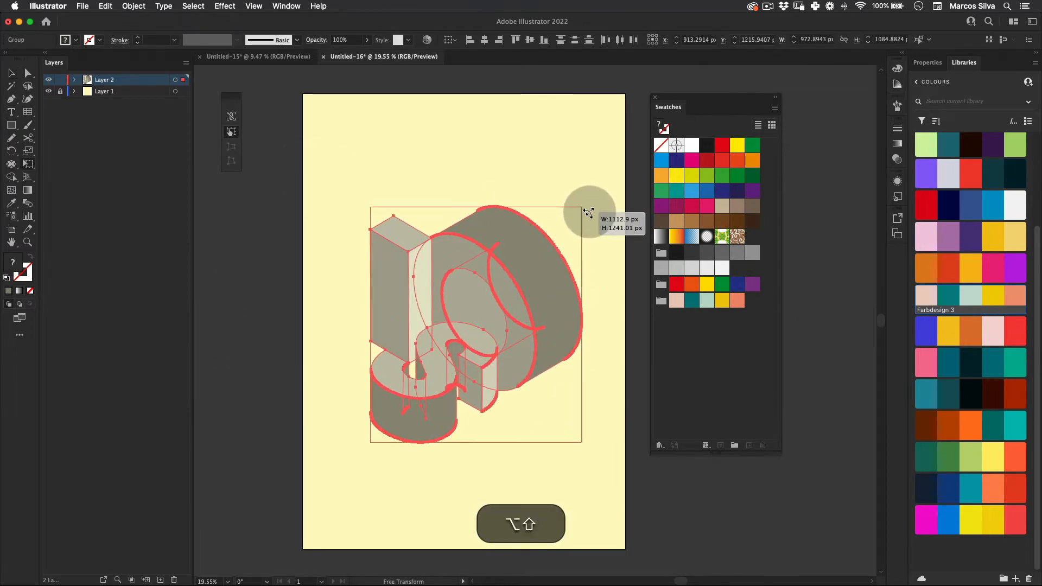
pyautogui.press('v')
pyautogui.click(244, 302)
# Isolate the I's right-hand face and the O's front face in turn and fill both with the yellow Farbdesign 3 swatch.
pyautogui.click(421, 249)
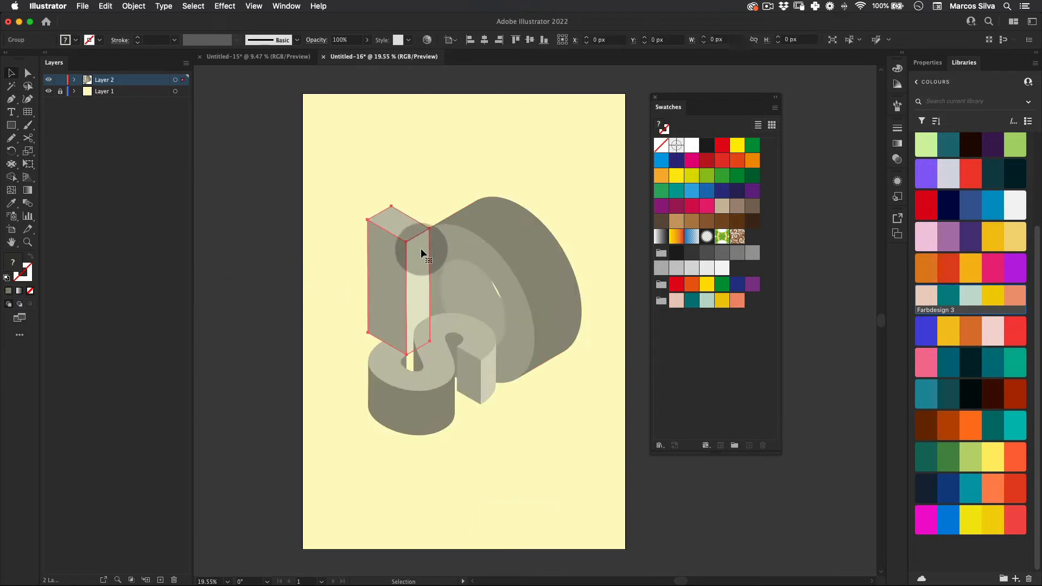
pyautogui.doubleClick(422, 244)
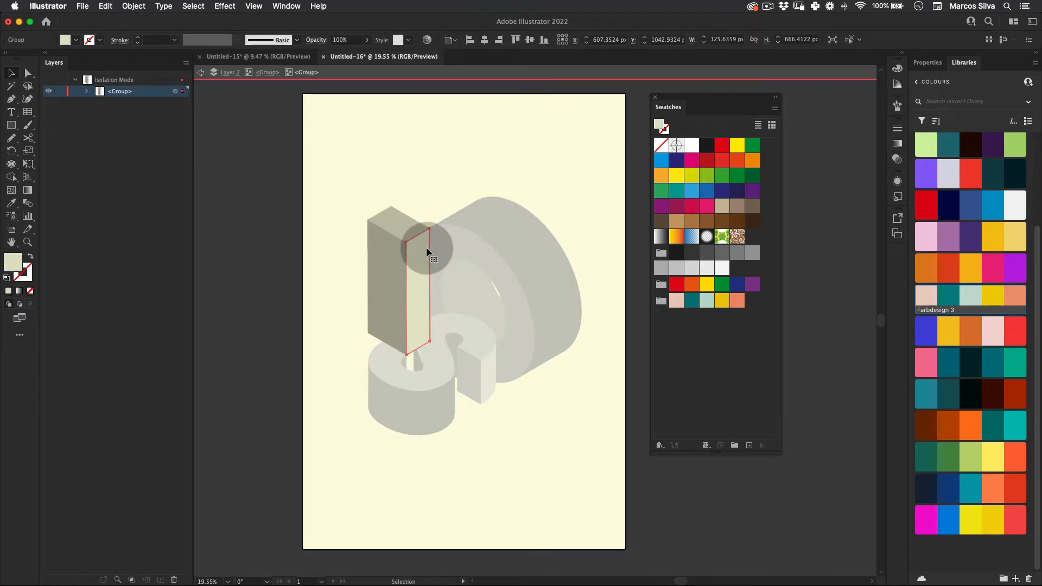
pyautogui.doubleClick(426, 247)
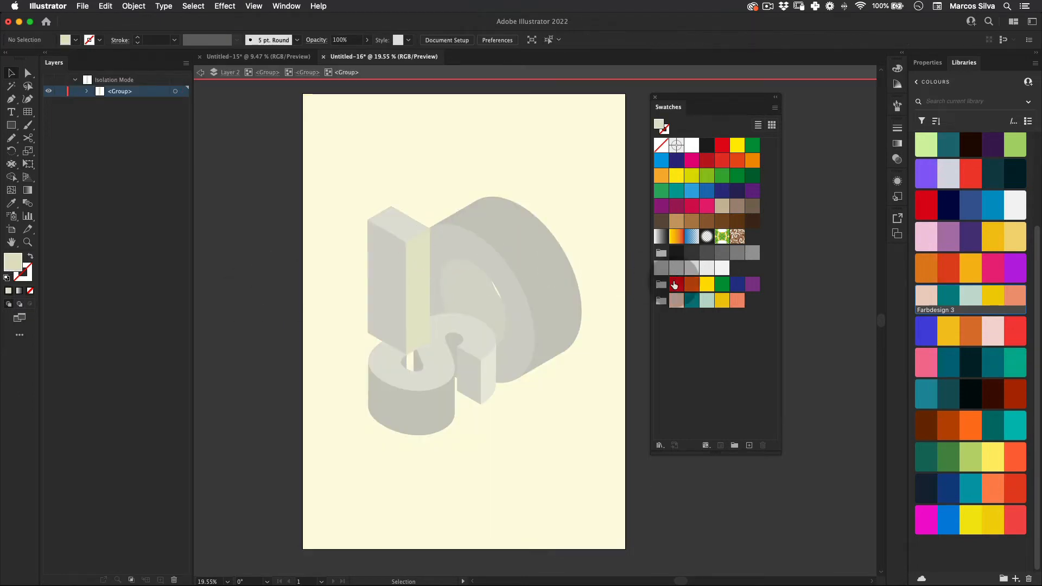
pyautogui.click(723, 304)
pyautogui.doubleClick(481, 246)
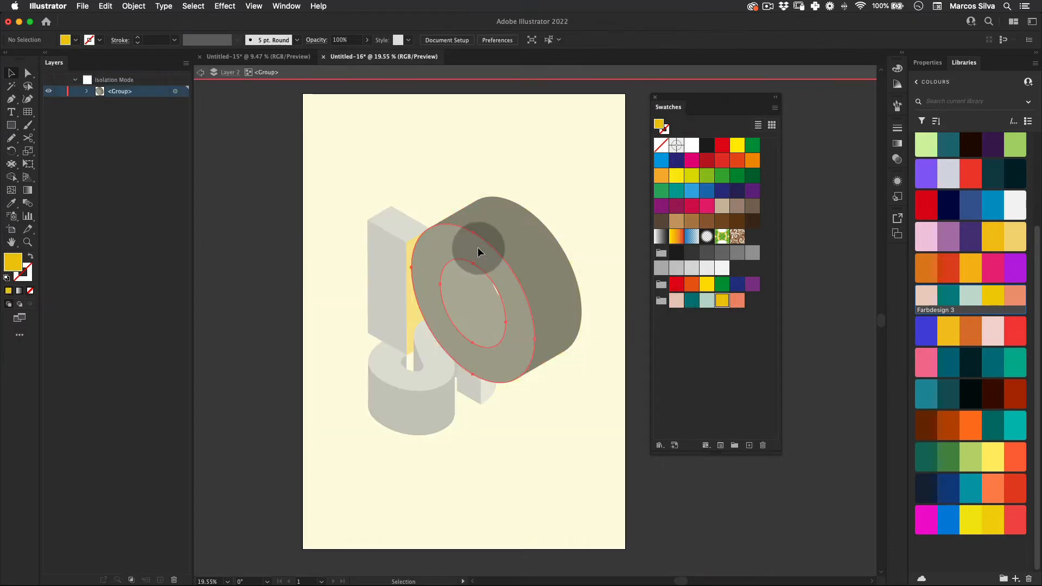
pyautogui.doubleClick(477, 248)
pyautogui.click(723, 302)
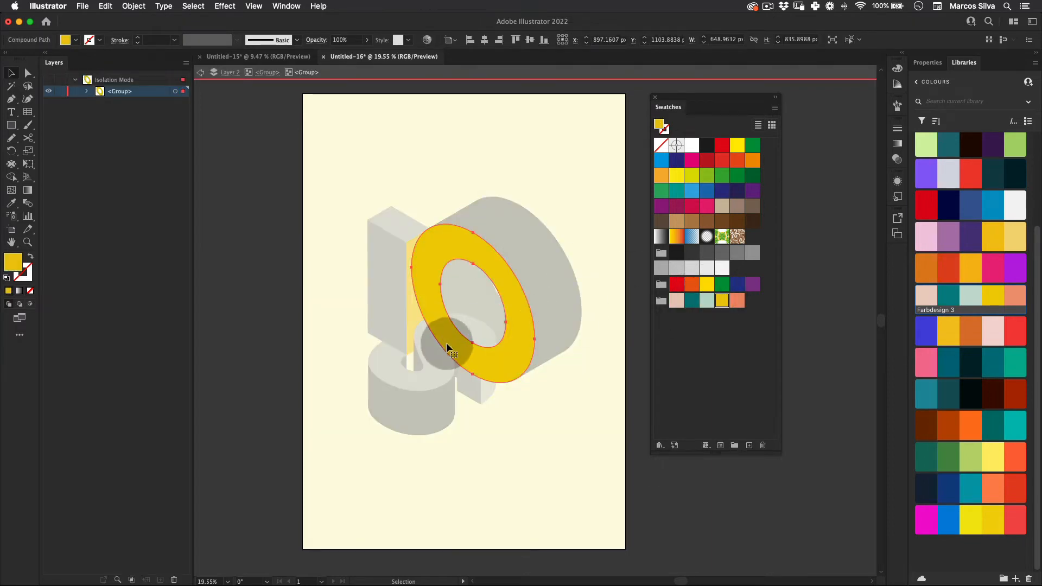
# Isolate the S's top face, fill it with the yellow Farbdesign 3 swatch and leave isolation mode.
pyautogui.doubleClick(299, 352)
pyautogui.doubleClick(384, 350)
pyautogui.doubleClick(386, 349)
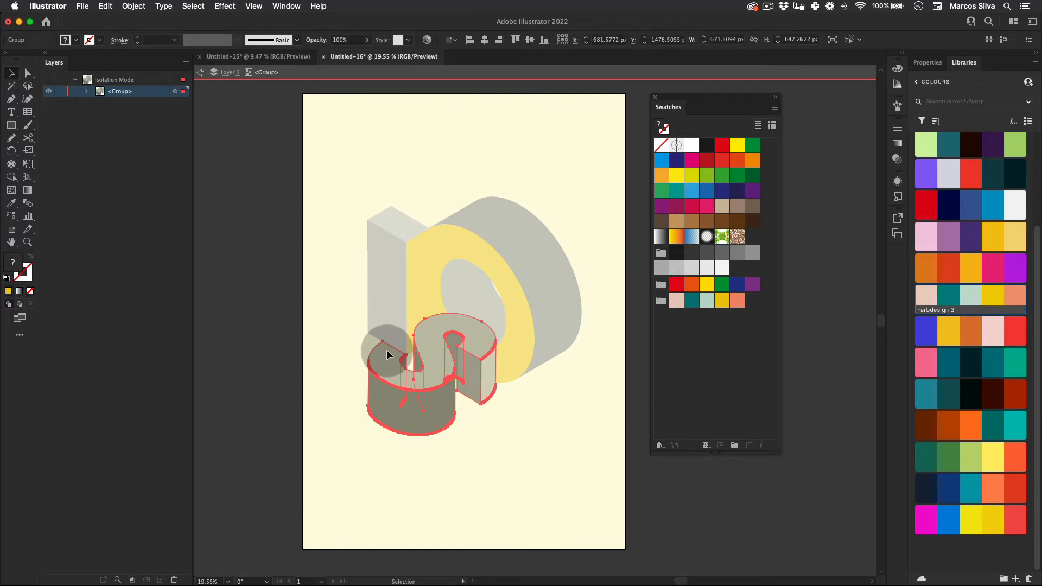
pyautogui.doubleClick(386, 352)
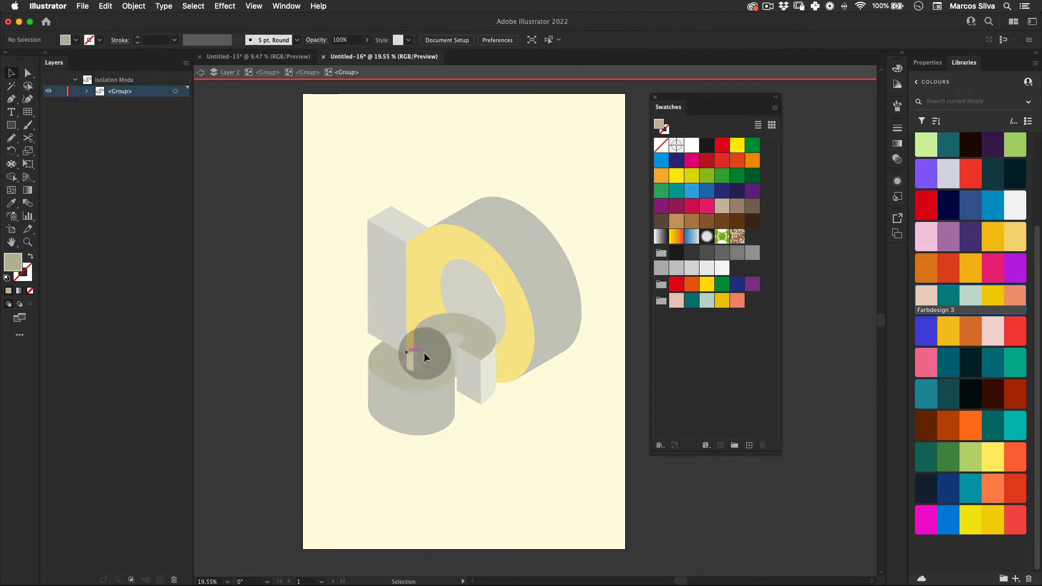
pyautogui.click(457, 329)
pyautogui.click(722, 300)
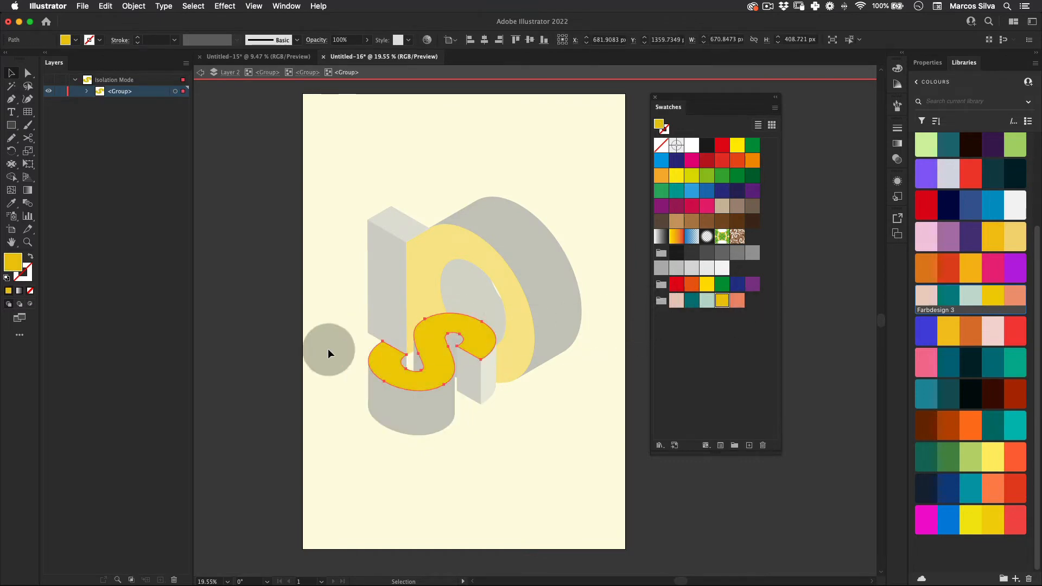
pyautogui.press('v')
pyautogui.doubleClick(280, 346)
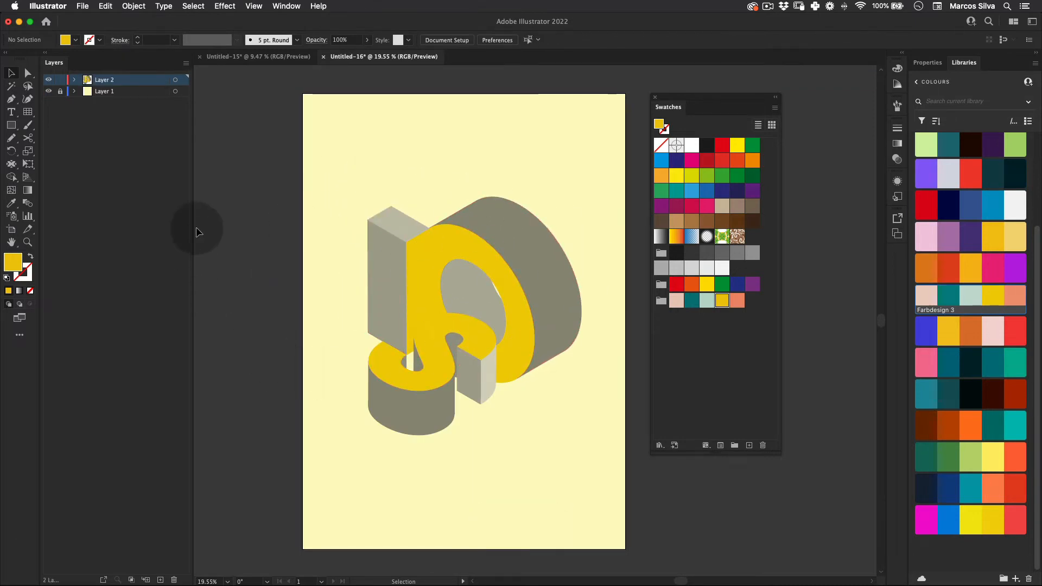
# Ungroup the artwork of the I, the O and the S so that their faces can be selected separately.
pyautogui.press('space')
pyautogui.moveTo(178, 303); pyautogui.dragTo(157, 278)
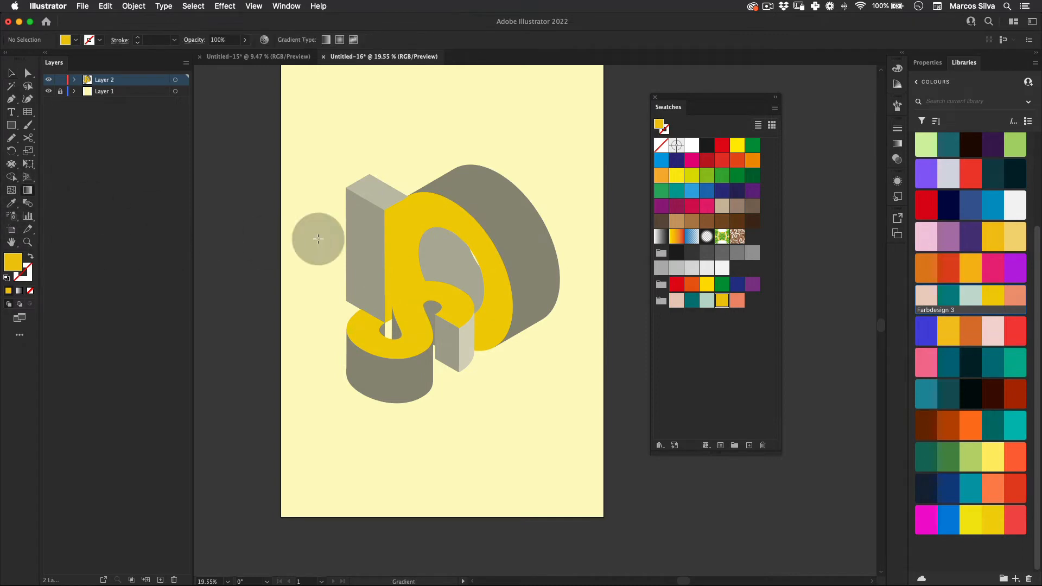
pyautogui.press('v')
pyautogui.rightClick(357, 216)
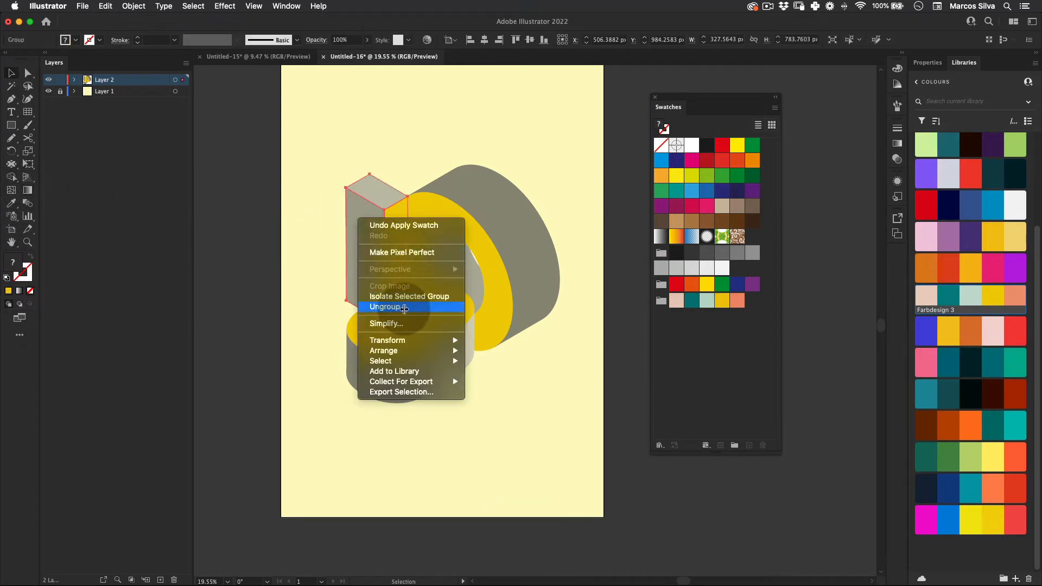
pyautogui.click(508, 206)
pyautogui.rightClick(509, 220)
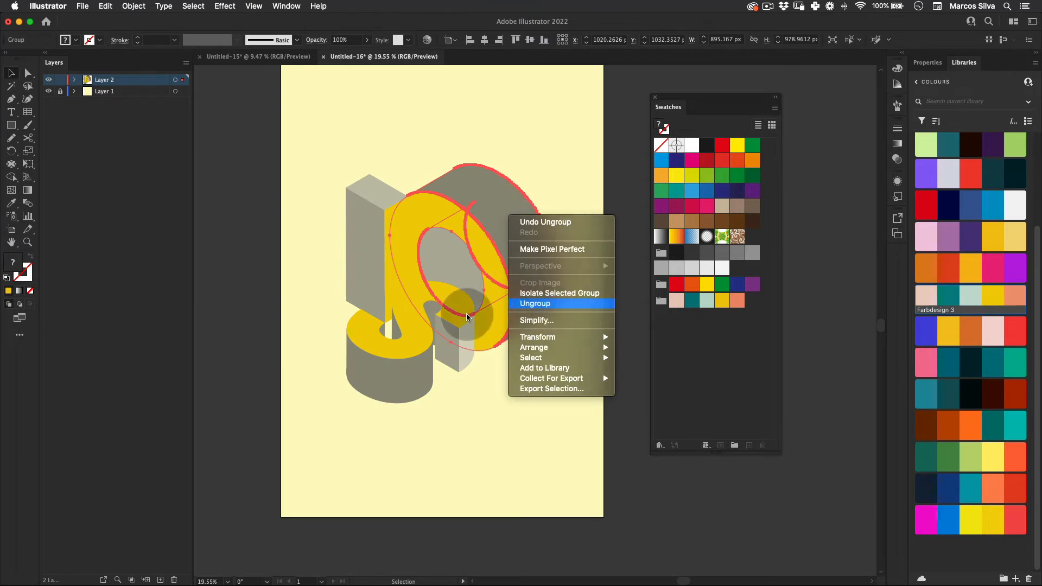
pyautogui.click(529, 302)
pyautogui.click(401, 385)
pyautogui.rightClick(401, 385)
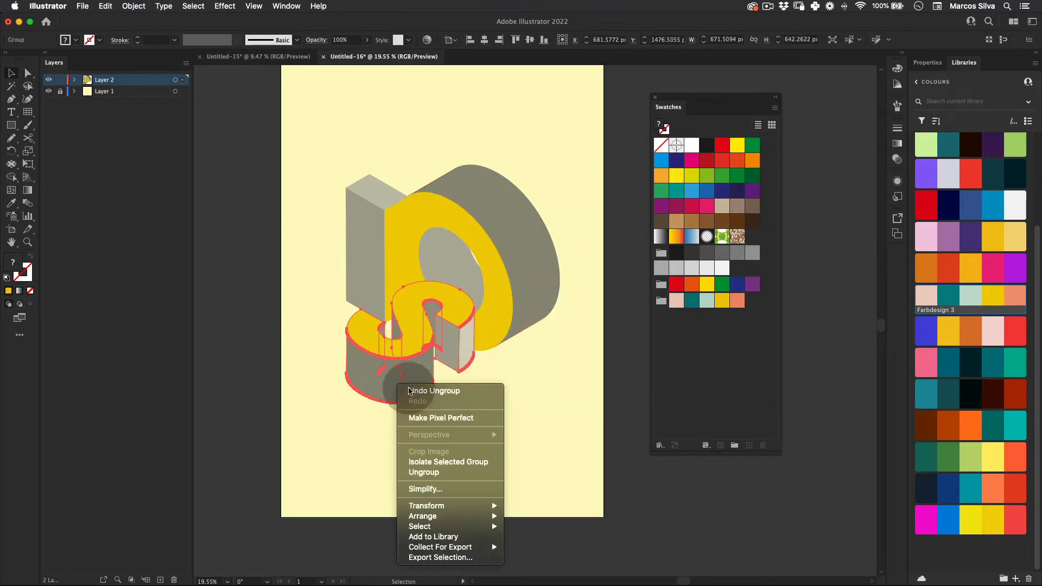
pyautogui.click(440, 472)
pyautogui.click(255, 329)
pyautogui.click(354, 234)
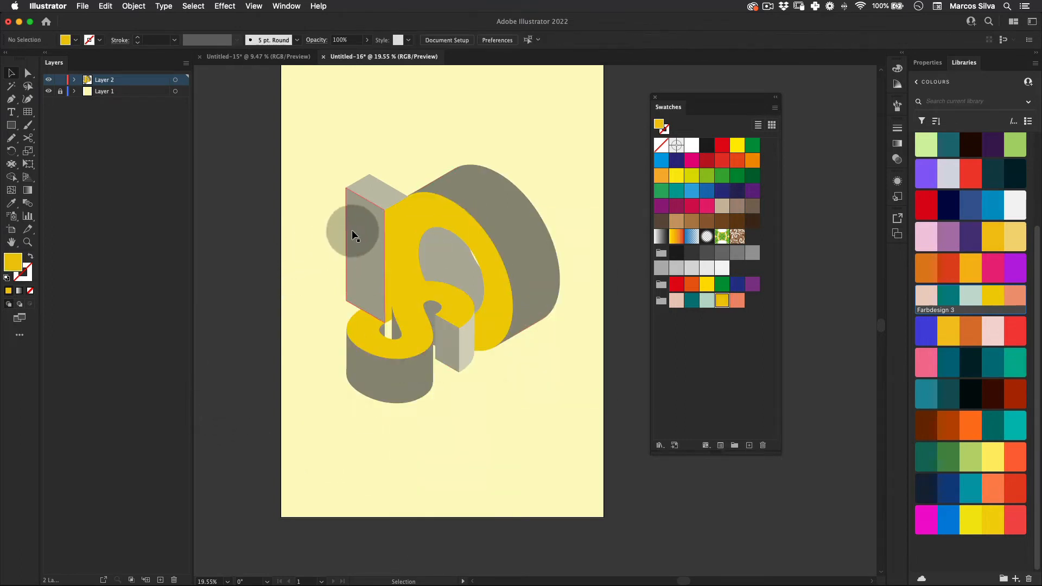
pyautogui.rightClick(367, 206)
pyautogui.click(426, 298)
pyautogui.click(210, 296)
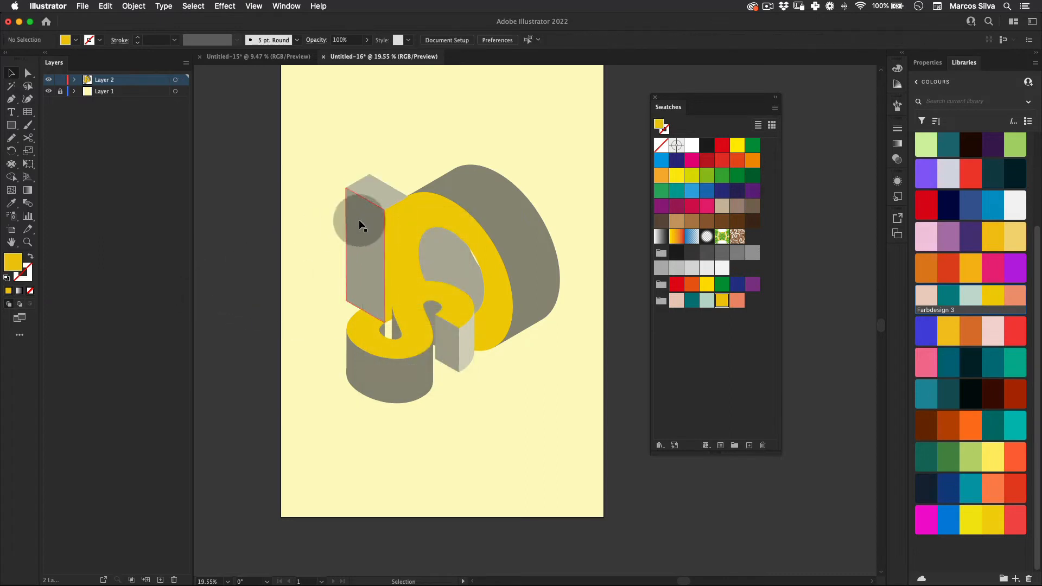
# Fill the I's left-hand face with a linear gradient and set its first colour stop to the teal Farbdesign 3 swatch.
pyautogui.click(513, 183)
pyautogui.click(374, 213)
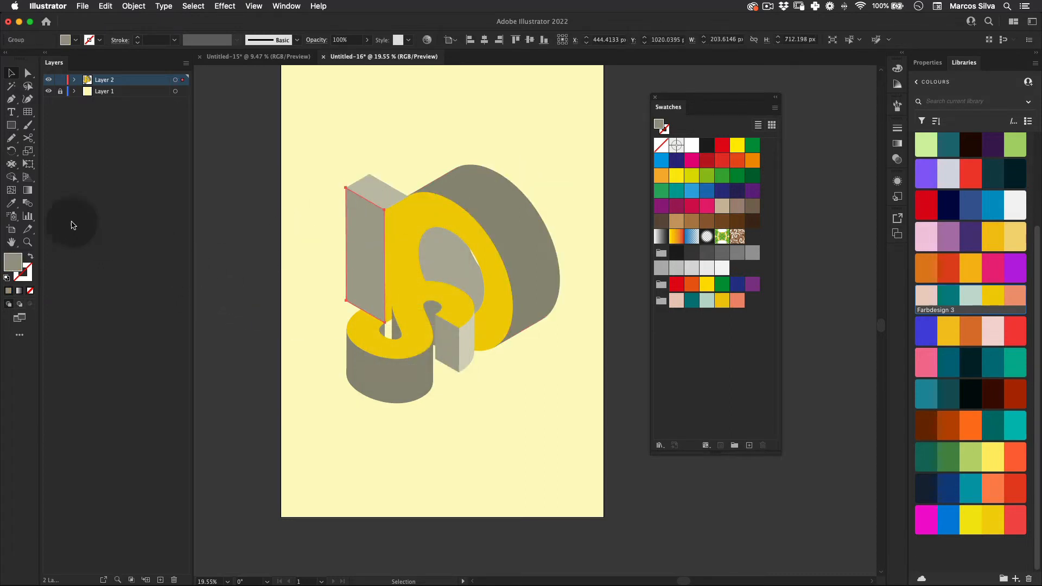
pyautogui.click(20, 292)
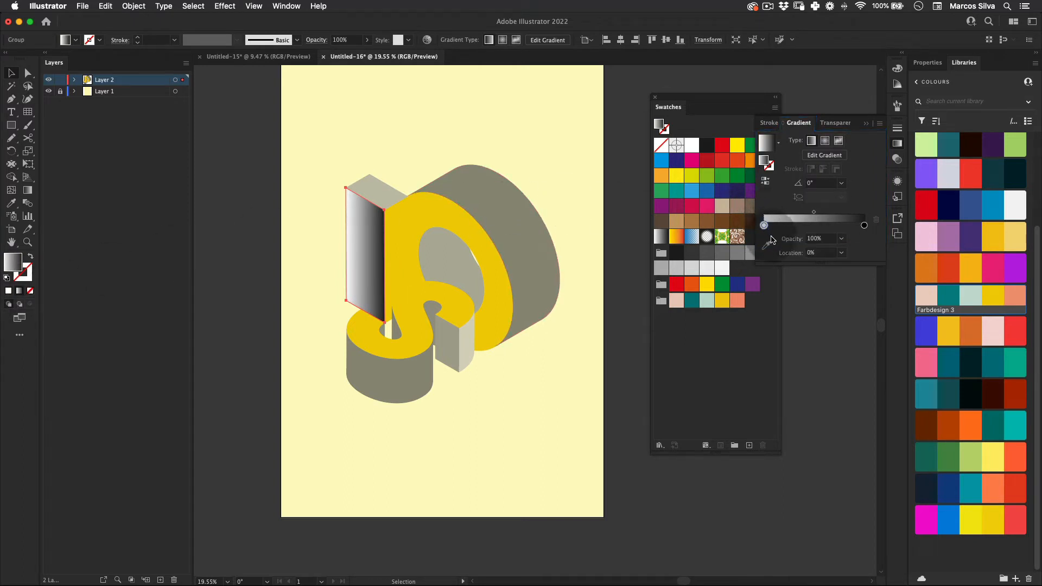
pyautogui.doubleClick(764, 225)
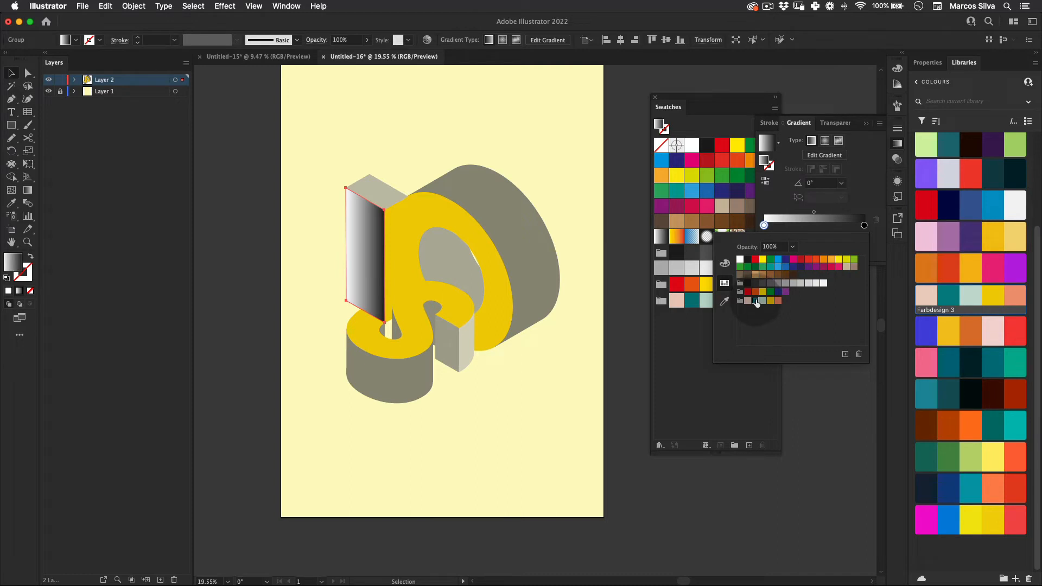
pyautogui.press('Escape')
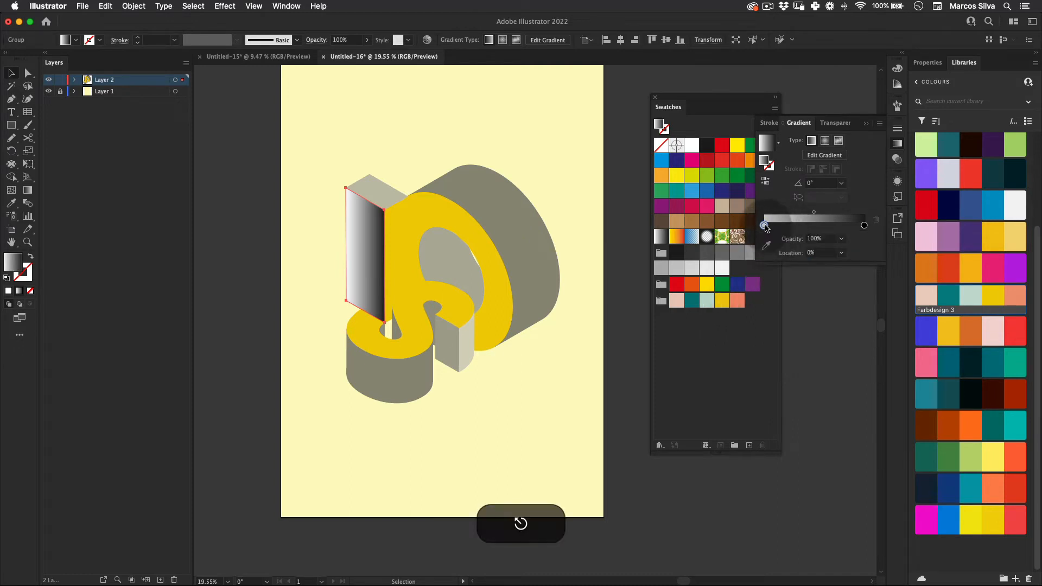
pyautogui.click(765, 245)
pyautogui.click(692, 302)
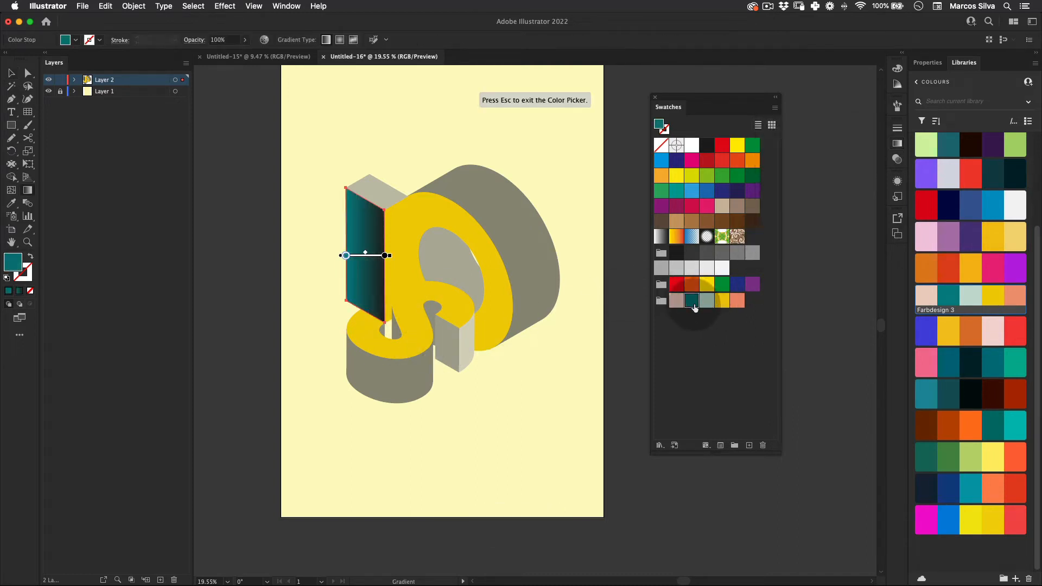
# Set the end stop of the I's gradient to the coral Farbdesign 3 swatch and return to the Selection tool.
pyautogui.doubleClick(385, 255)
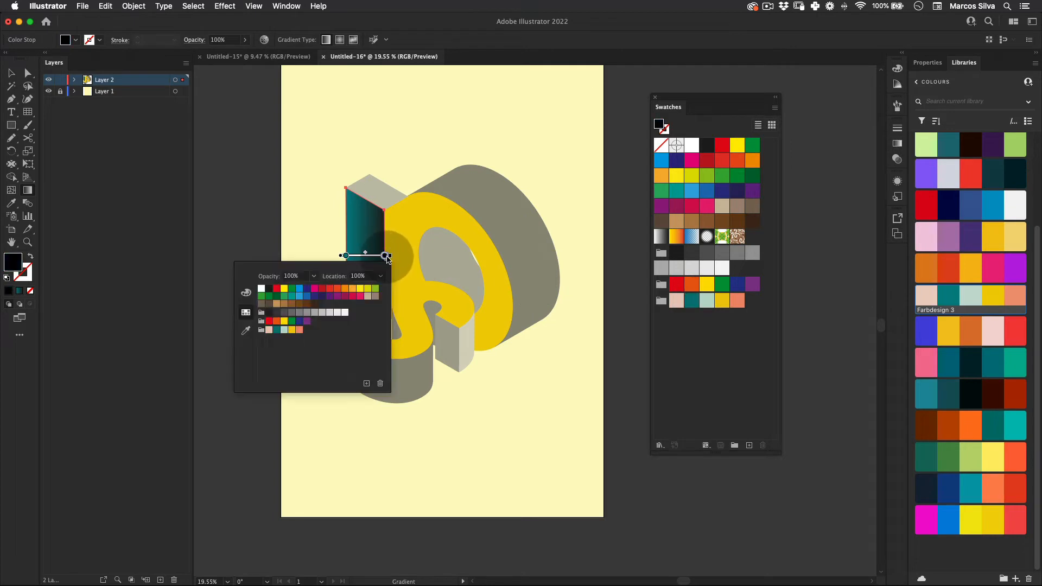
pyautogui.click(300, 330)
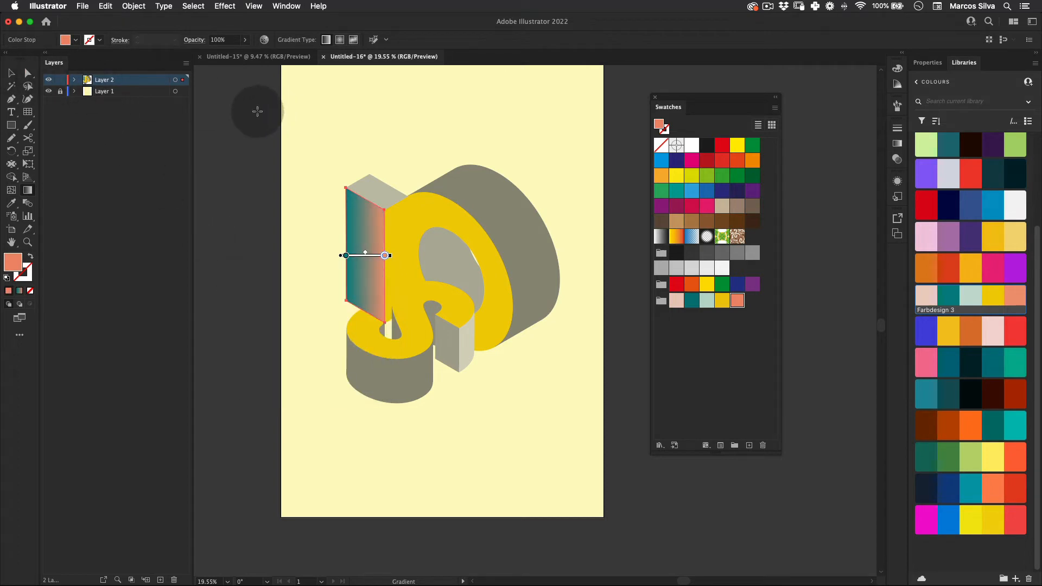
pyautogui.press('super+z')
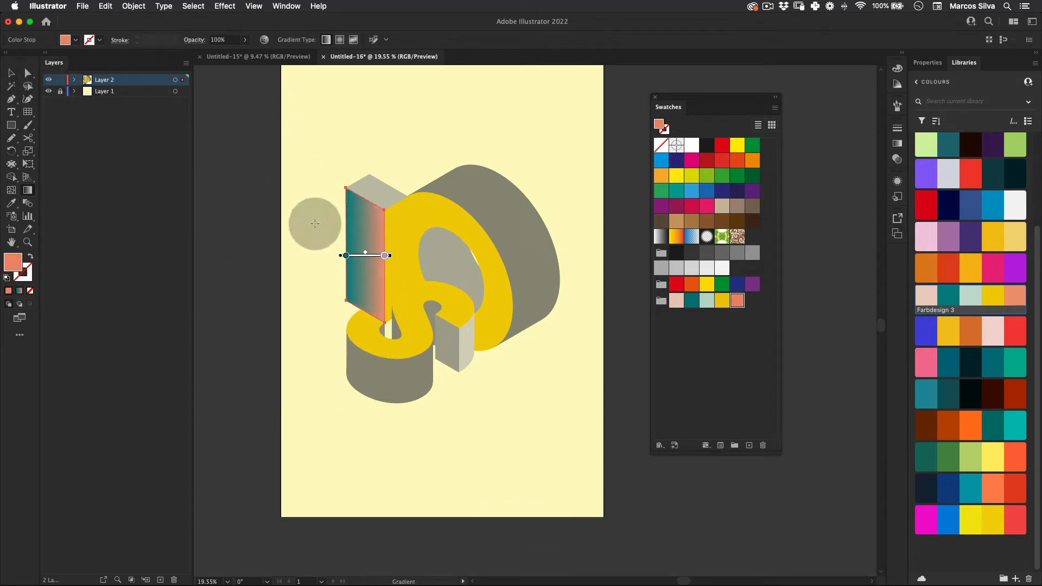
pyautogui.press('v')
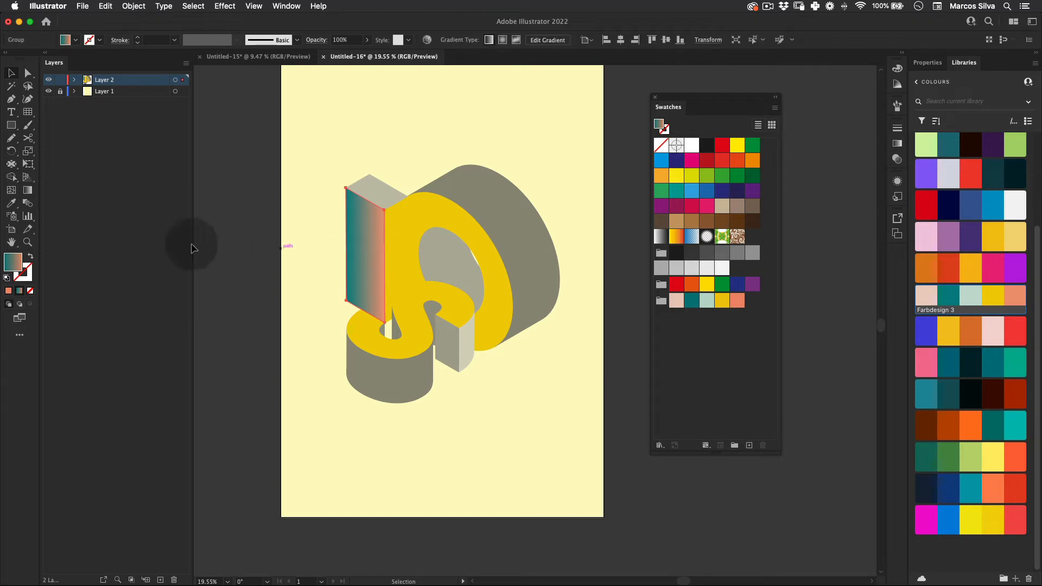
pyautogui.click(362, 183)
pyautogui.keyDown('shift'); pyautogui.click(465, 191); pyautogui.keyUp('shift')
pyautogui.keyDown('shift'); pyautogui.click(467, 235); pyautogui.keyUp('shift')
pyautogui.keyDown('shift'); pyautogui.click(408, 368); pyautogui.keyUp('shift')
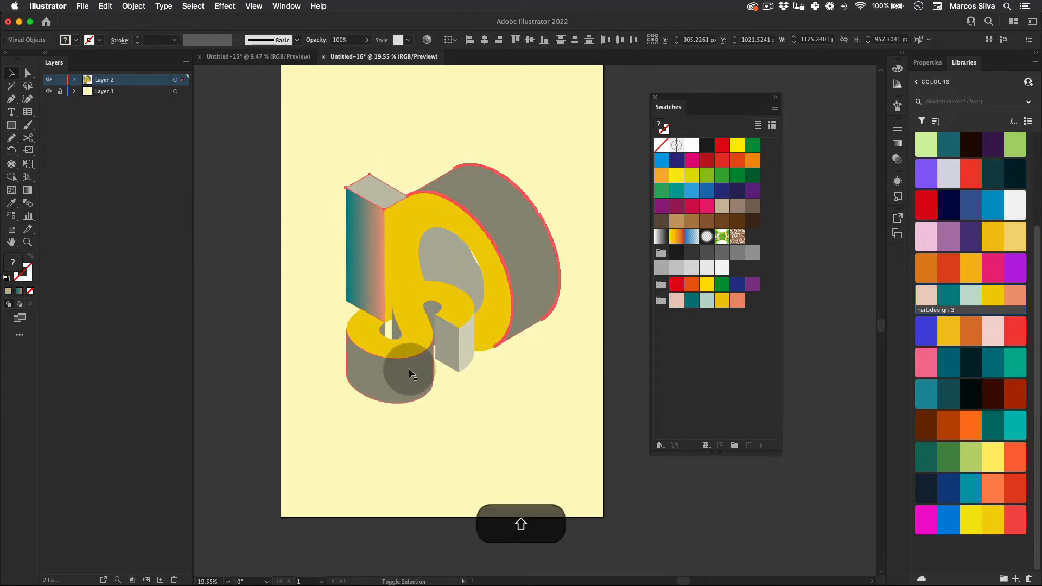
pyautogui.keyDown('shift'); pyautogui.click(471, 340); pyautogui.keyUp('shift')
pyautogui.click(420, 435)
# Ungroup the S once more to separate its side faces from its top face.
pyautogui.click(399, 379)
pyautogui.rightClick(398, 379)
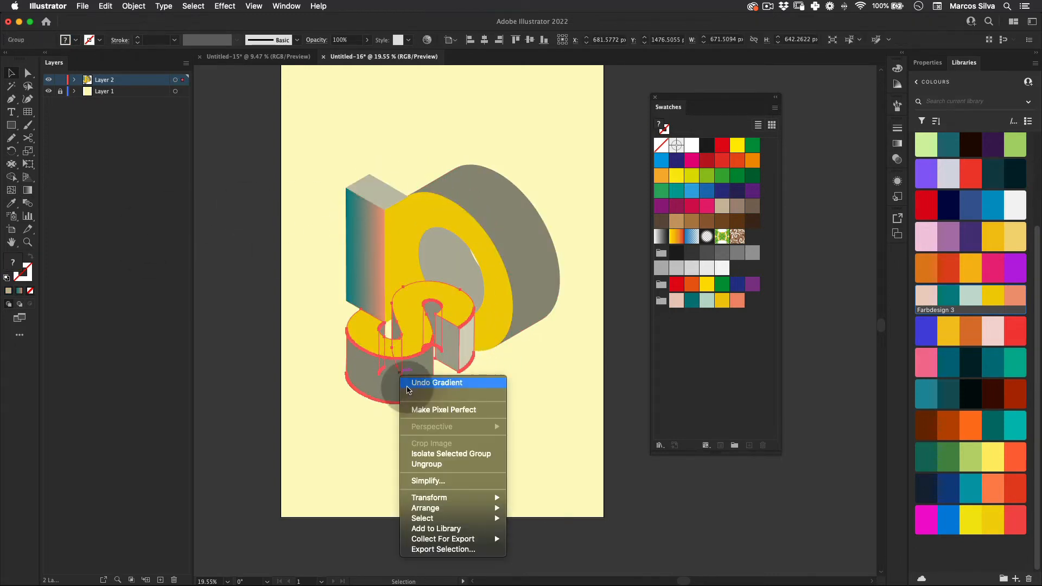
pyautogui.click(250, 405)
pyautogui.click(251, 405)
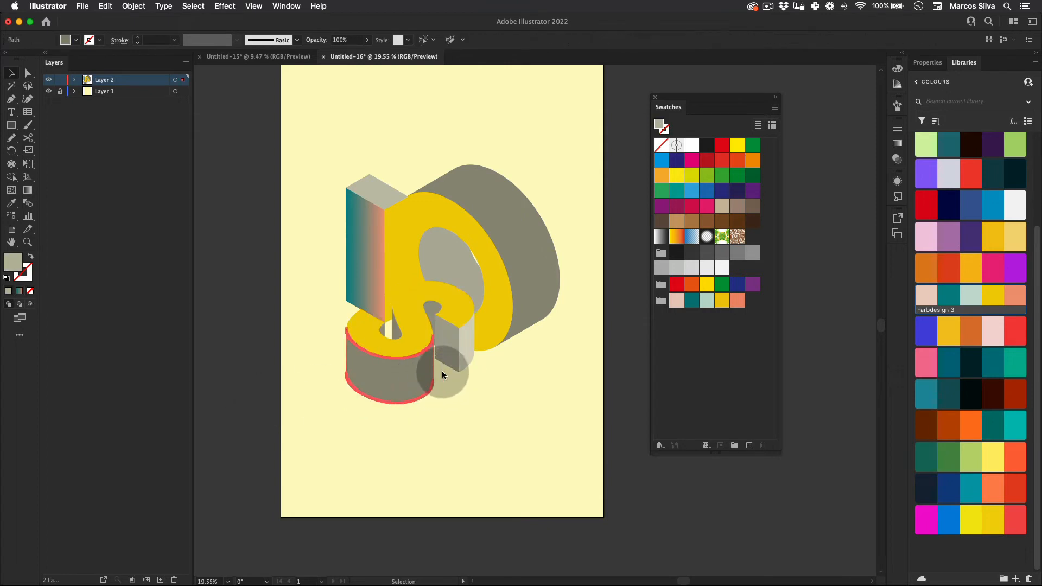
# Select all side faces of the S and copy the I's teal-to-coral gradient onto them with the Eyedropper.
pyautogui.keyDown('shift'); pyautogui.click(463, 347); pyautogui.keyUp('shift')
pyautogui.keyDown('shift'); pyautogui.click(440, 313); pyautogui.keyUp('shift')
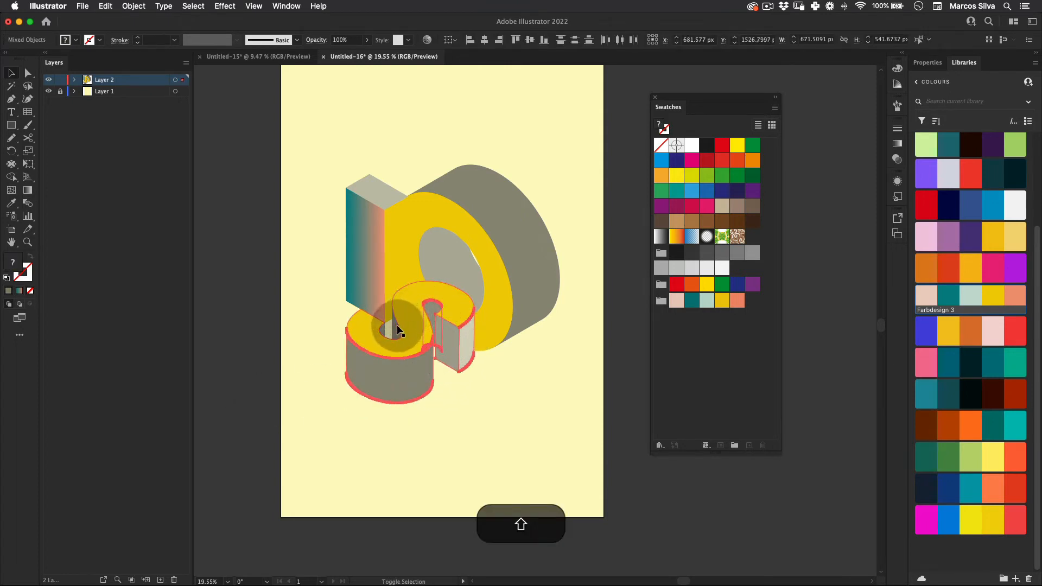
pyautogui.click(403, 340)
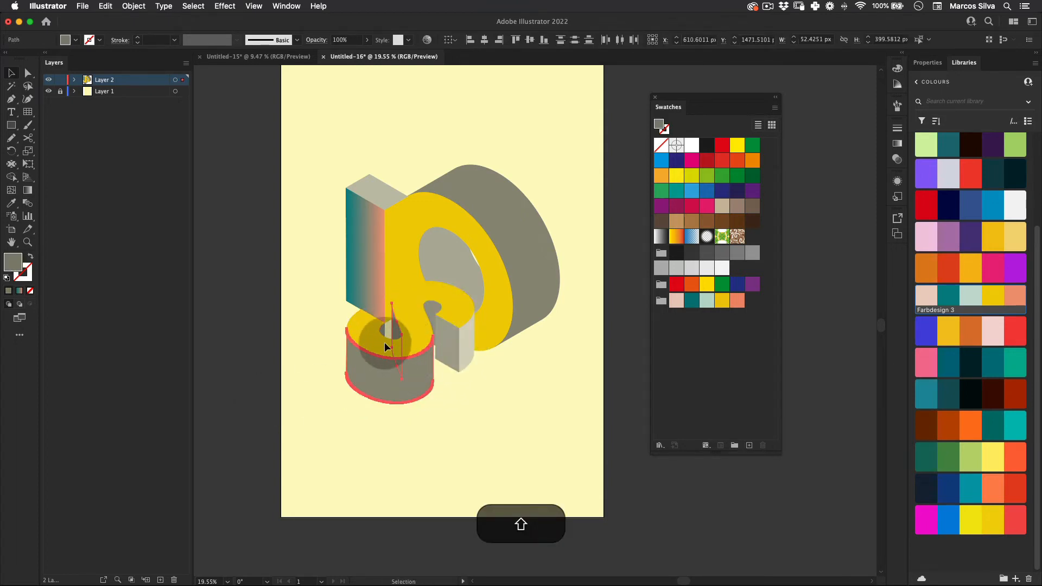
pyautogui.keyDown('shift'); pyautogui.click(444, 338); pyautogui.keyUp('shift')
pyautogui.keyDown('shift'); pyautogui.click(496, 313); pyautogui.keyUp('shift')
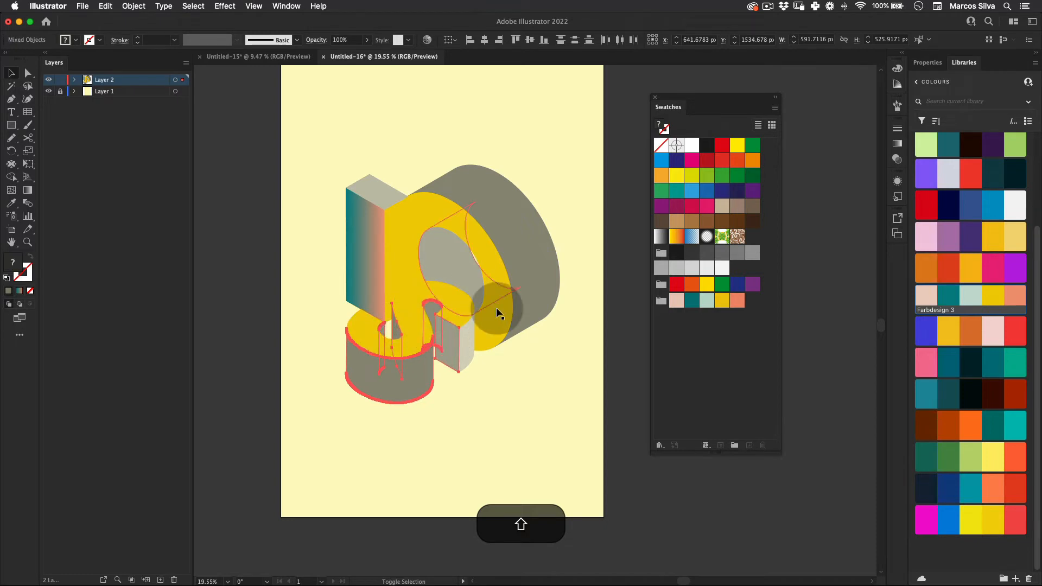
pyautogui.press('i')
pyautogui.click(361, 233)
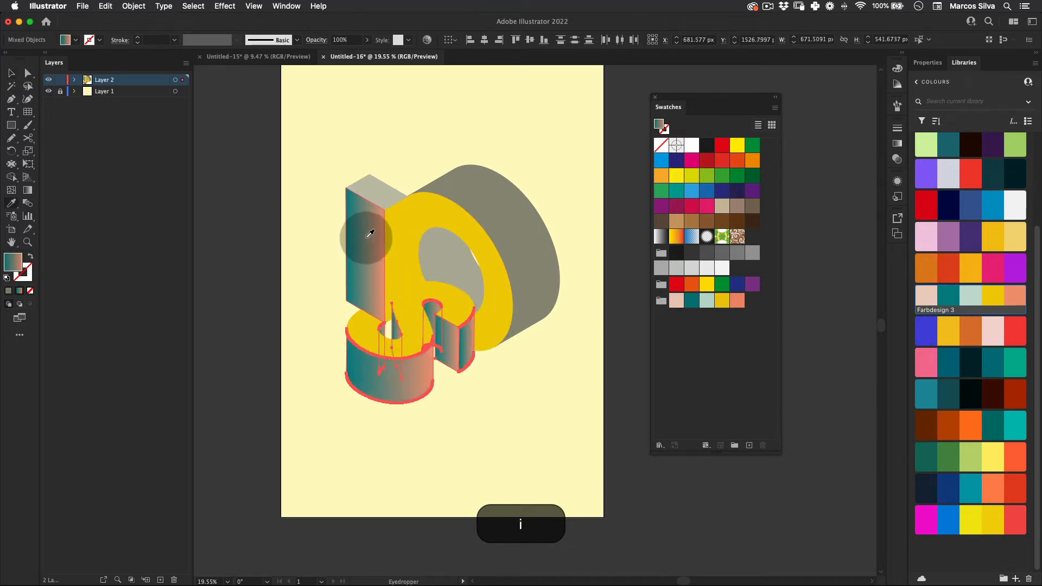
# Apply the same teal-to-coral gradient to the O's inner and outer side faces with the Eyedropper and deselect them.
pyautogui.press('v')
pyautogui.click(450, 249)
pyautogui.keyDown('shift'); pyautogui.click(518, 219); pyautogui.keyUp('shift')
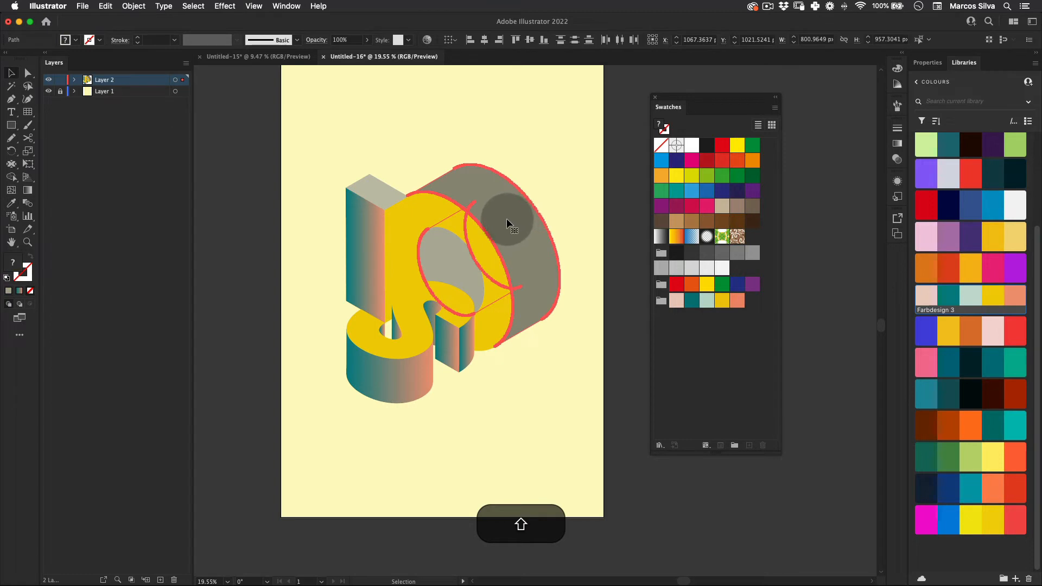
pyautogui.press('i')
pyautogui.click(446, 345)
pyautogui.press('v')
pyautogui.click(249, 344)
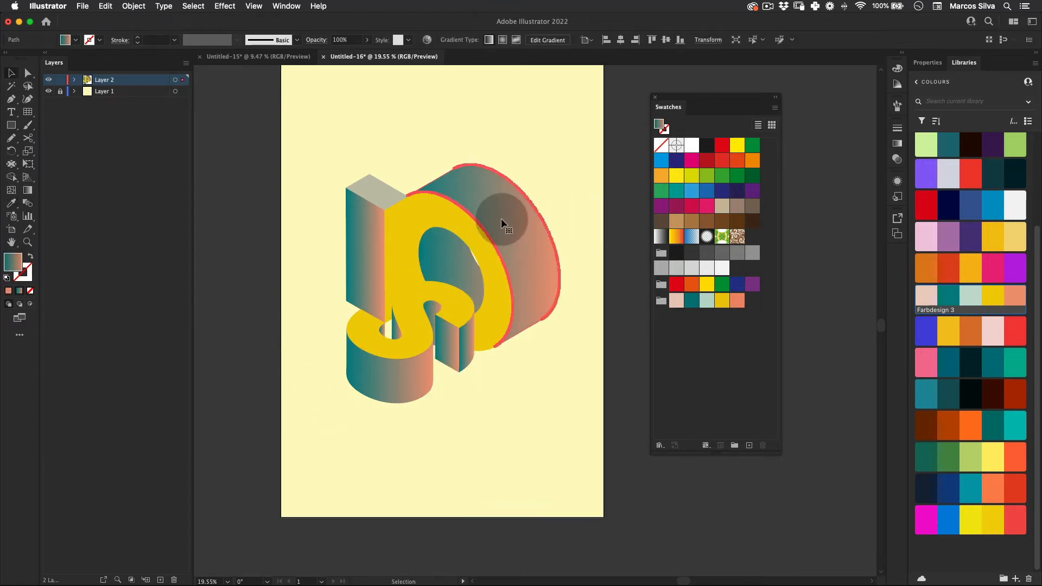
# Redraw the gradient on the O's outer side face diagonally, from coral at its upper part to teal at its lower right.
pyautogui.click(12, 125)
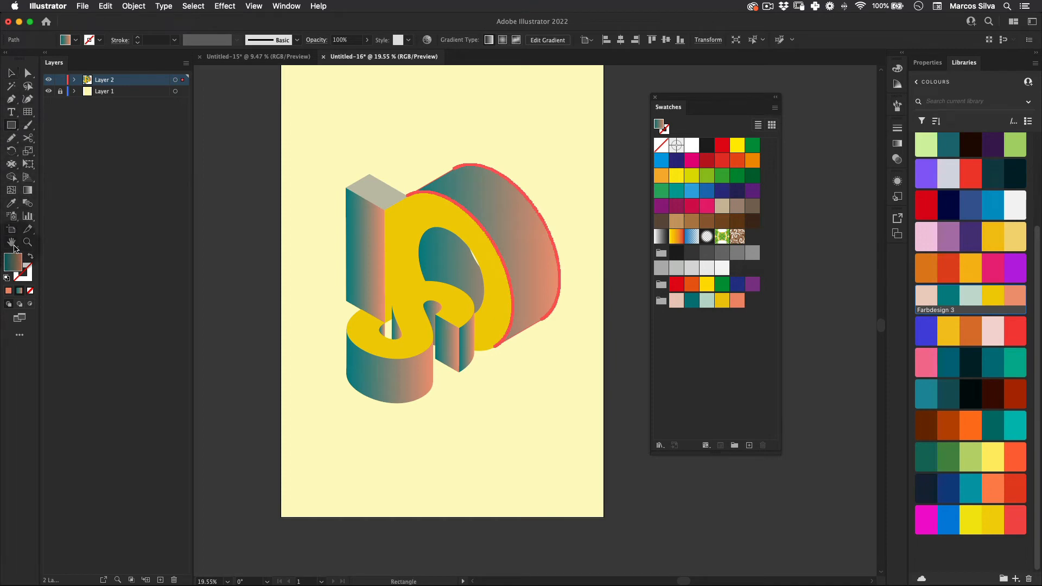
pyautogui.click(28, 189)
pyautogui.moveTo(430, 157); pyautogui.dragTo(576, 288)
pyautogui.moveTo(476, 220); pyautogui.dragTo(558, 342)
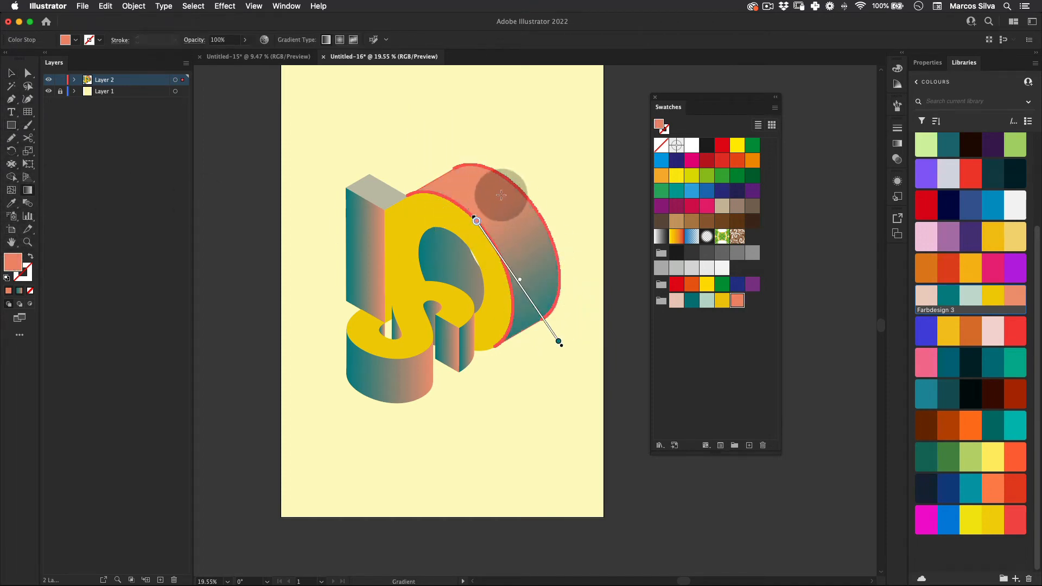
# Redraw the gradient on the O's outer side face more steeply, from teal at its lower edge to coral at its upper part.
pyautogui.press('v')
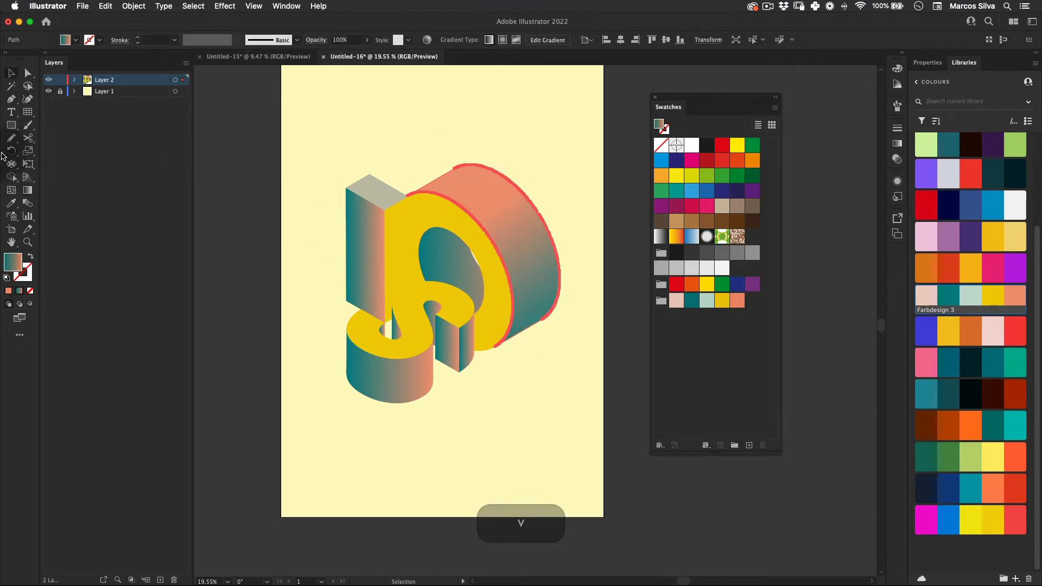
pyautogui.moveTo(537, 352); pyautogui.dragTo(469, 208)
pyautogui.press('v')
# Redraw the gradient on the I's tall side face nearly vertically, from teal at its base to coral at its upper edge.
pyautogui.click(365, 220)
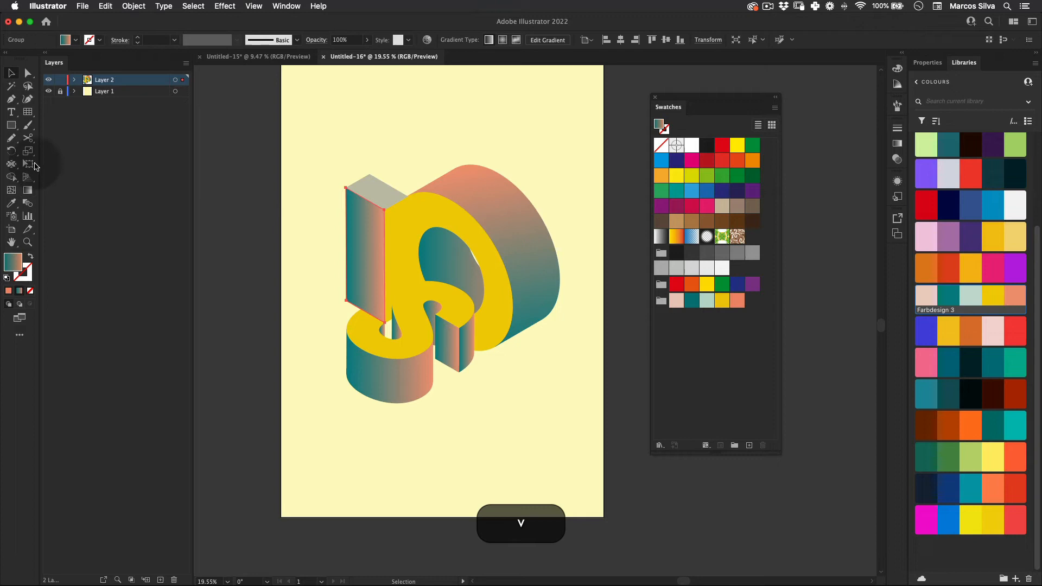
pyautogui.click(28, 189)
pyautogui.moveTo(372, 333); pyautogui.dragTo(359, 167)
pyautogui.press('v')
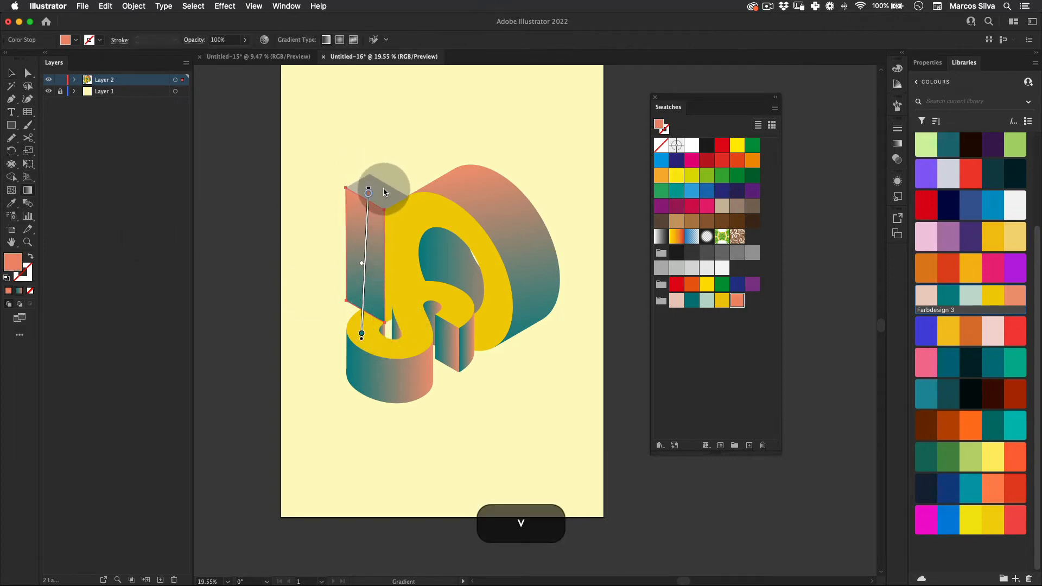
# Copy the teal-to-coral gradient onto the I's grey top face with the Eyedropper and angle it diagonally from teal at the upper left.
pyautogui.click(383, 188)
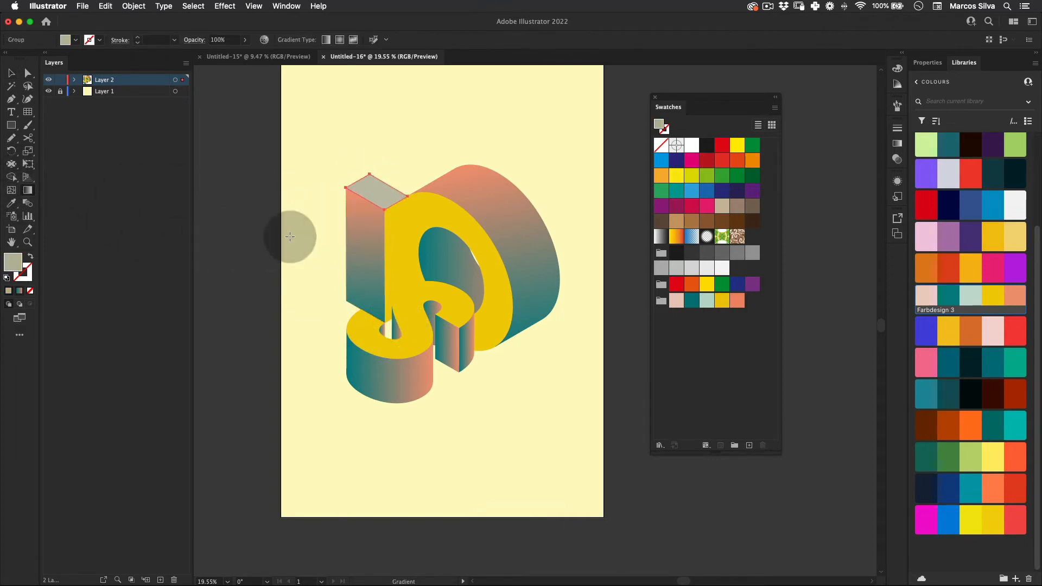
pyautogui.press('i')
pyautogui.click(362, 222)
pyautogui.press('g')
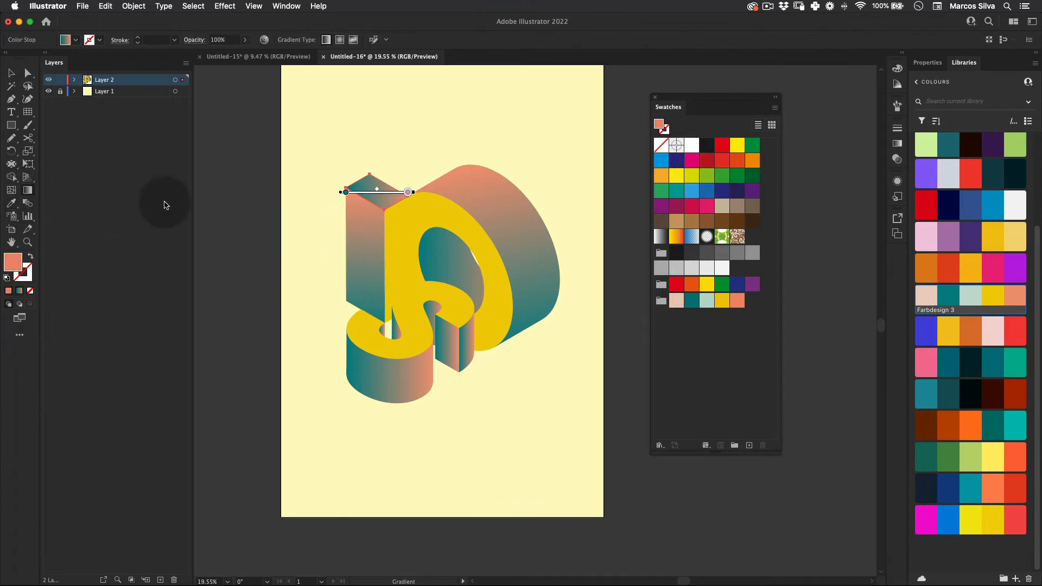
pyautogui.click(344, 169)
pyautogui.moveTo(350, 173); pyautogui.dragTo(420, 216)
pyautogui.press('v')
pyautogui.click(208, 236)
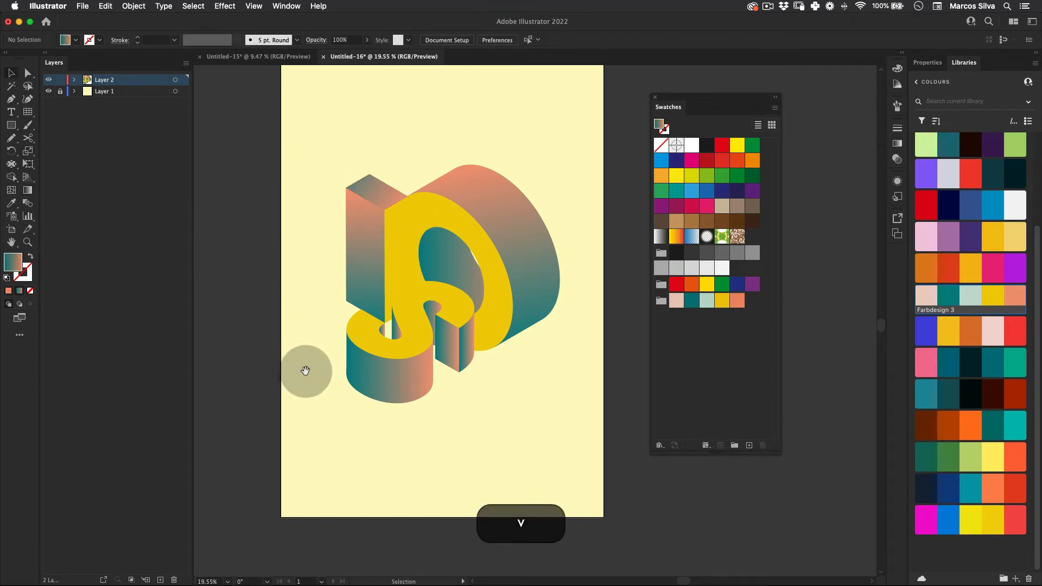
# Redraw the gradient on the O's inner side face diagonally, from teal at the lower left to coral at the upper right.
pyautogui.press('space')
pyautogui.moveTo(337, 363); pyautogui.dragTo(315, 341)
pyautogui.moveTo(472, 213); pyautogui.dragTo(490, 213)
pyautogui.click(430, 271)
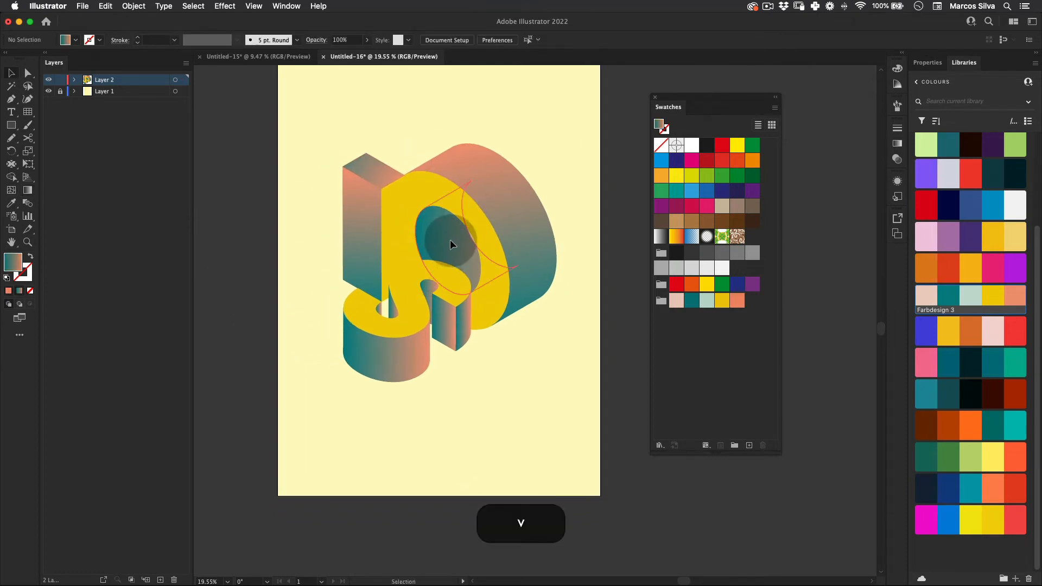
pyautogui.click(27, 190)
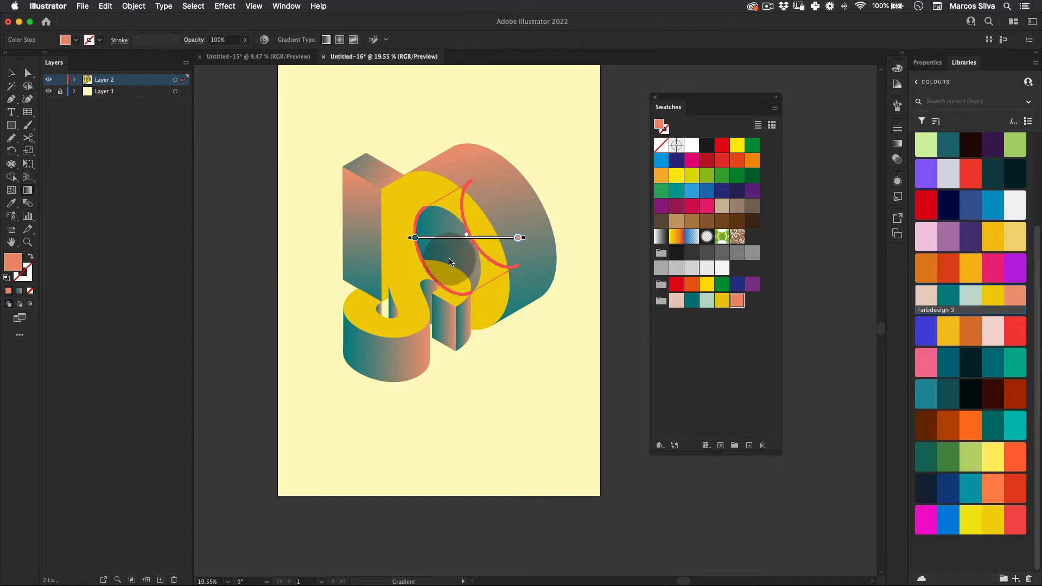
pyautogui.moveTo(490, 227)
pyautogui.mouseDown()
pyautogui.moveTo(424, 262)
pyautogui.moveTo(508, 221)
pyautogui.mouseUp()
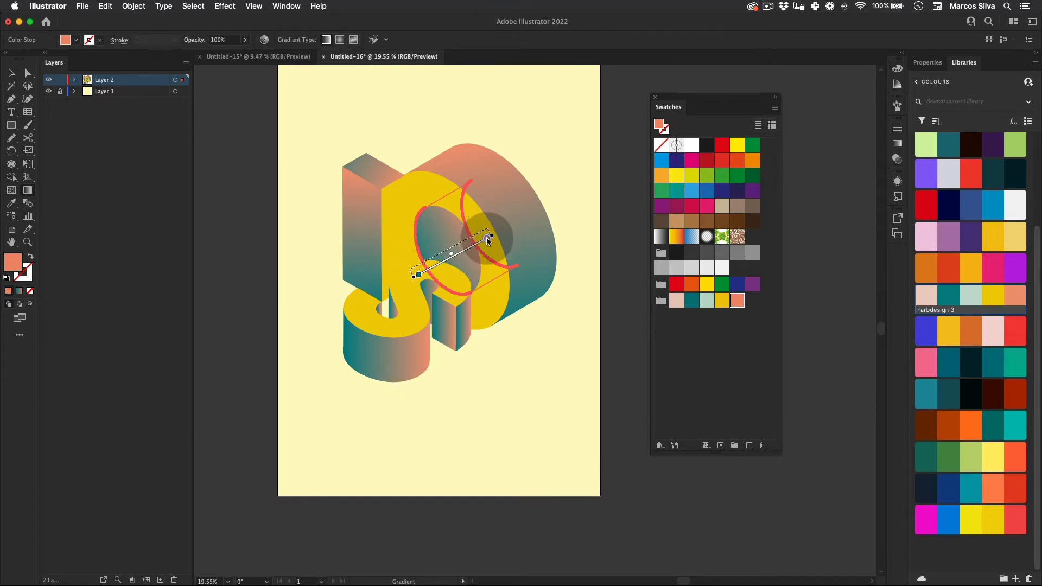
pyautogui.press('v')
pyautogui.click(573, 159)
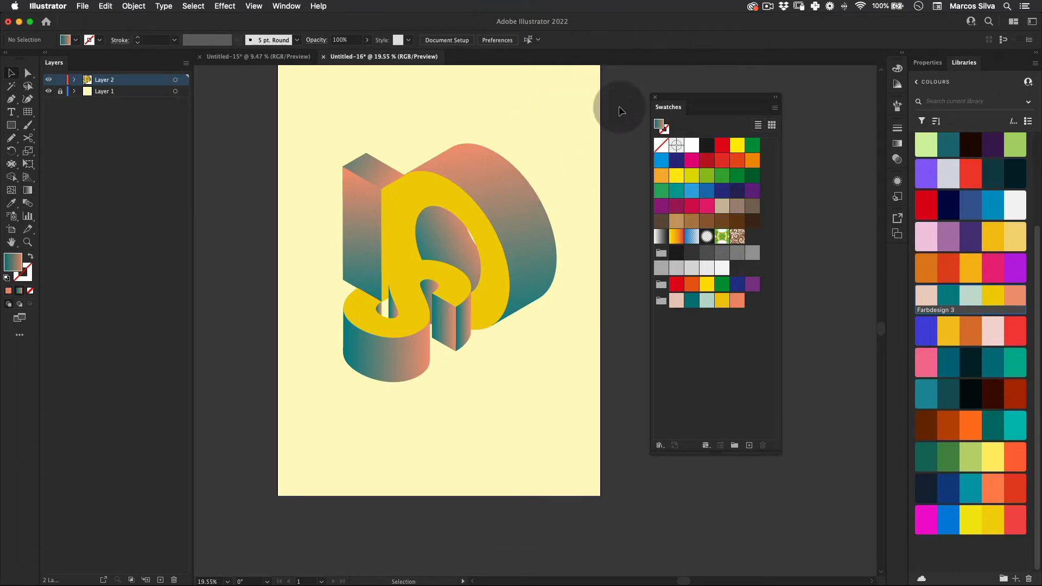
# Redraw the gradient on the S's large curved front face at a slight downward slant, from teal at the left to coral at the right.
pyautogui.click(419, 333)
pyautogui.click(28, 190)
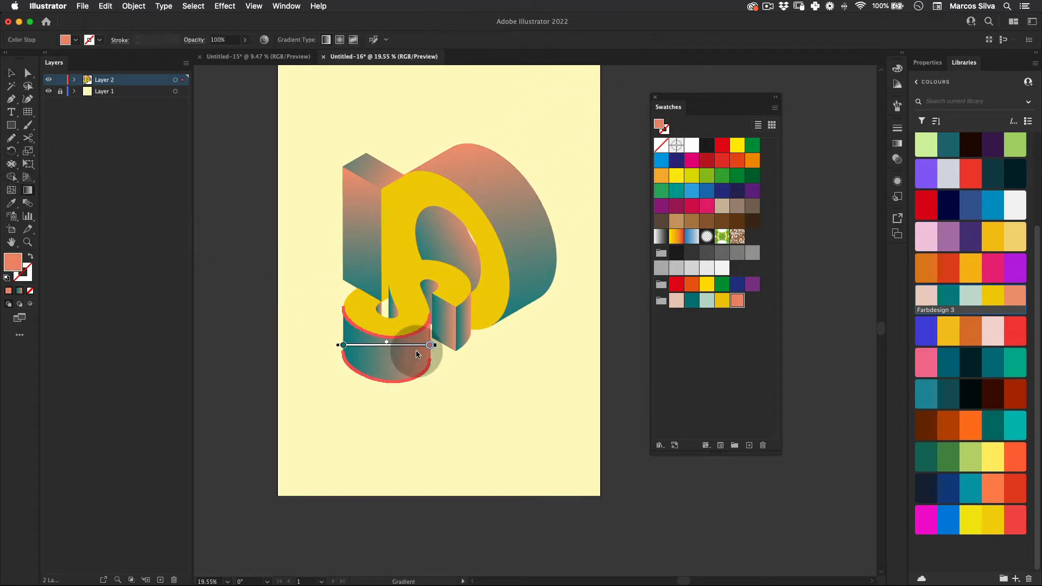
pyautogui.moveTo(303, 326)
pyautogui.mouseDown()
pyautogui.moveTo(462, 362)
pyautogui.moveTo(419, 348)
pyautogui.mouseUp()
pyautogui.press('v')
# Redraw the gradients on the flat and curved faces at the S's short end so that coral meets at their shared edge.
pyautogui.click(446, 323)
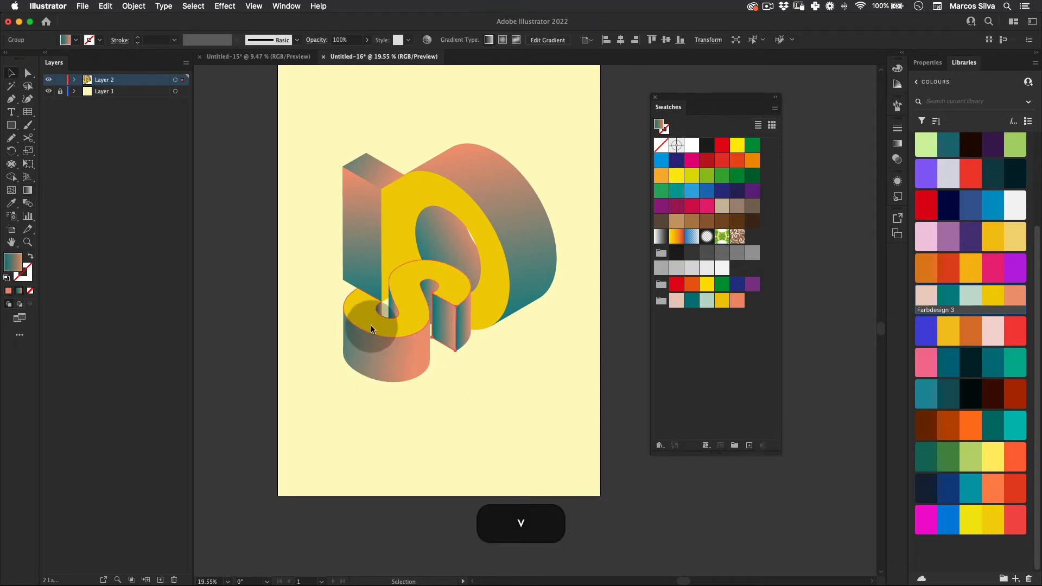
pyautogui.click(27, 189)
pyautogui.moveTo(480, 352)
pyautogui.mouseDown()
pyautogui.moveTo(441, 317)
pyautogui.moveTo(466, 319)
pyautogui.mouseUp()
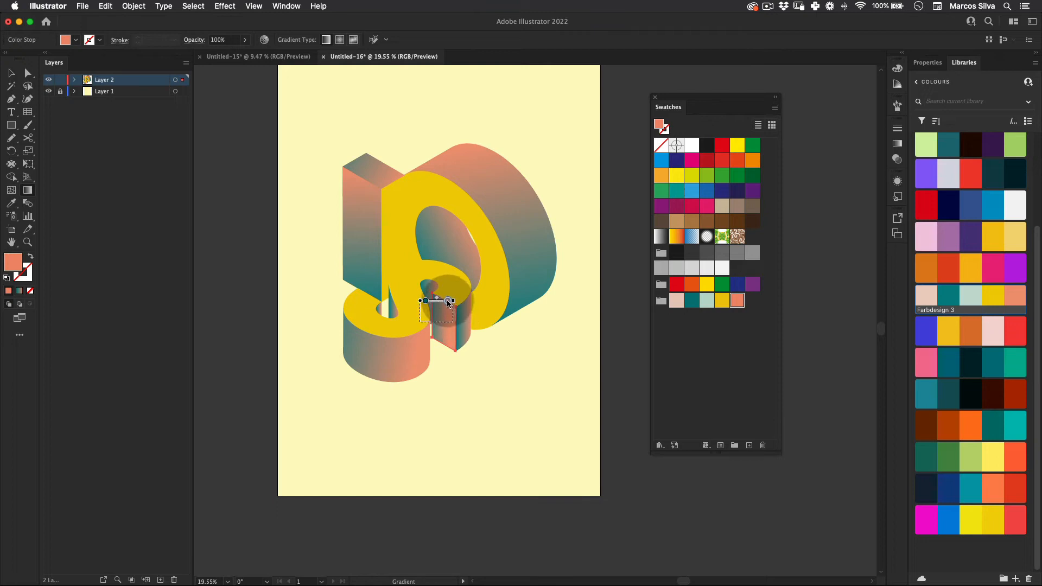
pyautogui.press('v')
pyautogui.click(27, 191)
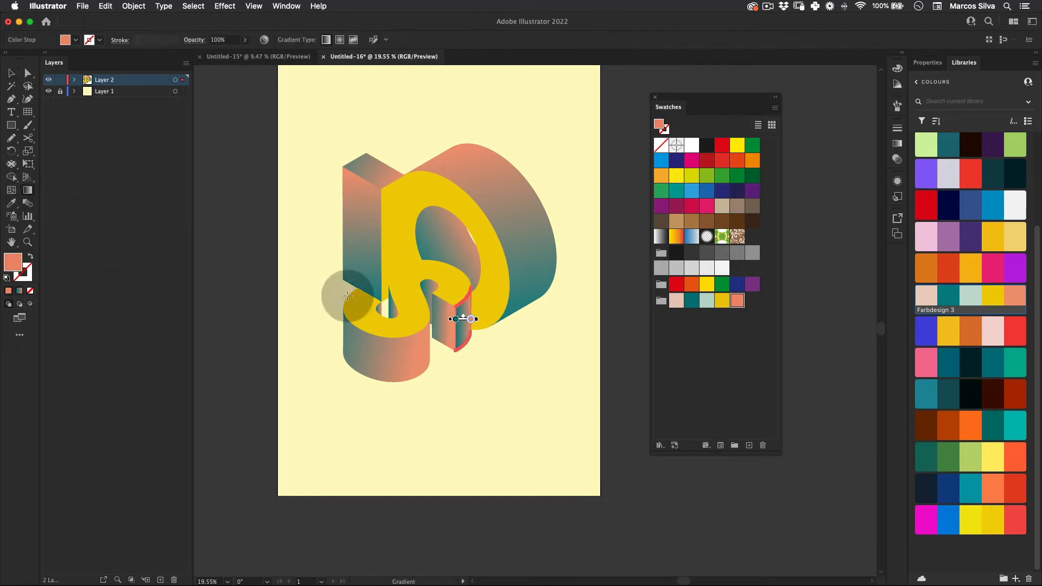
pyautogui.moveTo(453, 340)
pyautogui.mouseDown()
pyautogui.moveTo(493, 307)
pyautogui.moveTo(452, 341)
pyautogui.mouseUp()
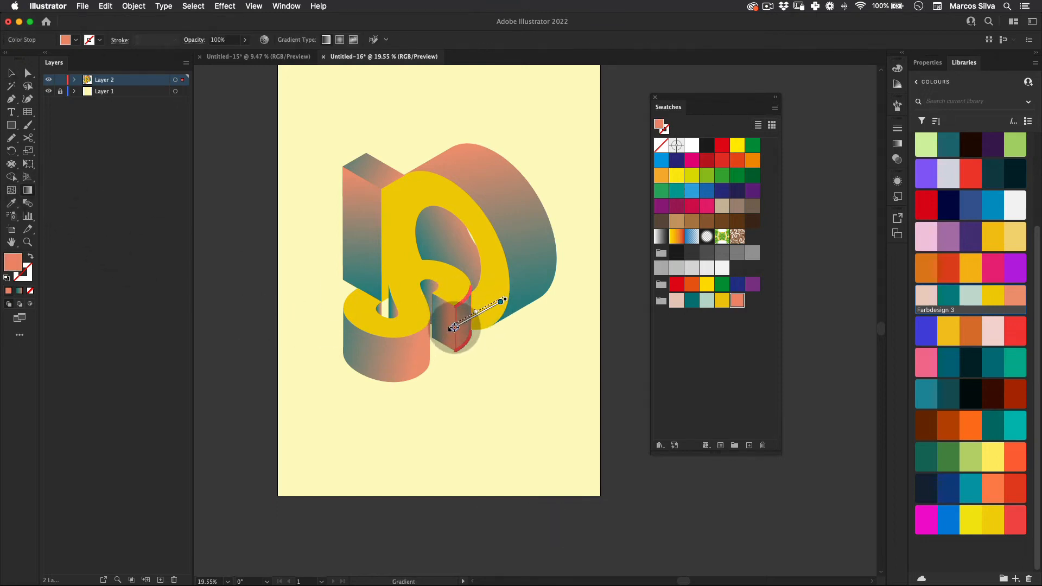
# Redraw the gradients on the S's small inner curve and narrow inner wall, running from teal below to coral above.
pyautogui.press('v')
pyautogui.click(429, 293)
pyautogui.click(27, 191)
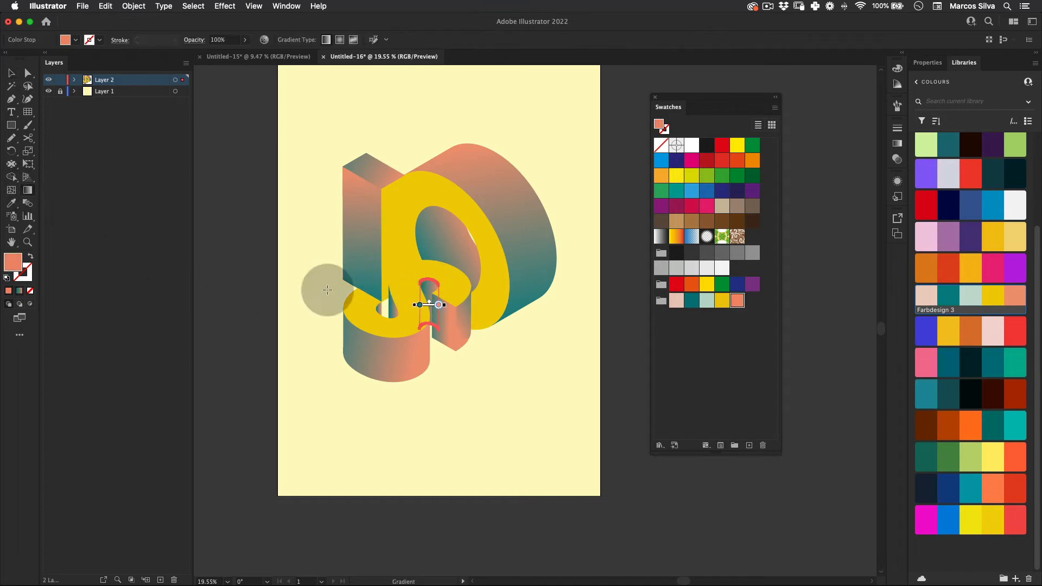
pyautogui.moveTo(437, 362); pyautogui.dragTo(438, 270)
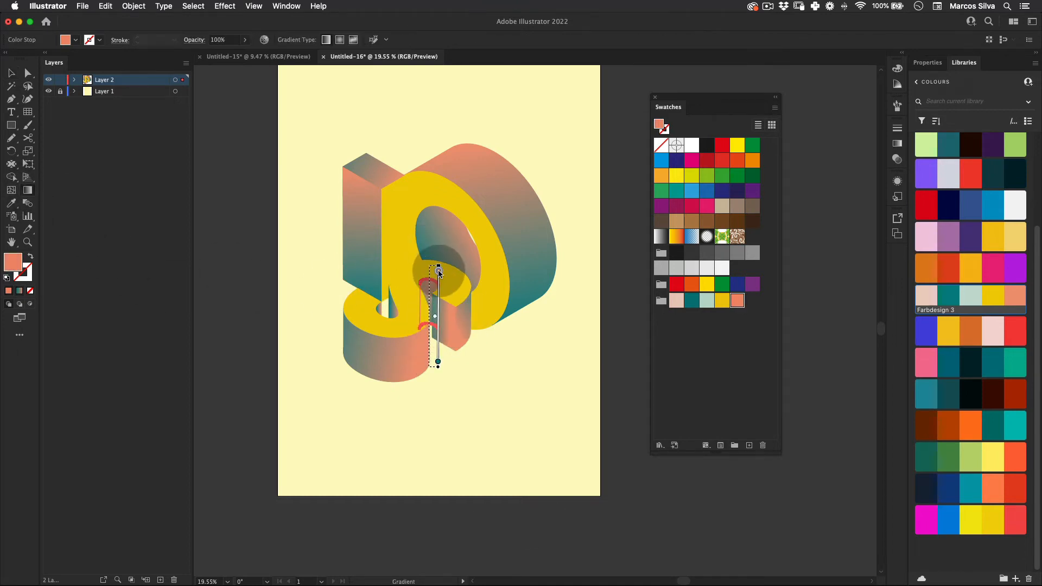
pyautogui.press('v')
pyautogui.click(392, 312)
pyautogui.click(28, 190)
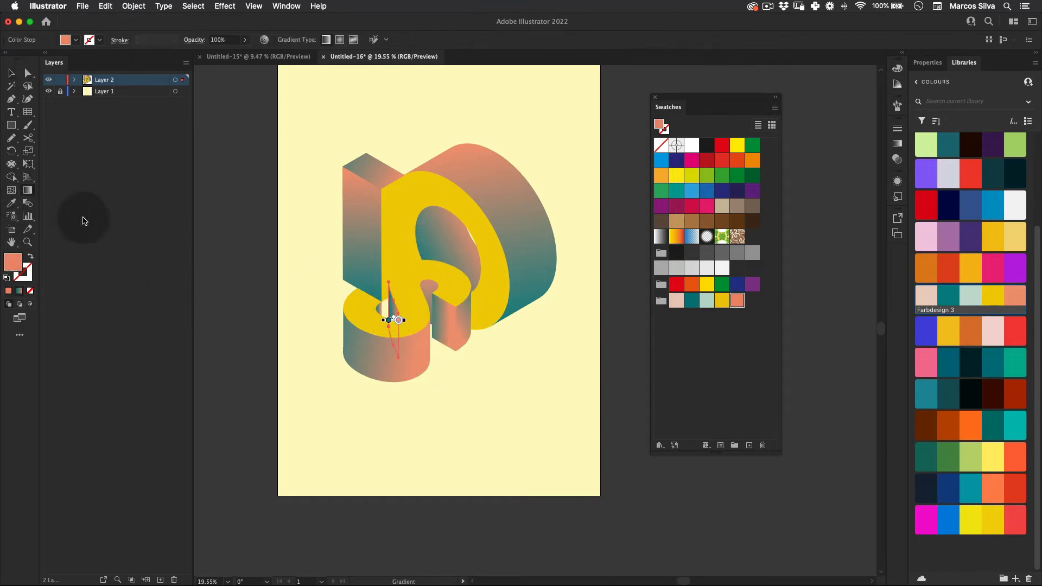
pyautogui.moveTo(434, 341); pyautogui.dragTo(375, 292)
pyautogui.press('v')
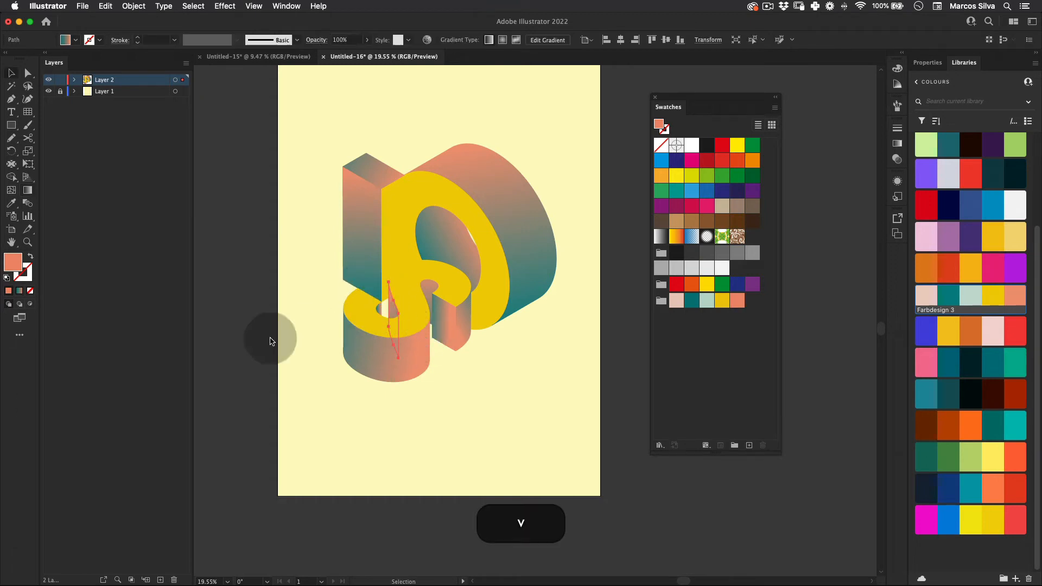
# Select all the letter faces, give them a black 000000 stroke and deselect them.
pyautogui.press('space')
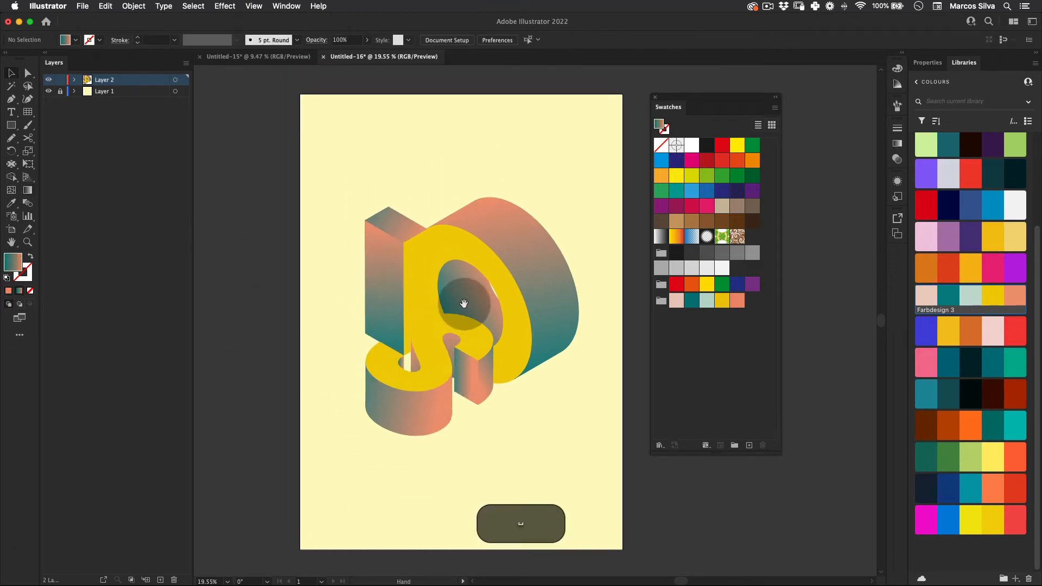
pyautogui.moveTo(465, 302); pyautogui.dragTo(500, 356)
pyautogui.press('space')
pyautogui.moveTo(308, 161); pyautogui.dragTo(296, 157)
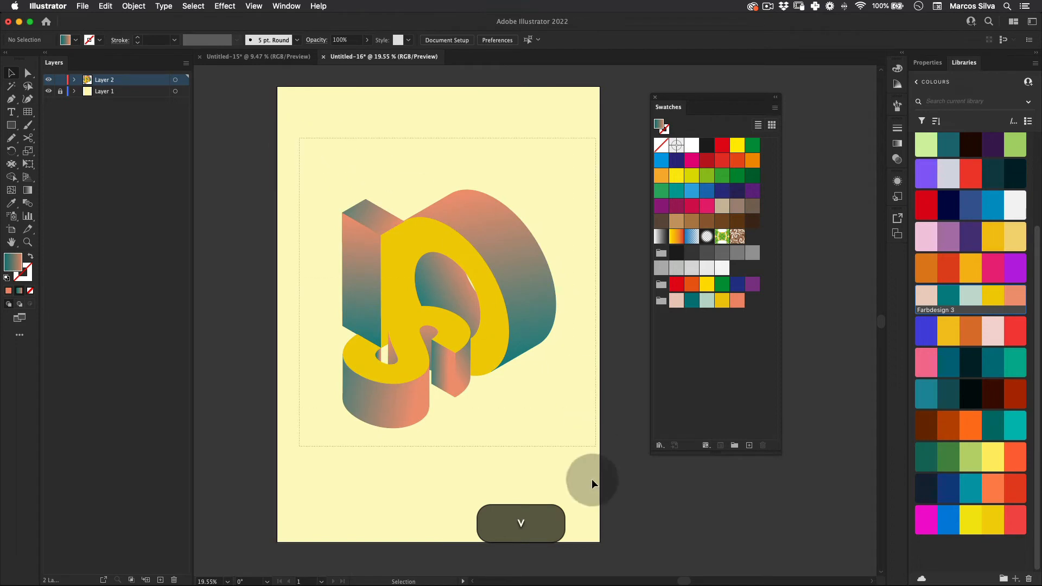
pyautogui.press('super+a')
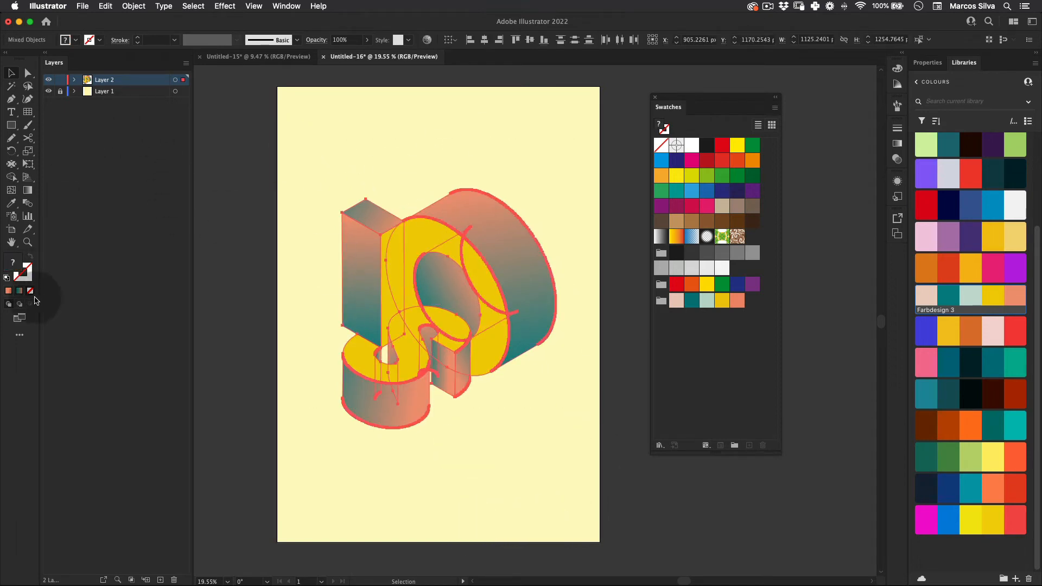
pyautogui.doubleClick(21, 271)
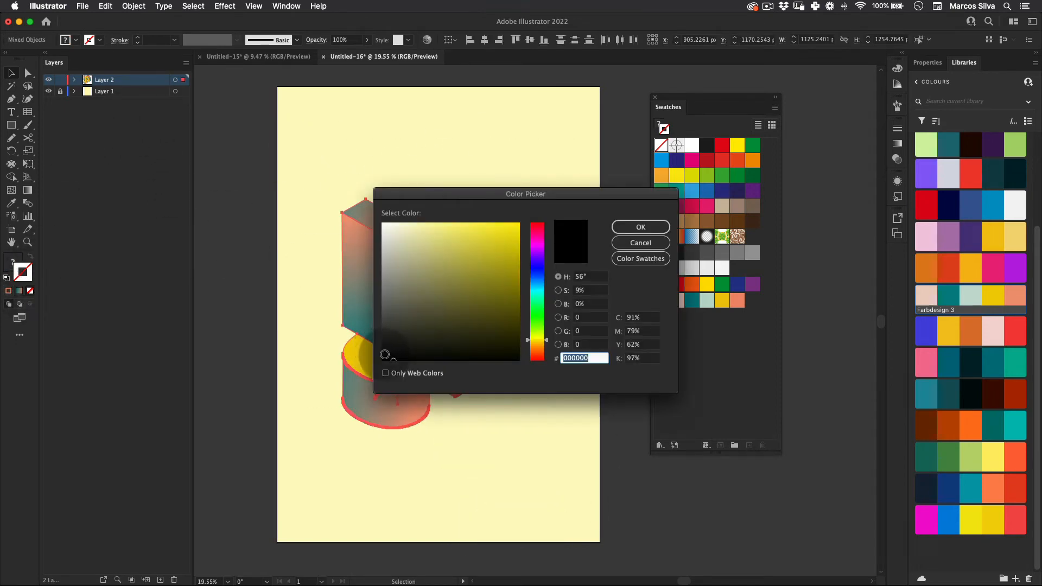
pyautogui.click(640, 227)
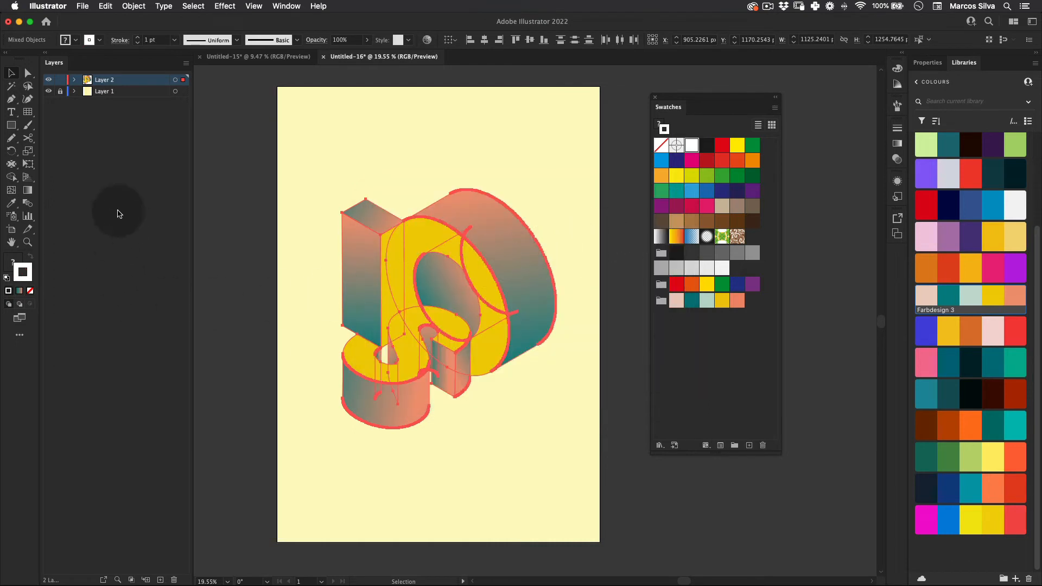
pyautogui.doubleClick(23, 275)
pyautogui.write('000000')
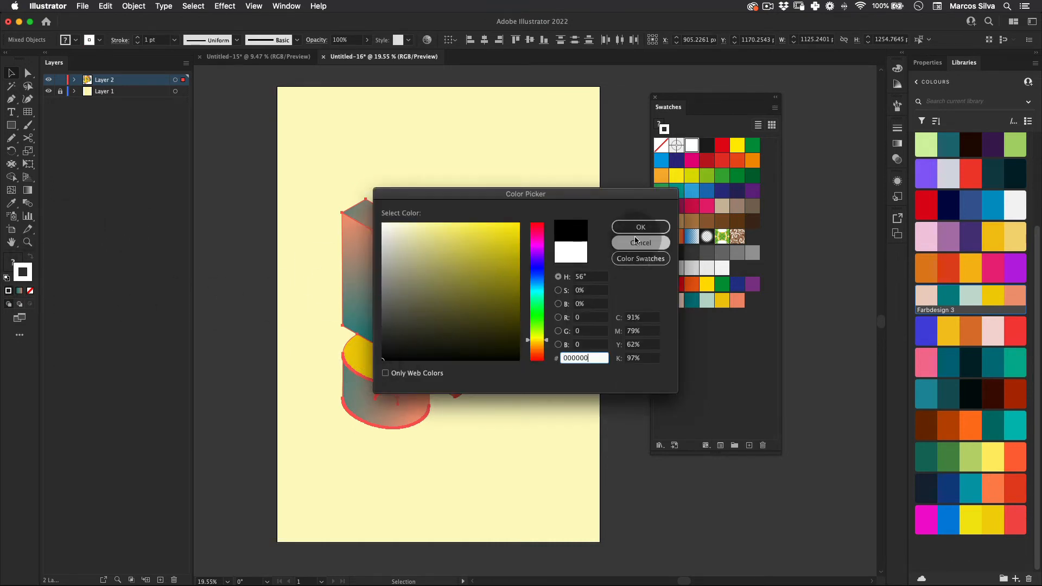
pyautogui.click(639, 227)
pyautogui.click(269, 315)
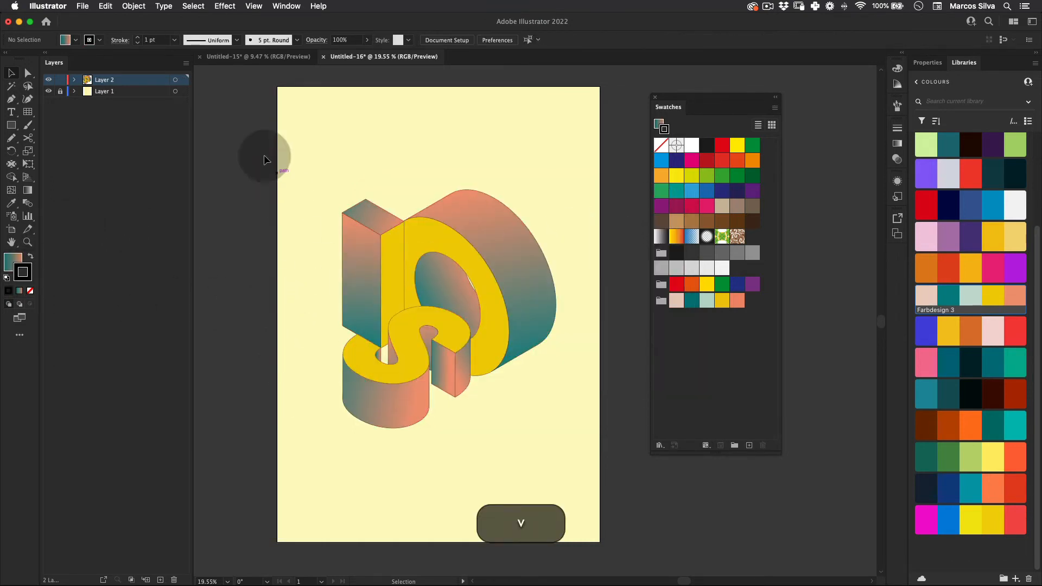
pyautogui.moveTo(264, 157); pyautogui.dragTo(568, 445)
pyautogui.press('Return')
pyautogui.click(385, 437)
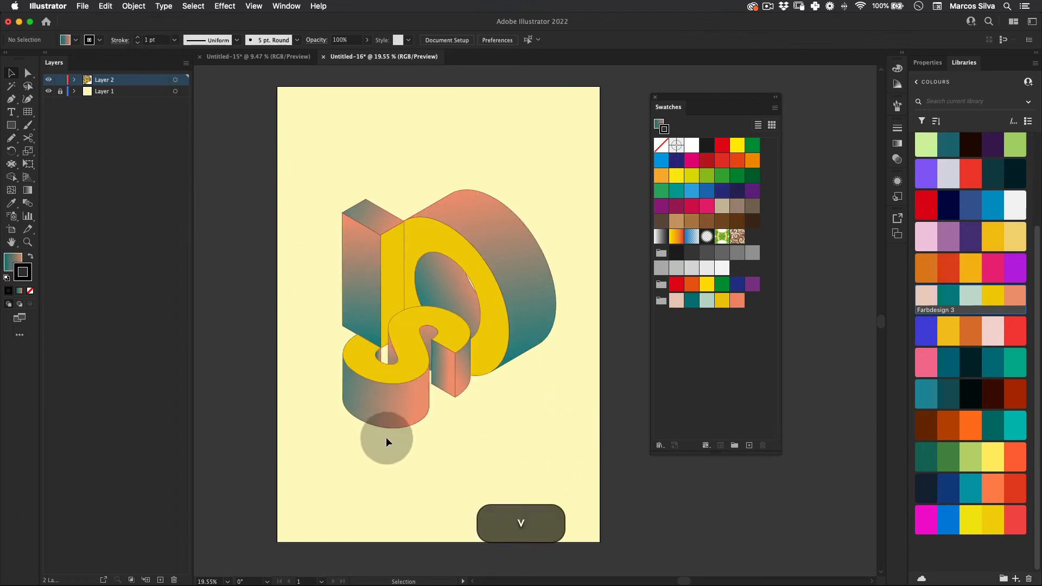
pyautogui.press('z')
pyautogui.click(507, 302)
pyautogui.press('v')
pyautogui.press('z')
pyautogui.moveTo(421, 166); pyautogui.dragTo(327, 184)
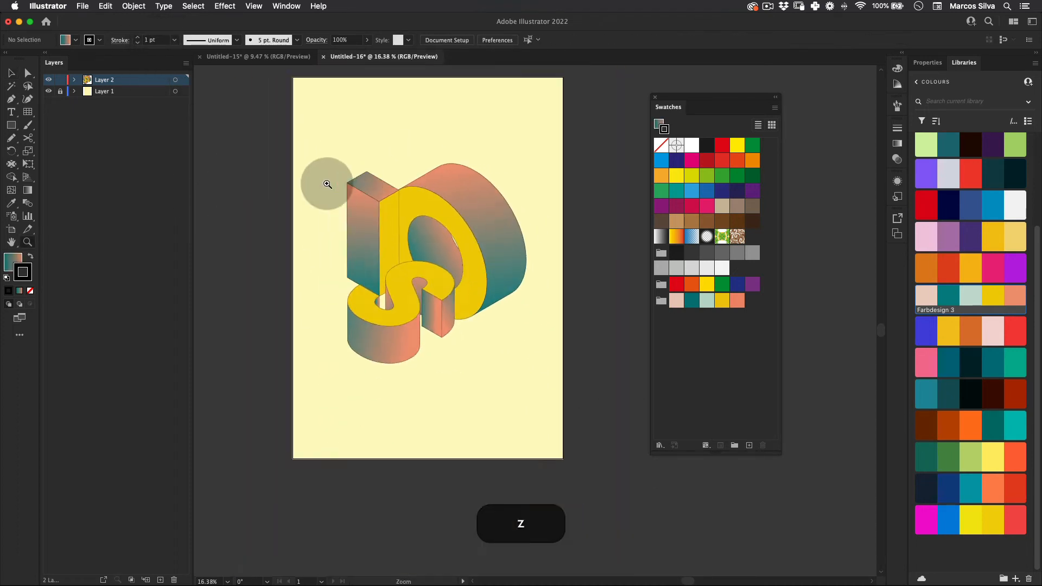
# Select all the letter faces and try a 2 pt stroke weight on them.
pyautogui.press('v')
pyautogui.moveTo(299, 129); pyautogui.dragTo(524, 397)
pyautogui.click(174, 40)
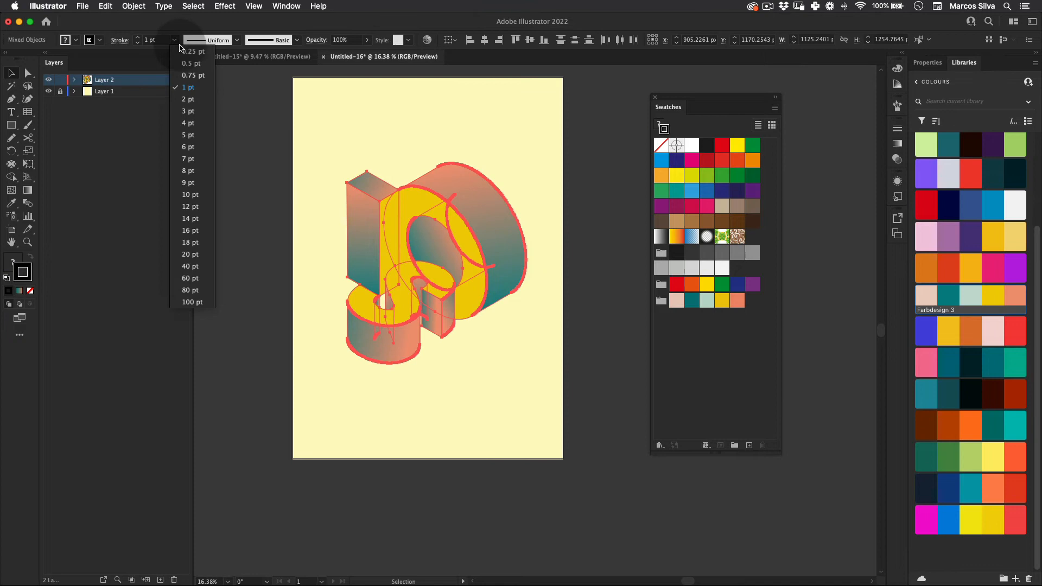
pyautogui.click(193, 101)
pyautogui.press('v')
pyautogui.click(411, 415)
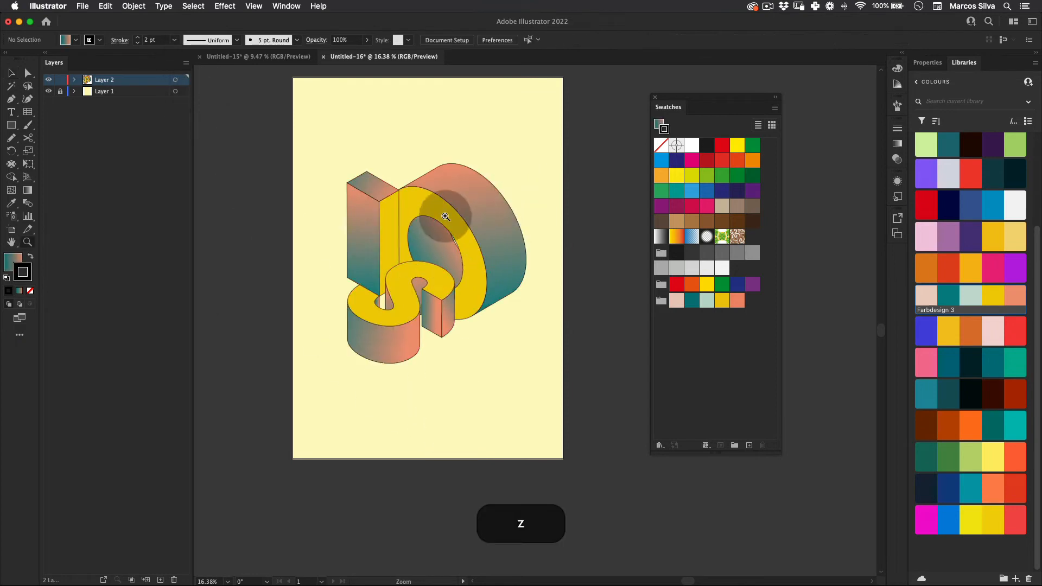
# Set the stroke weight of all letter faces to 1 pt and deselect them.
pyautogui.moveTo(445, 216); pyautogui.dragTo(563, 190)
pyautogui.moveTo(499, 237); pyautogui.dragTo(407, 217)
pyautogui.press('v')
pyautogui.moveTo(301, 117); pyautogui.dragTo(478, 358)
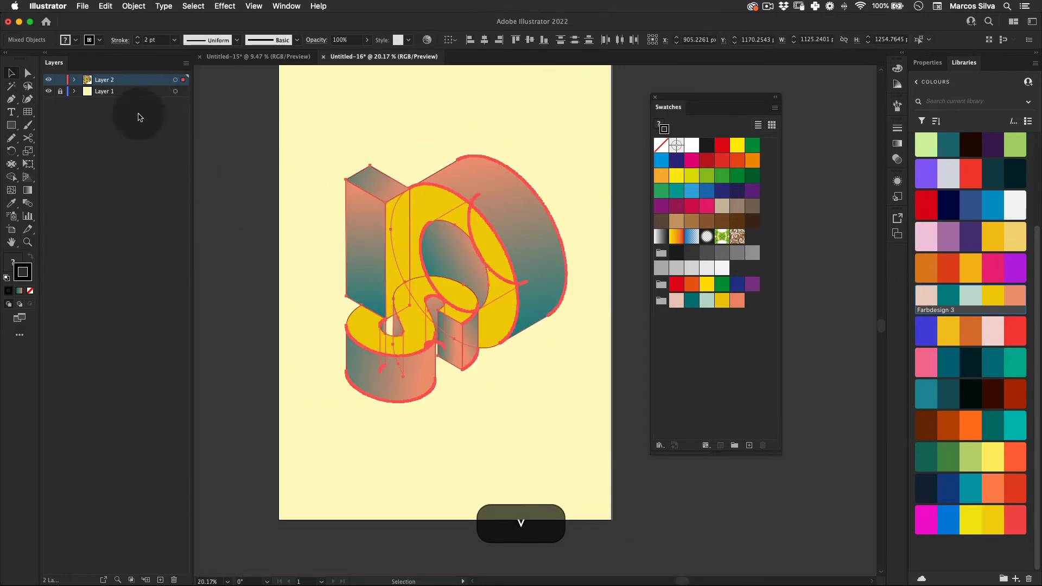
pyautogui.write('1')
pyautogui.press('Return')
pyautogui.press('super+shift+a')
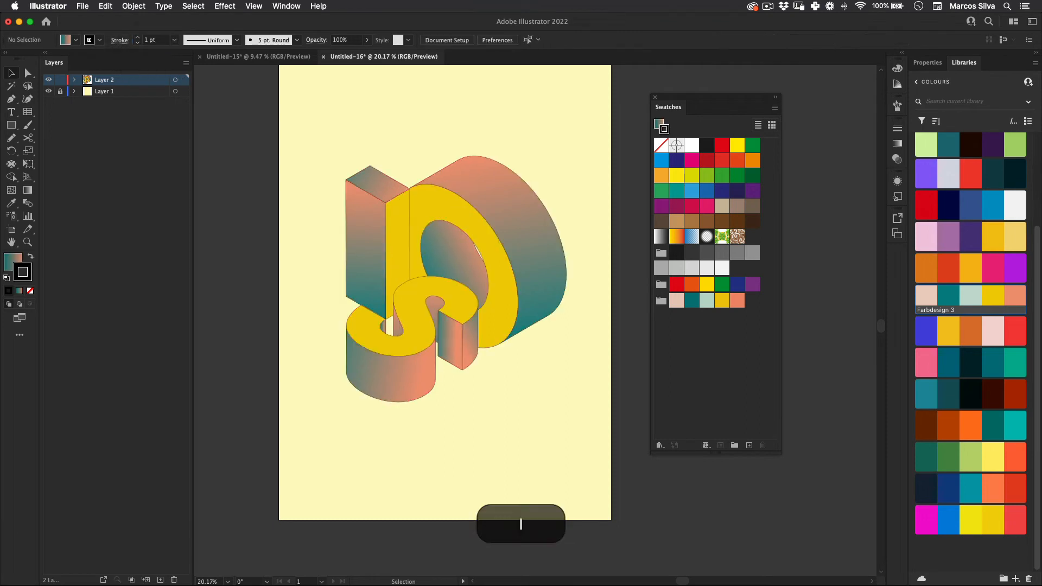
# Move the floating Swatches panel clear of the poster and frame the lettering at a closer view.
pyautogui.moveTo(451, 236); pyautogui.dragTo(489, 235)
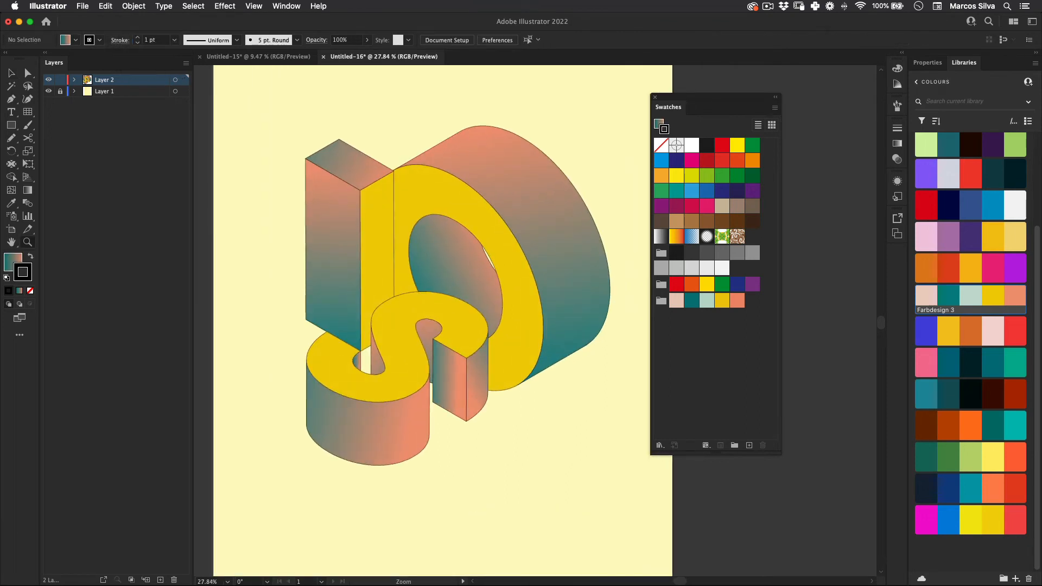
pyautogui.moveTo(716, 97); pyautogui.dragTo(786, 89)
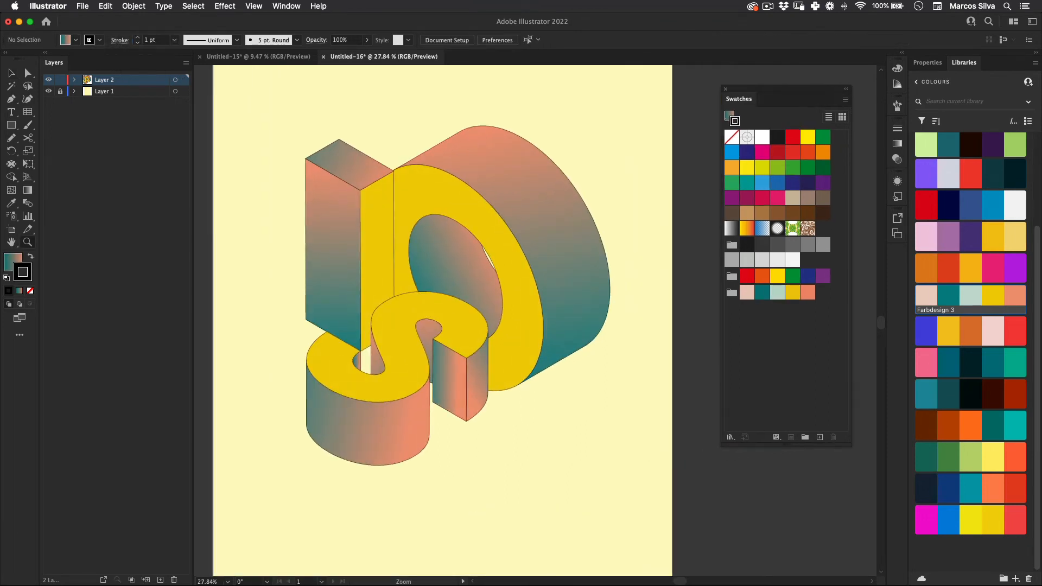
pyautogui.press('z')
pyautogui.moveTo(504, 258)
pyautogui.mouseDown()
pyautogui.moveTo(485, 258)
pyautogui.moveTo(518, 268)
pyautogui.mouseUp()
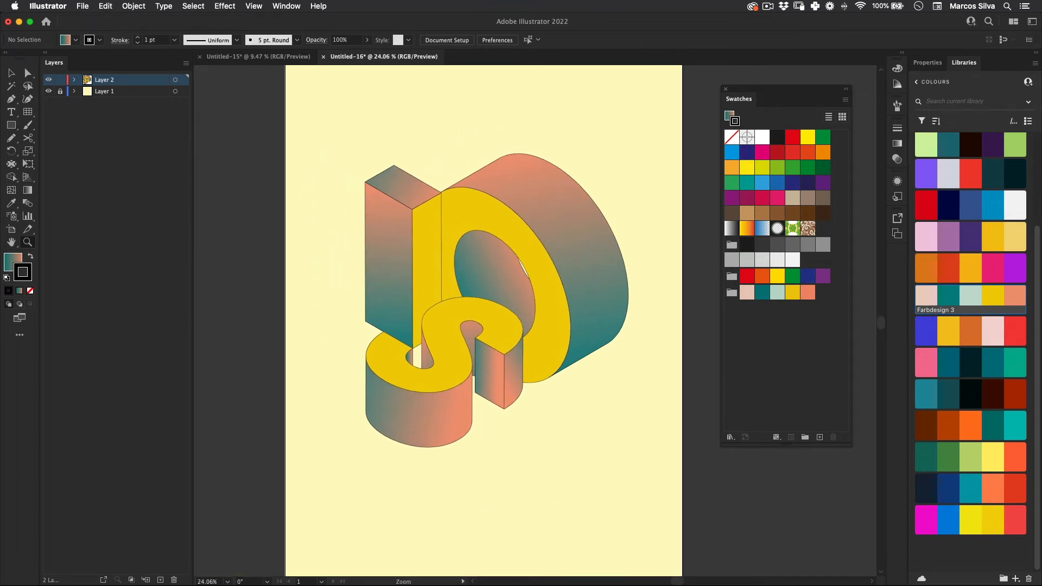
# Draw a small circle about 125 px wide at the foot of the S's right end and rotate it so coral faces up.
pyautogui.click(11, 124)
pyautogui.click(62, 151)
pyautogui.moveTo(506, 402); pyautogui.dragTo(506, 403)
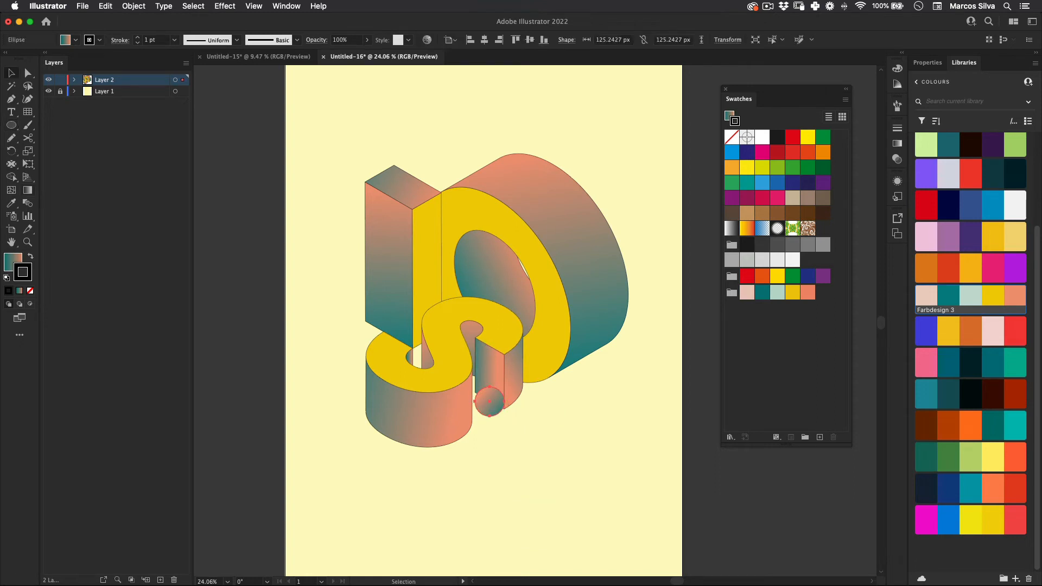
pyautogui.press('e')
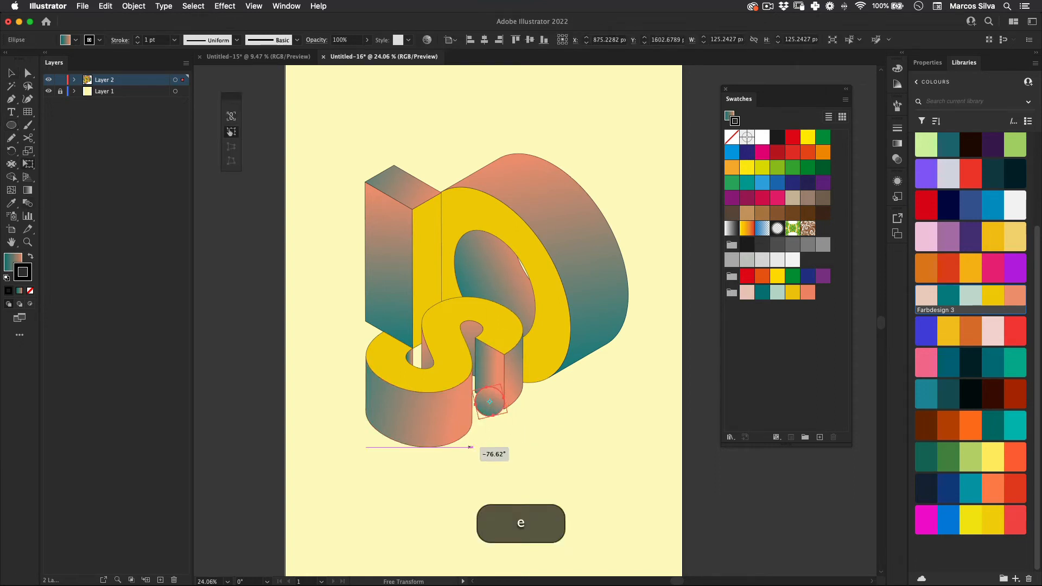
pyautogui.moveTo(470, 447); pyautogui.dragTo(470, 447)
pyautogui.press('v')
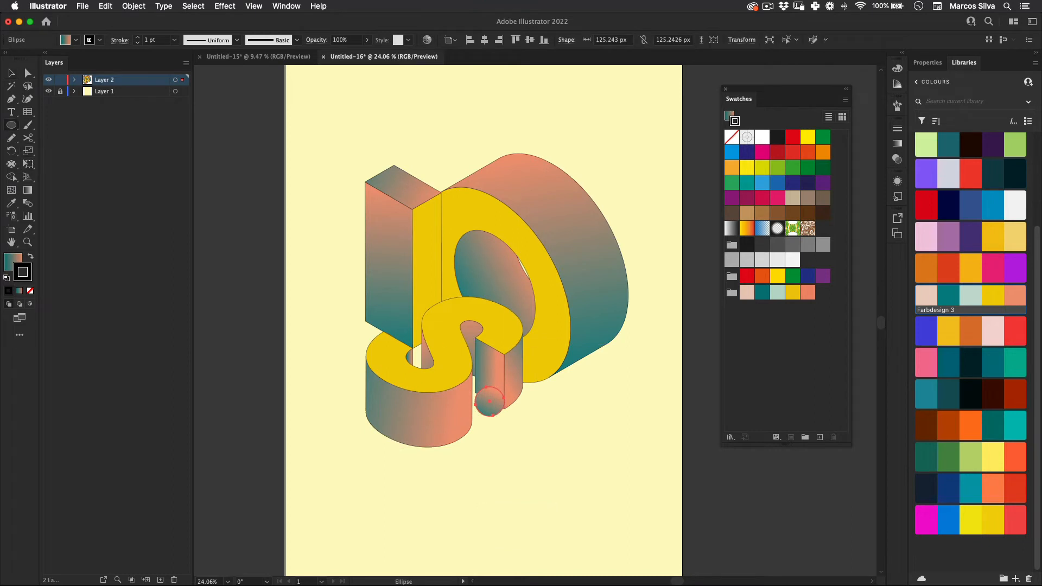
# Draw a circle about 296 px wide over the O's lower right edge, with its gradient rotated coral side up, and adjust its position.
pyautogui.moveTo(608, 351); pyautogui.dragTo(645, 310)
pyautogui.press('e')
pyautogui.moveTo(623, 343); pyautogui.dragTo(626, 338)
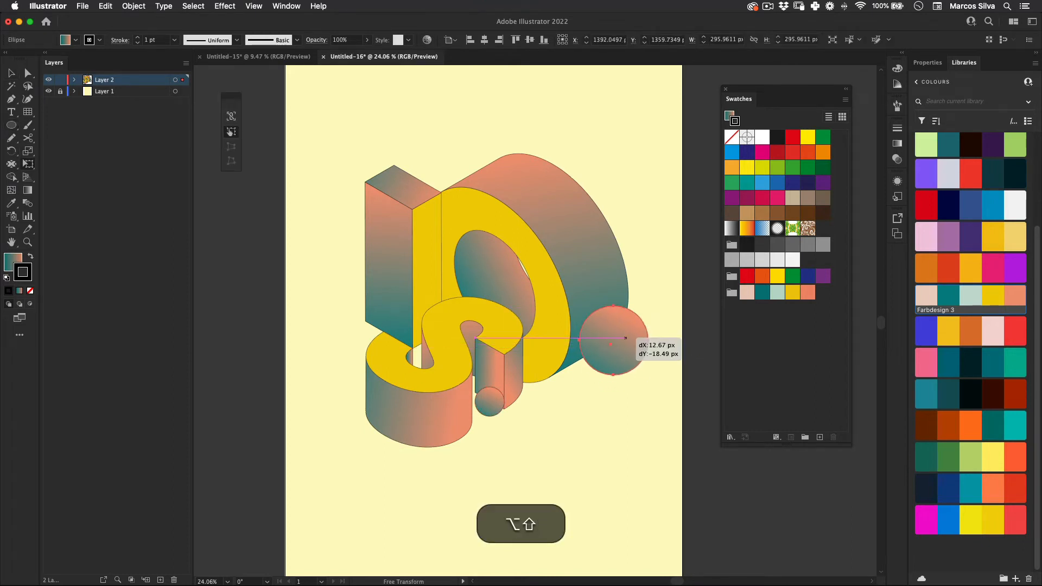
# Draw a circle about 241 px wide left of the S, send it to the back and position it partly behind the letter.
pyautogui.press('l')
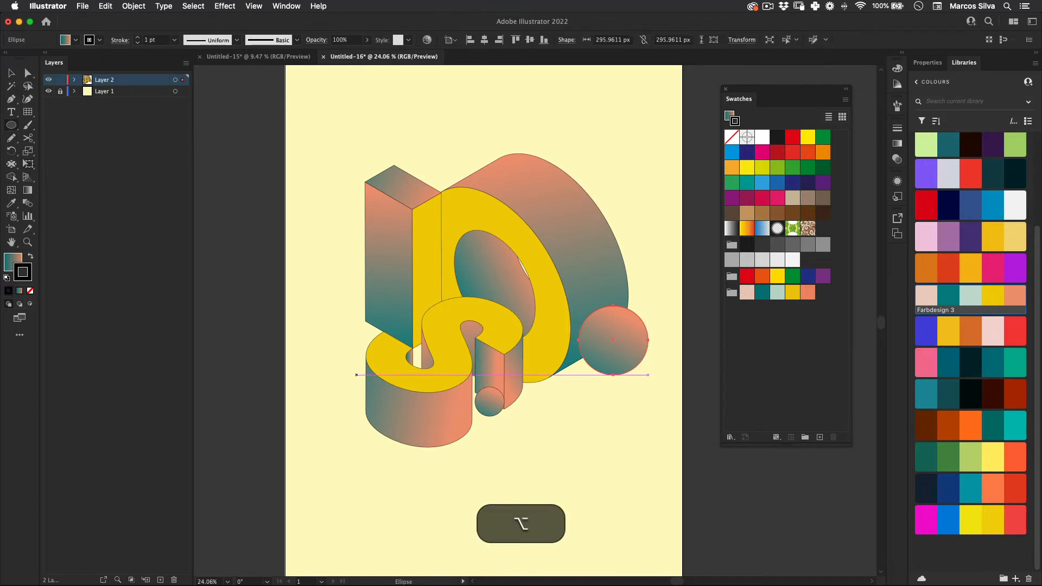
pyautogui.moveTo(352, 373); pyautogui.dragTo(387, 353)
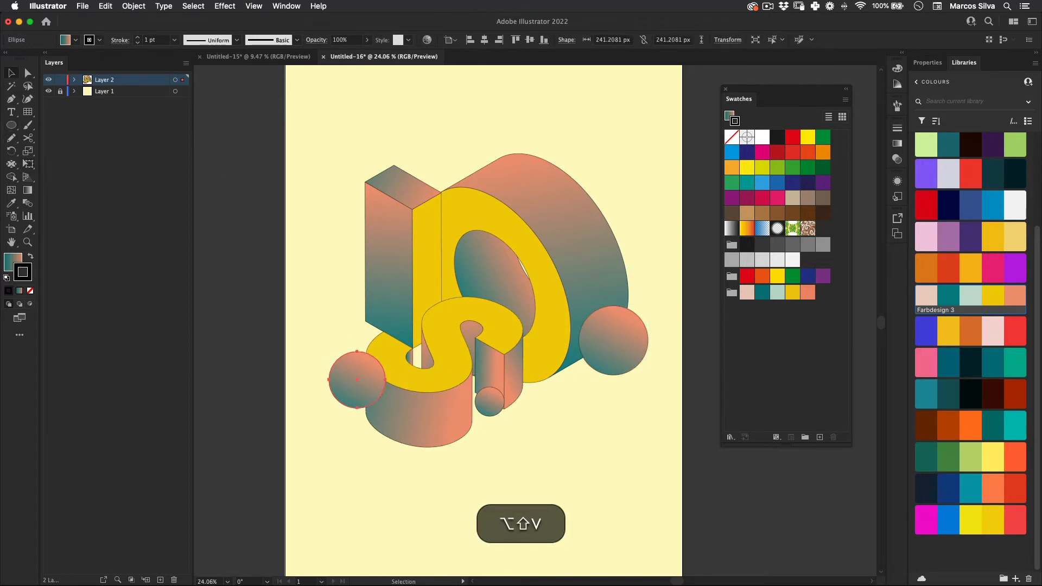
pyautogui.rightClick(349, 344)
pyautogui.moveTo(401, 533)
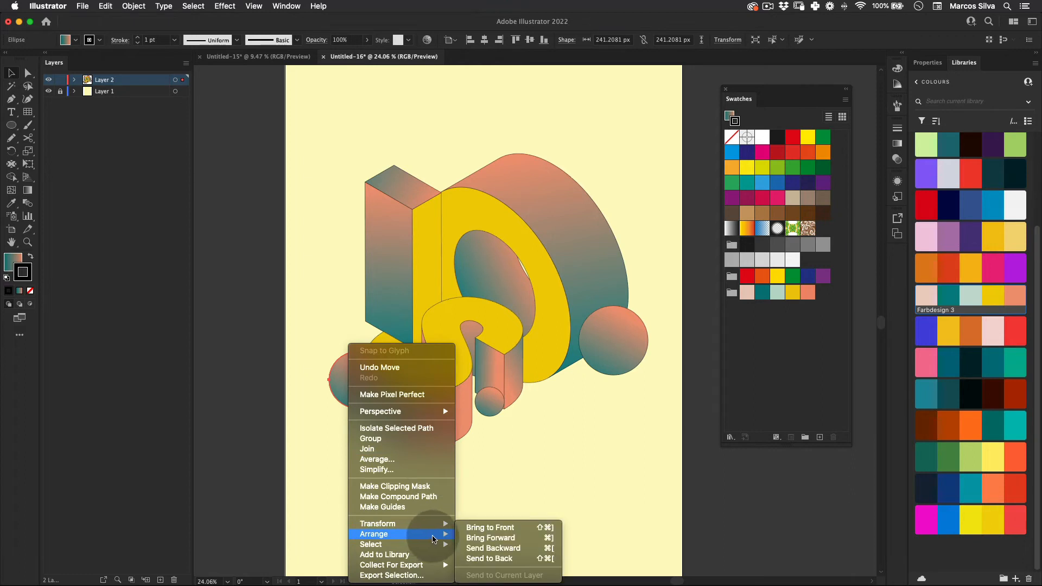
pyautogui.click(502, 559)
pyautogui.press('v')
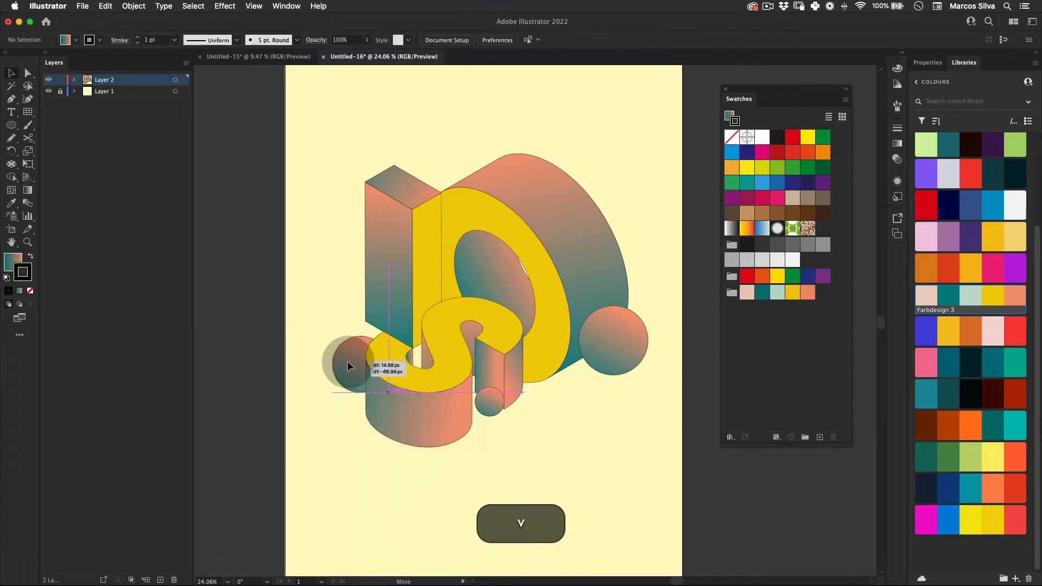
pyautogui.moveTo(347, 360); pyautogui.dragTo(348, 361)
pyautogui.press('v')
# Draw a circle about 170 px wide on the top face of the I and rotate it so coral faces up.
pyautogui.click(11, 125)
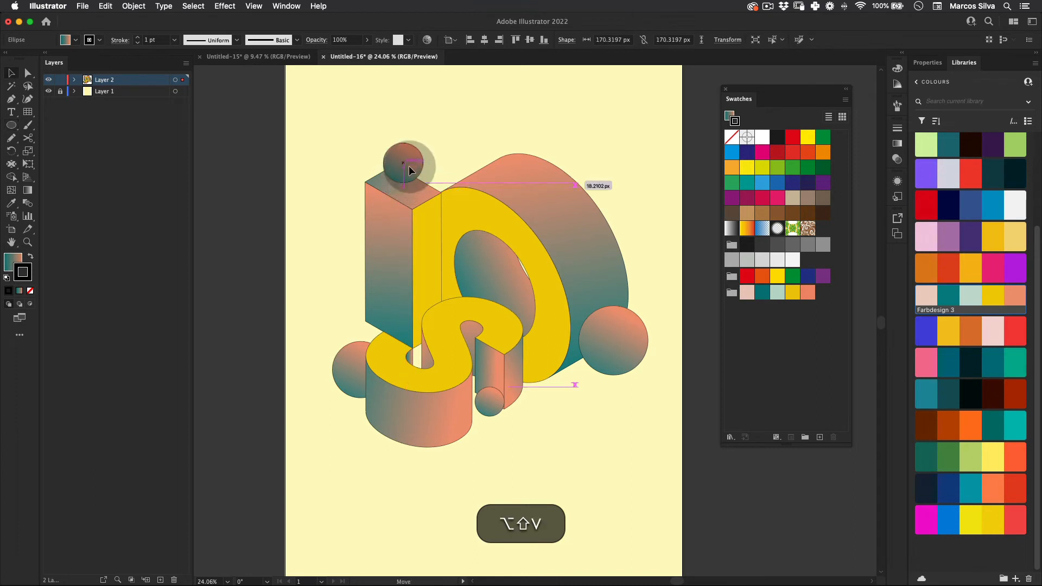
pyautogui.moveTo(409, 173); pyautogui.dragTo(434, 163)
pyautogui.press('e')
pyautogui.press('v')
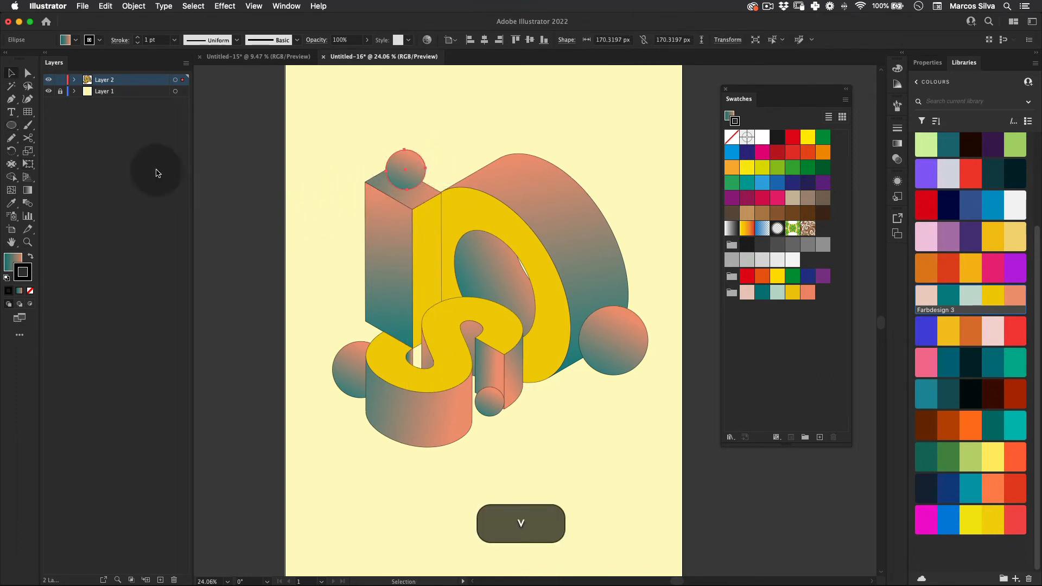
# Draw a large gradient circle over the O's opening, larger than the other spheres.
pyautogui.click(11, 125)
pyautogui.moveTo(475, 296)
pyautogui.mouseDown()
pyautogui.moveTo(564, 274)
pyautogui.moveTo(504, 285)
pyautogui.moveTo(558, 229)
pyautogui.moveTo(372, 293)
pyautogui.moveTo(421, 299)
pyautogui.mouseUp()
pyautogui.press('v')
pyautogui.click(631, 190)
pyautogui.press('z')
pyautogui.press('v')
pyautogui.press('z')
pyautogui.press('space')
pyautogui.moveTo(421, 299); pyautogui.dragTo(326, 210)
pyautogui.press('z')
pyautogui.moveTo(450, 194); pyautogui.dragTo(477, 146)
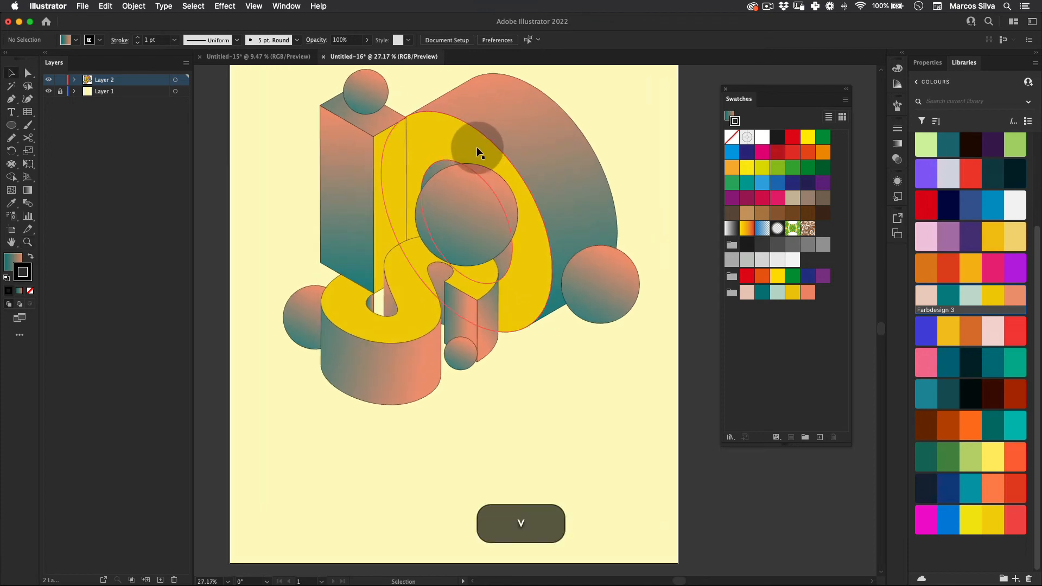
# Isolate the group holding the O's yellow face, copy the ring shape and exit isolation mode.
pyautogui.press('v')
pyautogui.click(507, 152)
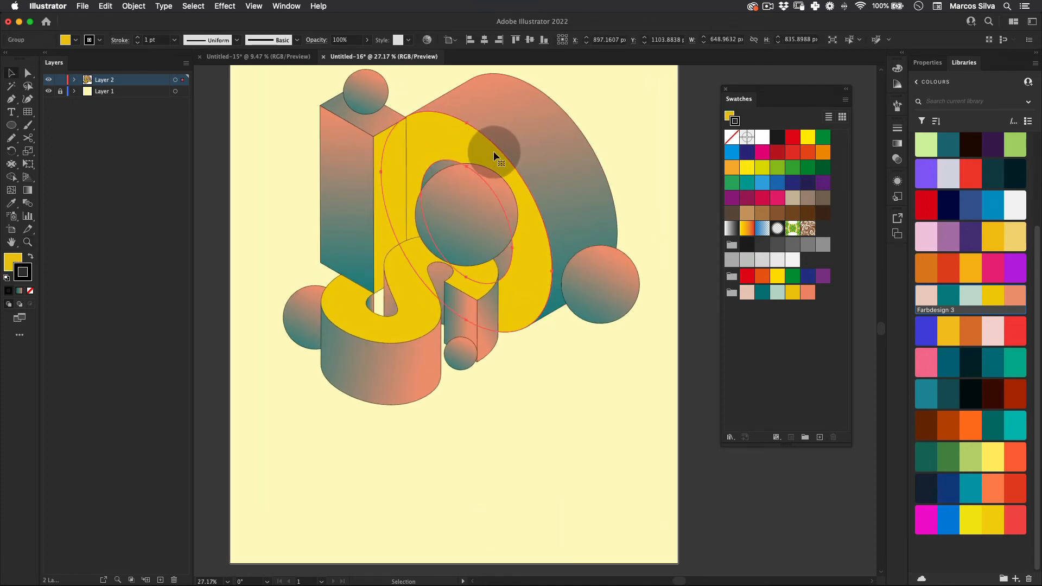
pyautogui.doubleClick(489, 152)
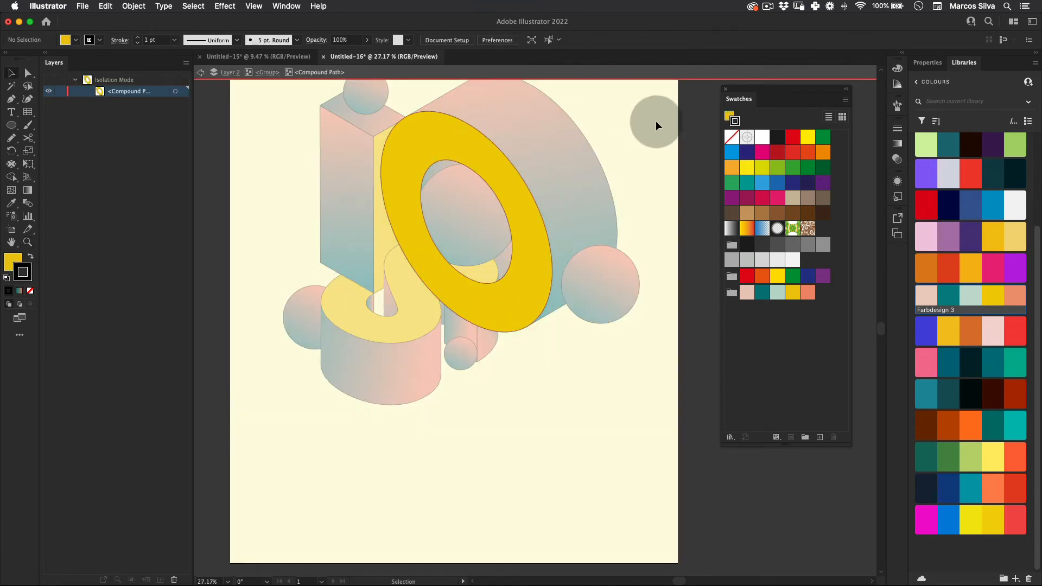
pyautogui.doubleClick(611, 107)
pyautogui.doubleClick(470, 132)
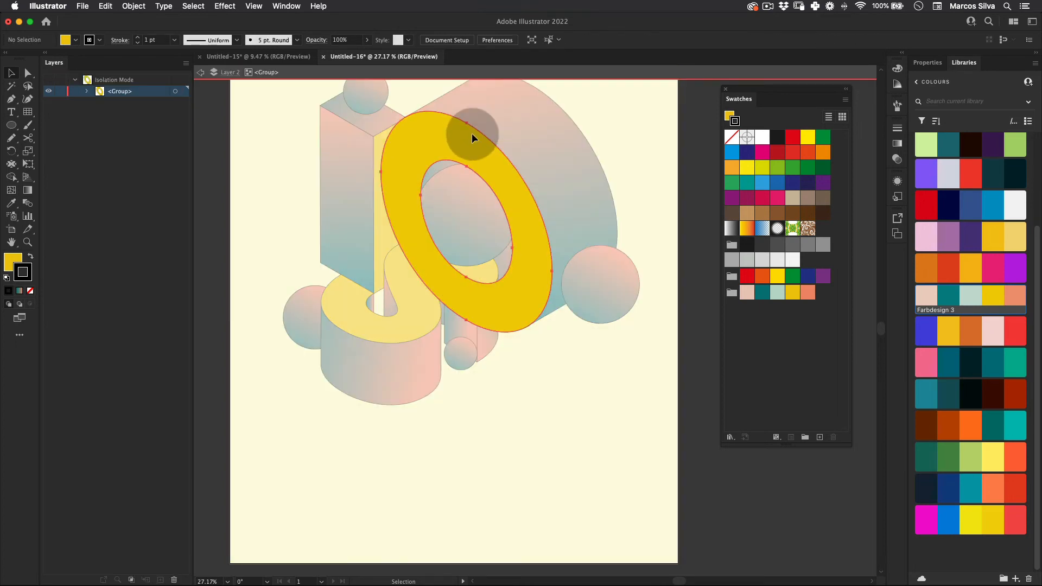
pyautogui.press('super+c')
pyautogui.doubleClick(623, 103)
pyautogui.doubleClick(623, 103)
# Paste the copied ring below the lettering and delete its outer contour, keeping only the inner ellipse.
pyautogui.scroll(-5, 623, 103)
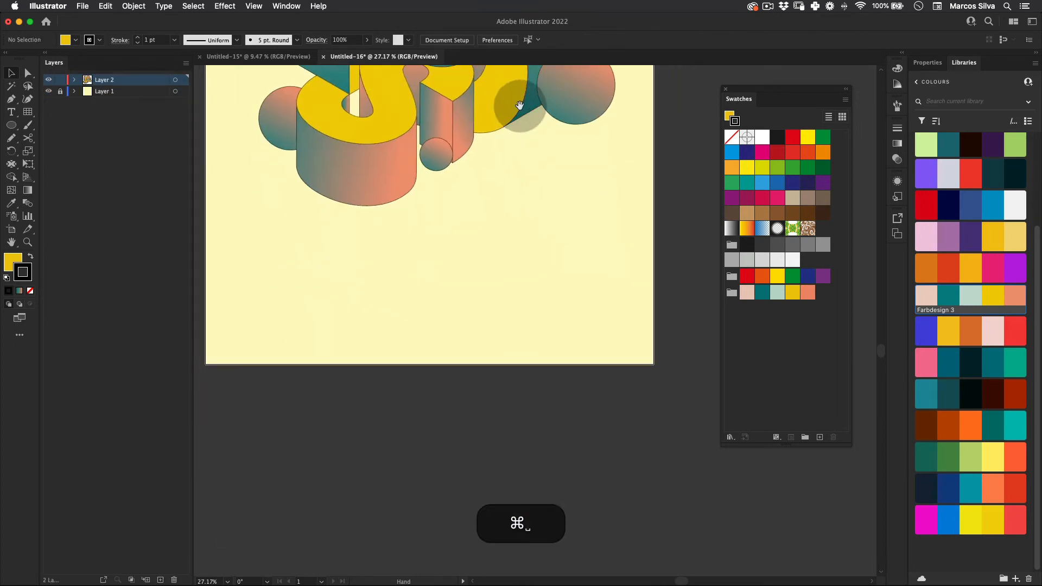
pyautogui.press('super+v')
pyautogui.scroll(1, 523, 221)
pyautogui.press('a')
pyautogui.click(506, 253)
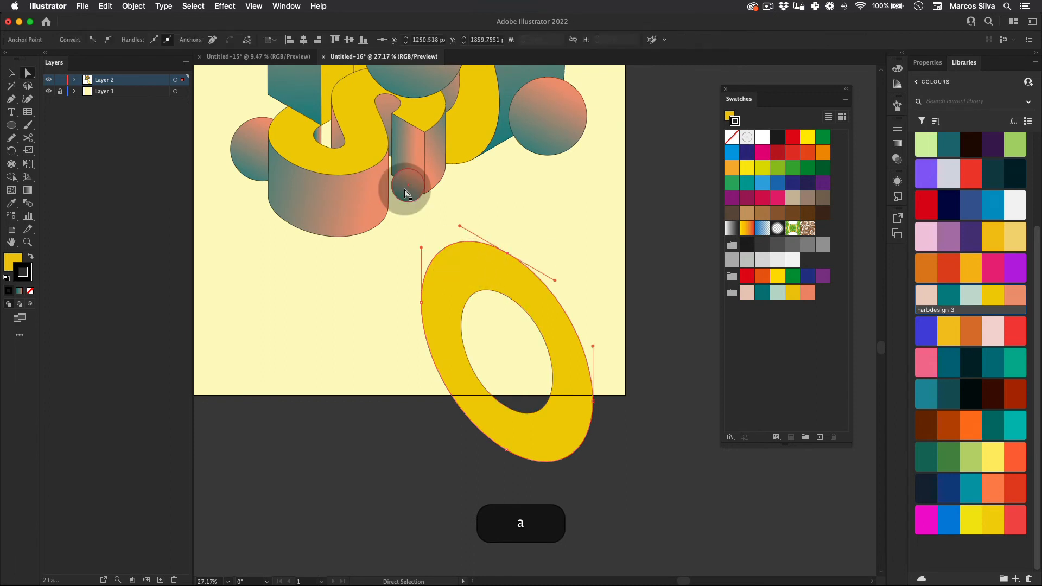
pyautogui.press('BackSpace')
pyautogui.press('BackSpace')
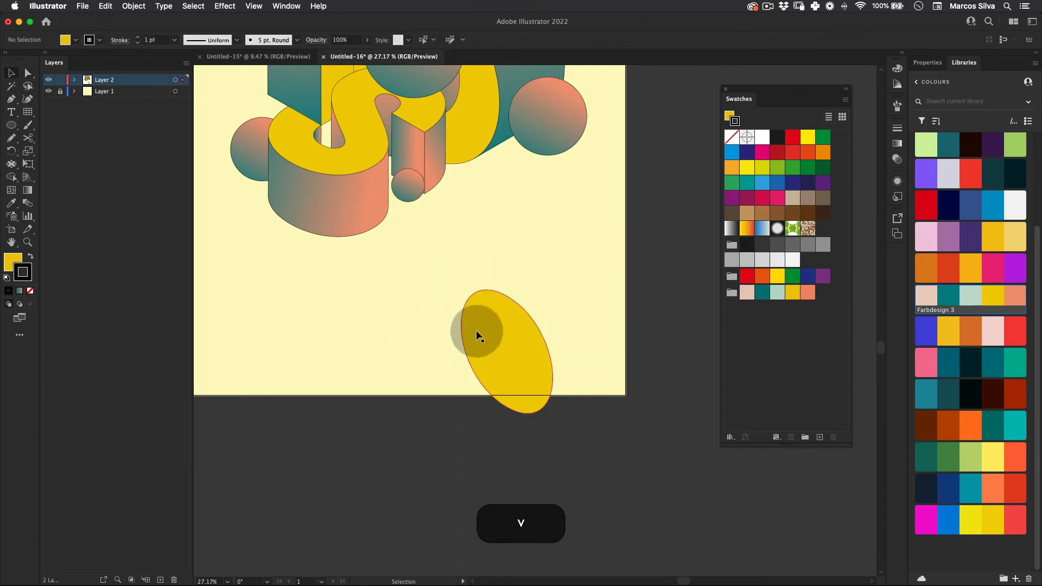
# Move the yellow ellipse onto the O's opening so it matches the opening's edge.
pyautogui.scroll(5, 539, 495)
pyautogui.moveTo(539, 496); pyautogui.dragTo(458, 207)
pyautogui.press('z')
pyautogui.click(444, 206)
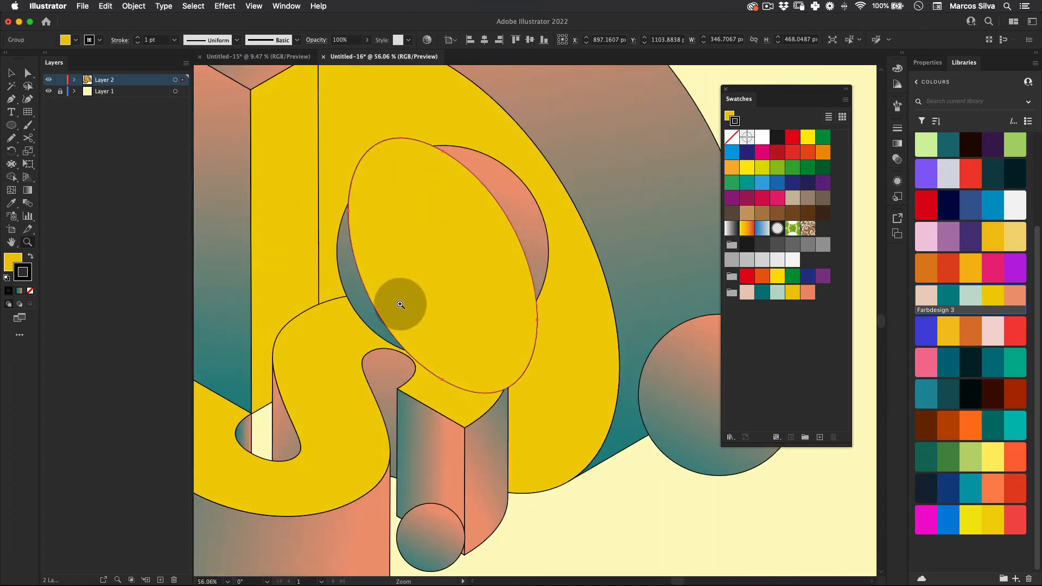
# Reshape the ellipse by adding anchor points on its left side and pulling them outward past the large sphere's left edge.
pyautogui.press('a')
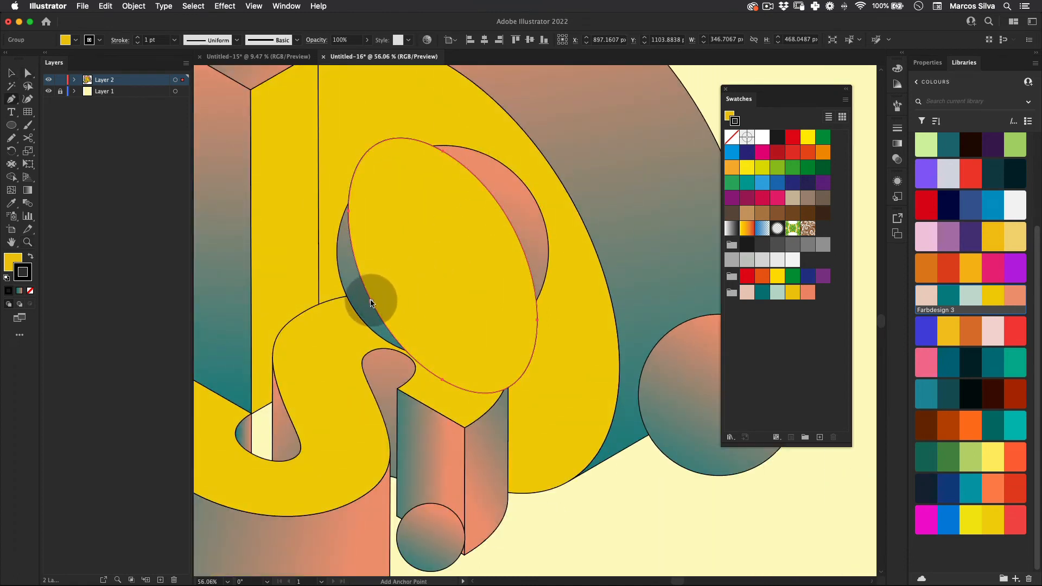
pyautogui.press('a')
pyautogui.click(373, 303)
pyautogui.moveTo(333, 319); pyautogui.dragTo(322, 326)
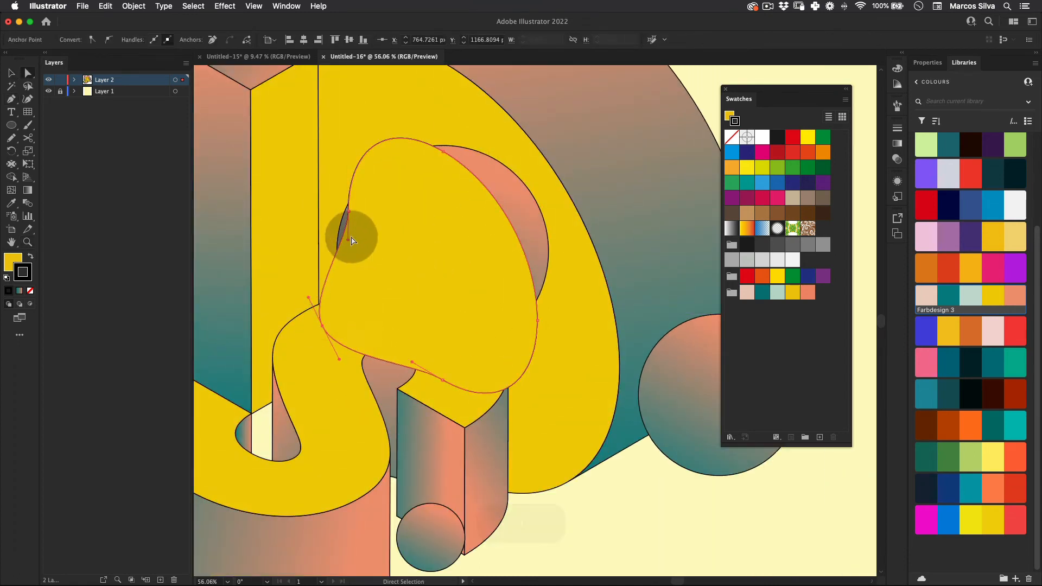
pyautogui.press('alt')
pyautogui.press('p')
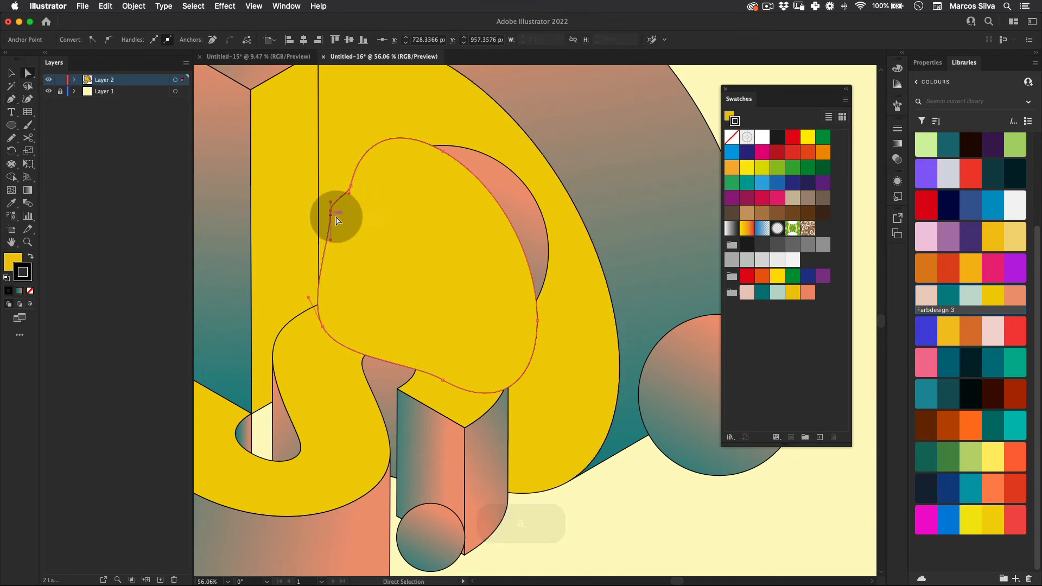
# Make a clipping mask from the reshaped ellipse and the large sphere, and deselect the result.
pyautogui.press('z')
pyautogui.moveTo(332, 215); pyautogui.dragTo(465, 348)
pyautogui.hotkey('shift', 'v')
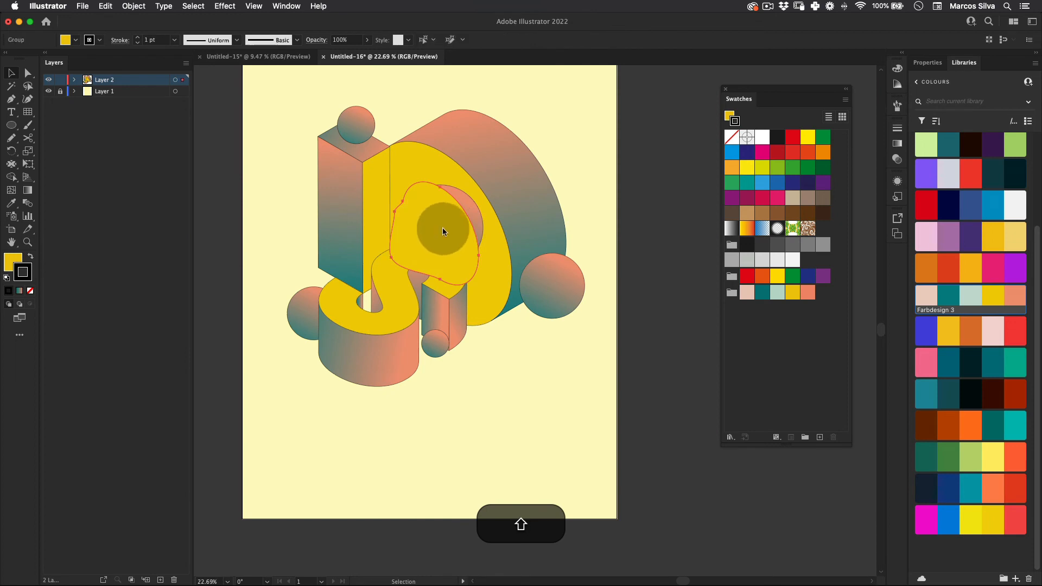
pyautogui.keyDown('shift'); pyautogui.click(443, 232); pyautogui.keyUp('shift')
pyautogui.rightClick(460, 199)
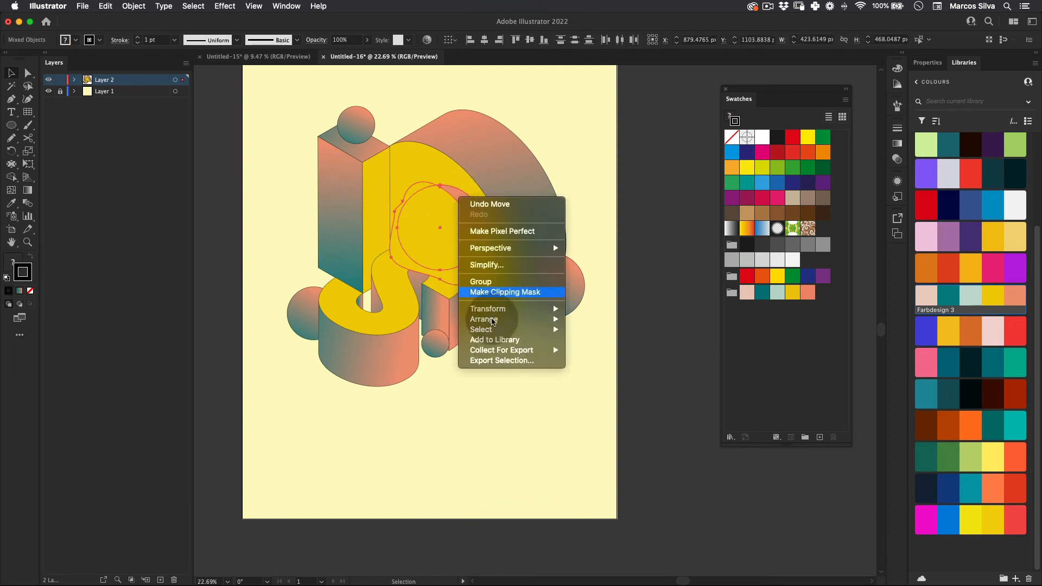
pyautogui.click(505, 292)
pyautogui.press('v')
pyautogui.click(462, 406)
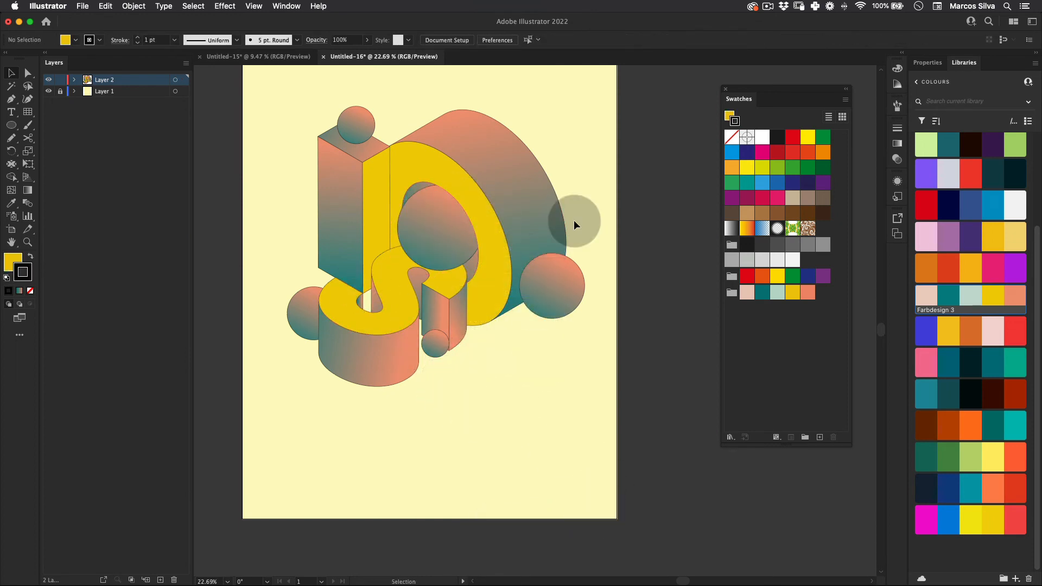
# Examine the clipped sphere's outline along the upper right edge of the O's opening at close range, then in the whole lettering.
pyautogui.press('z')
pyautogui.click(495, 191)
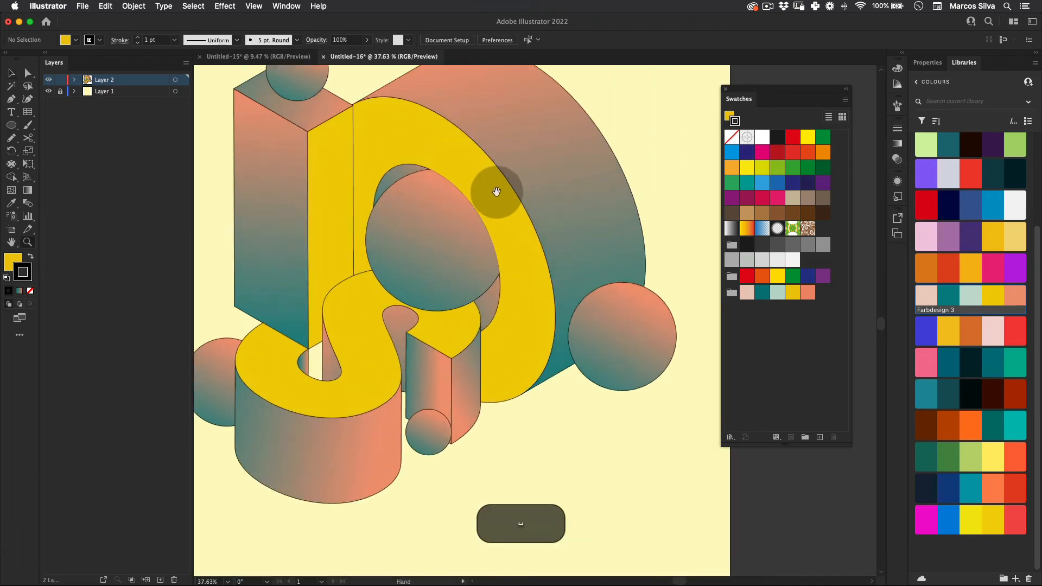
pyautogui.click(558, 208)
pyautogui.click(461, 228)
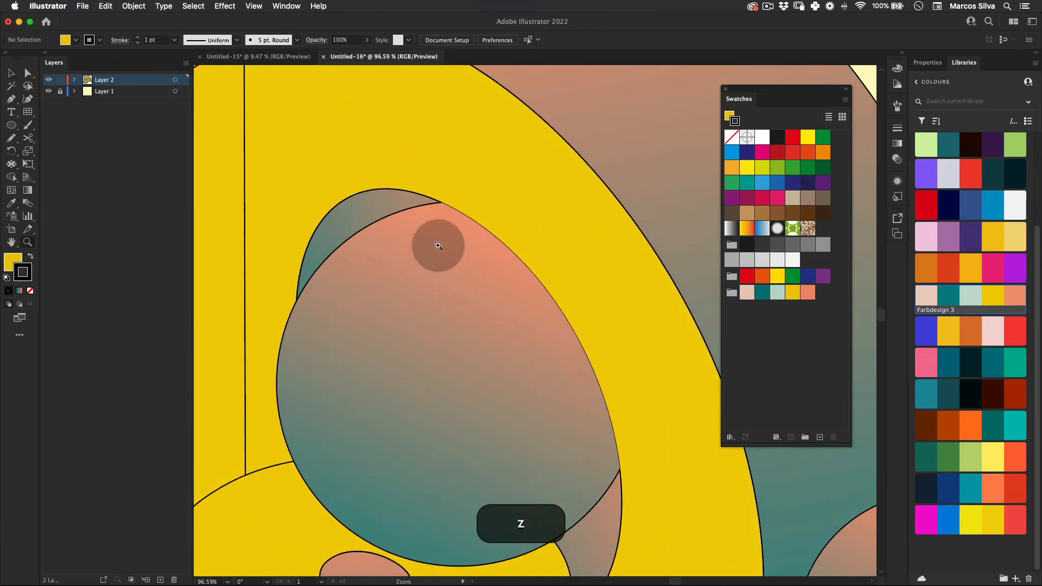
pyautogui.click(444, 246)
pyautogui.press('v')
pyautogui.click(308, 213)
pyautogui.click(30, 134)
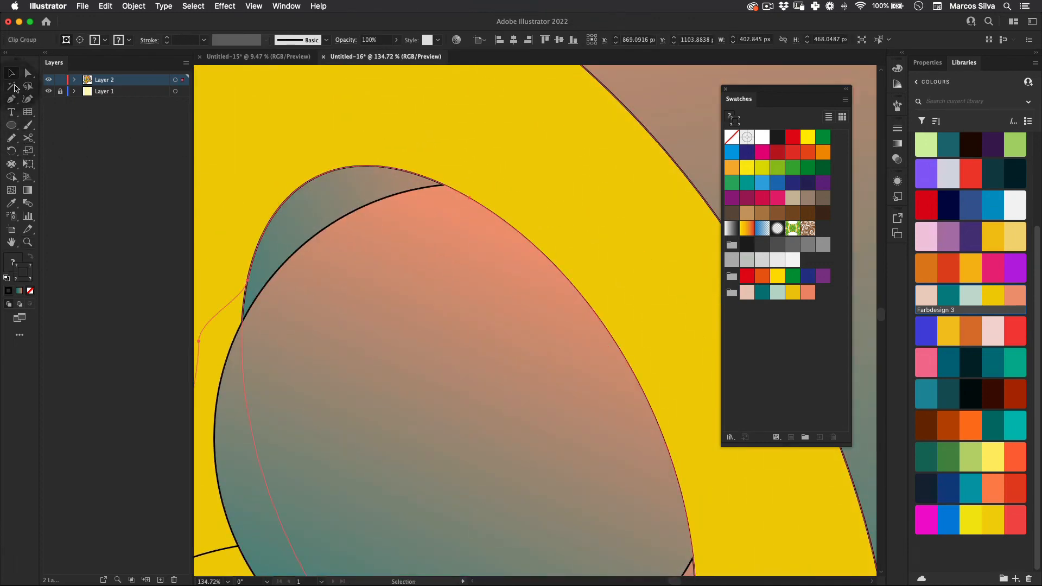
pyautogui.click(448, 235)
pyautogui.press('z')
pyautogui.press('super+0')
pyautogui.press('space')
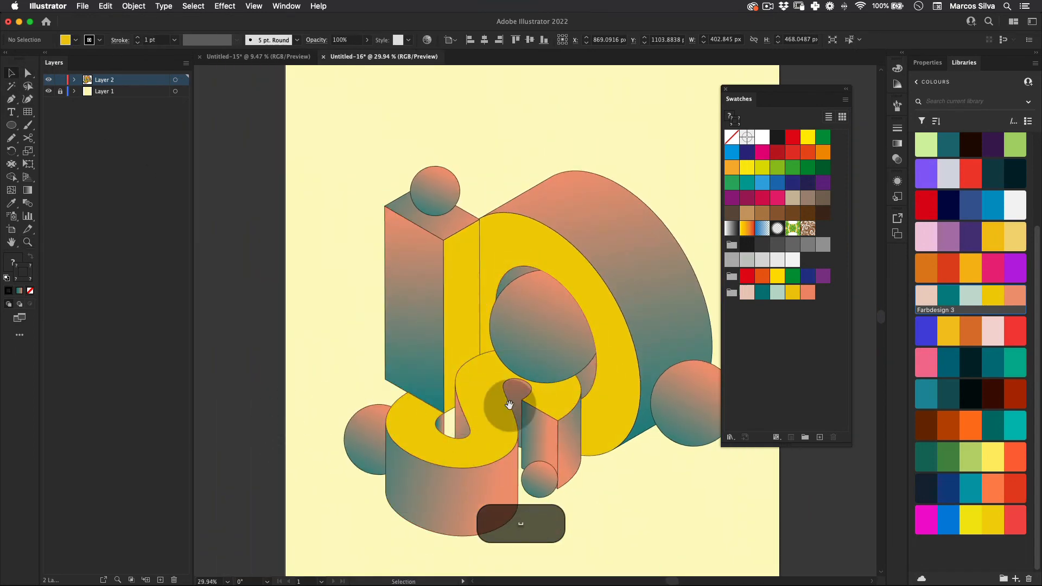
pyautogui.click(592, 278)
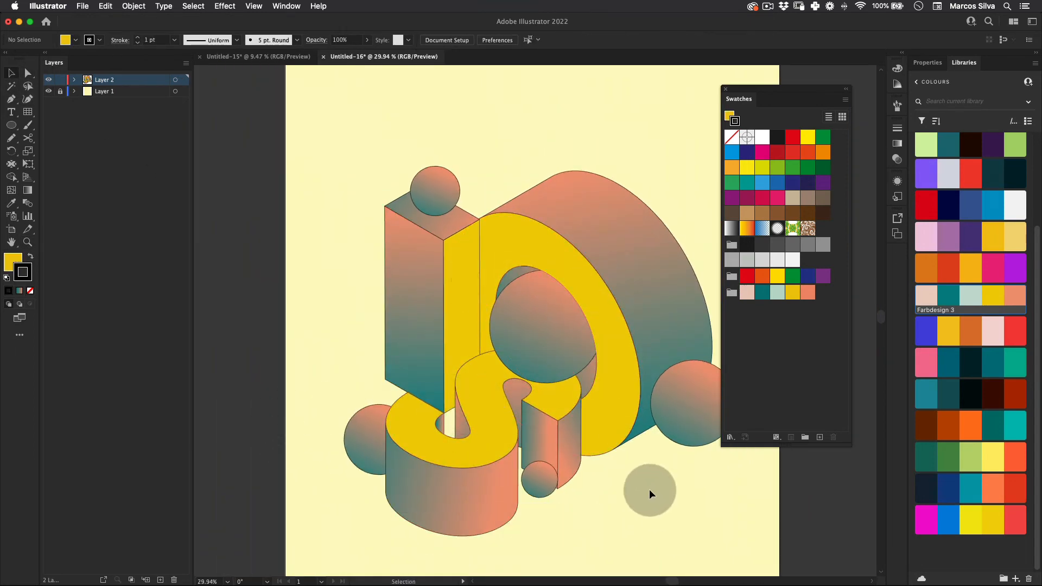
# Close the floating Swatches panel and select the clipped sphere group at its upper edge for direct editing.
pyautogui.click(725, 89)
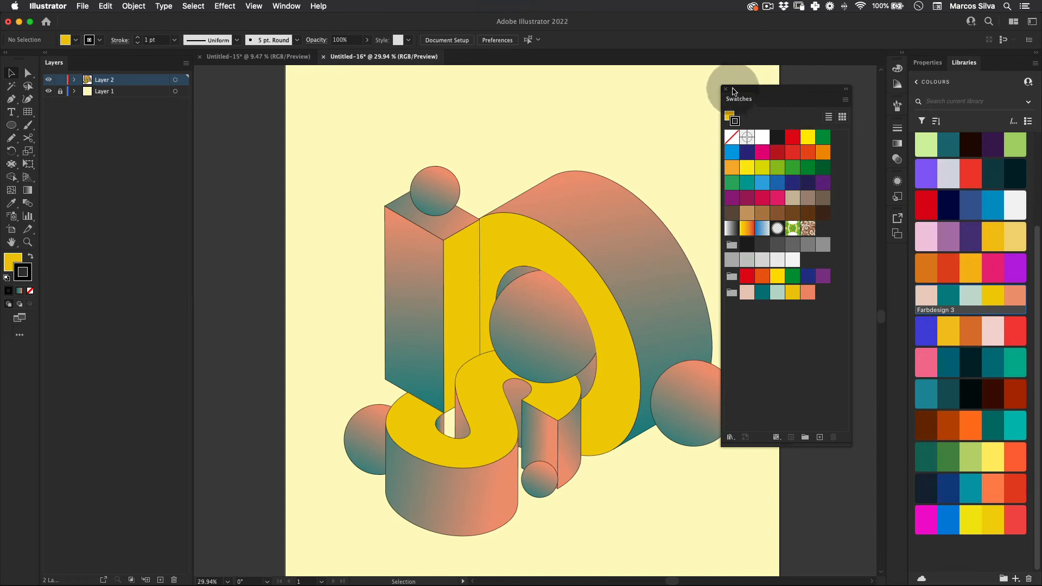
pyautogui.press('space')
pyautogui.moveTo(551, 332); pyautogui.dragTo(523, 205)
pyautogui.press('v')
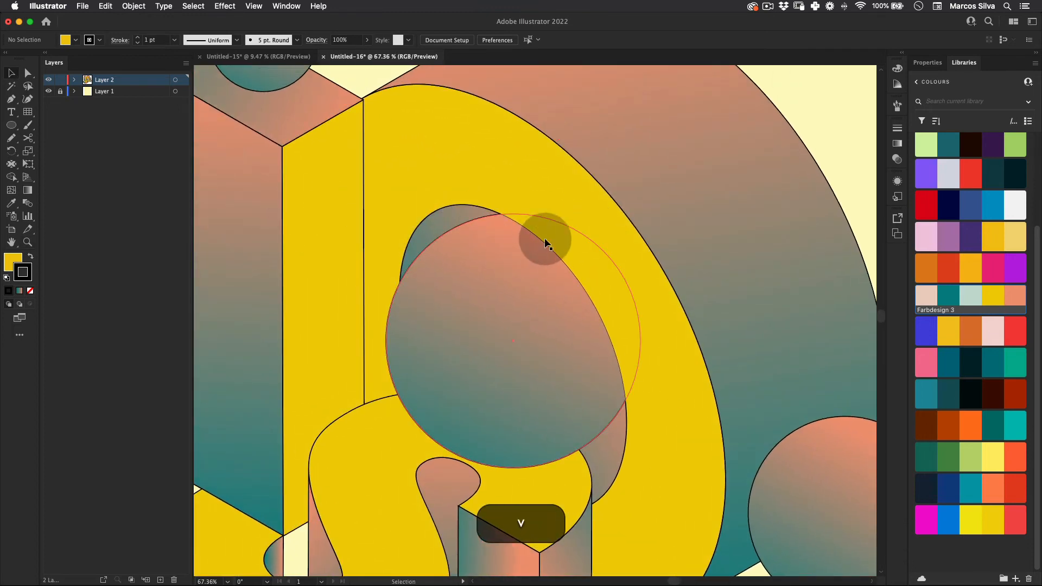
pyautogui.press('z')
pyautogui.moveTo(545, 242); pyautogui.dragTo(628, 216)
pyautogui.press('v')
pyautogui.click(470, 237)
pyautogui.press('a')
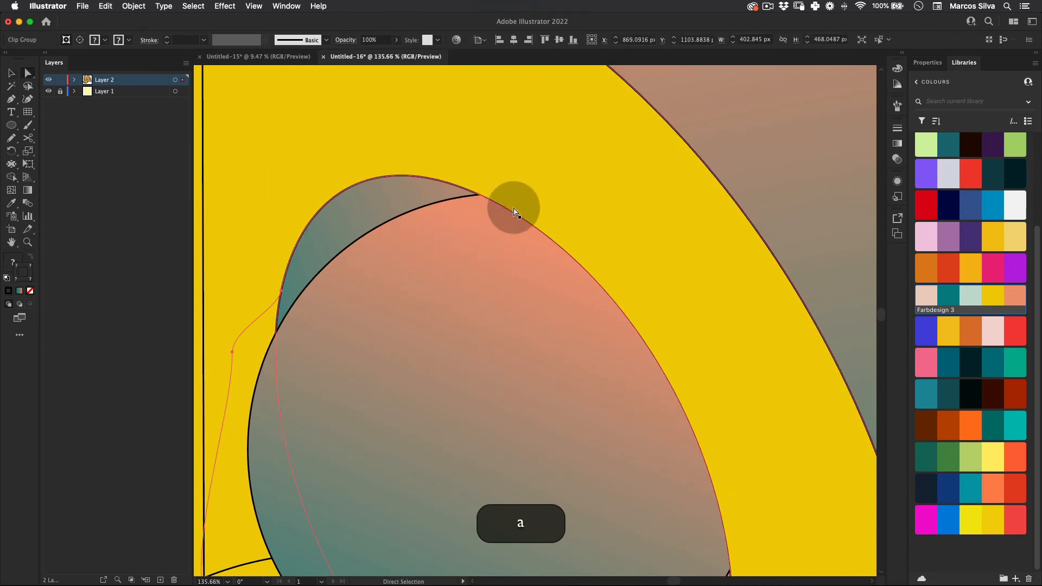
# Adjust the direction handle at the clipping path's upper right anchor to pull the curve slightly inward along the O's opening.
pyautogui.press('z')
pyautogui.moveTo(504, 210); pyautogui.dragTo(588, 181)
pyautogui.press('a')
pyautogui.click(522, 231)
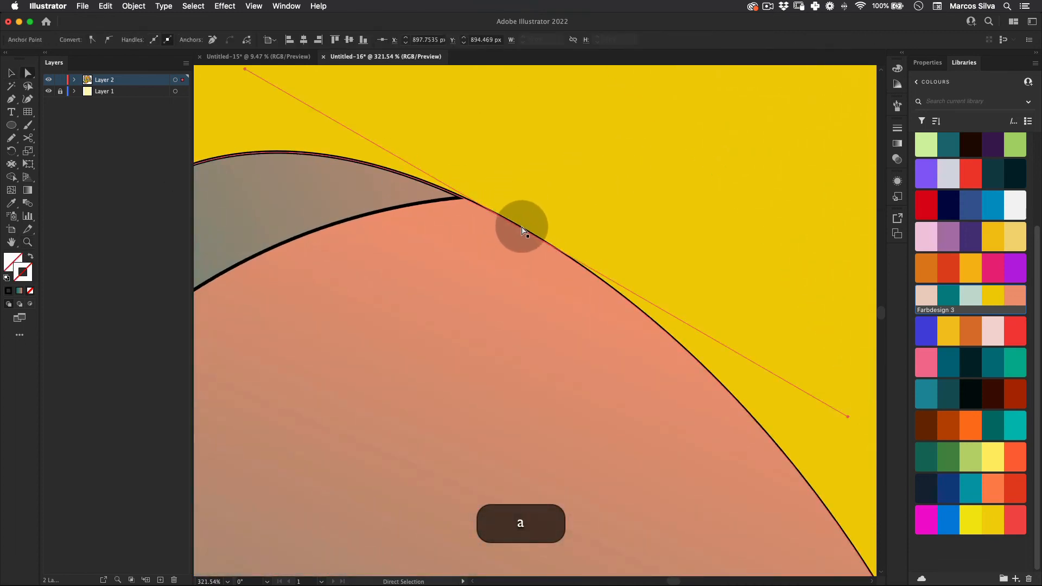
pyautogui.moveTo(522, 232); pyautogui.dragTo(521, 233)
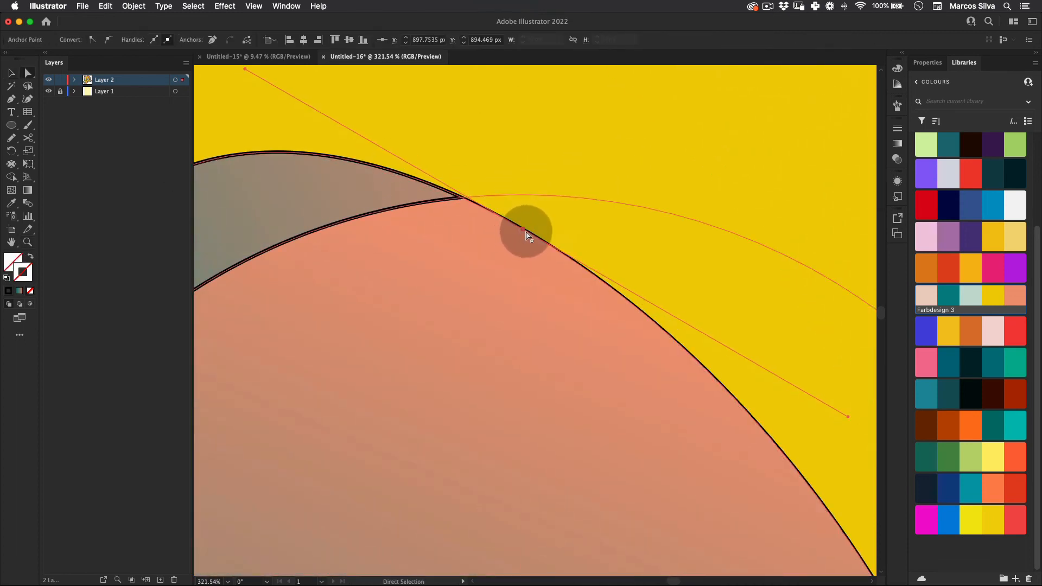
pyautogui.press('z')
pyautogui.press('space')
pyautogui.moveTo(848, 416); pyautogui.dragTo(837, 412)
pyautogui.press('z')
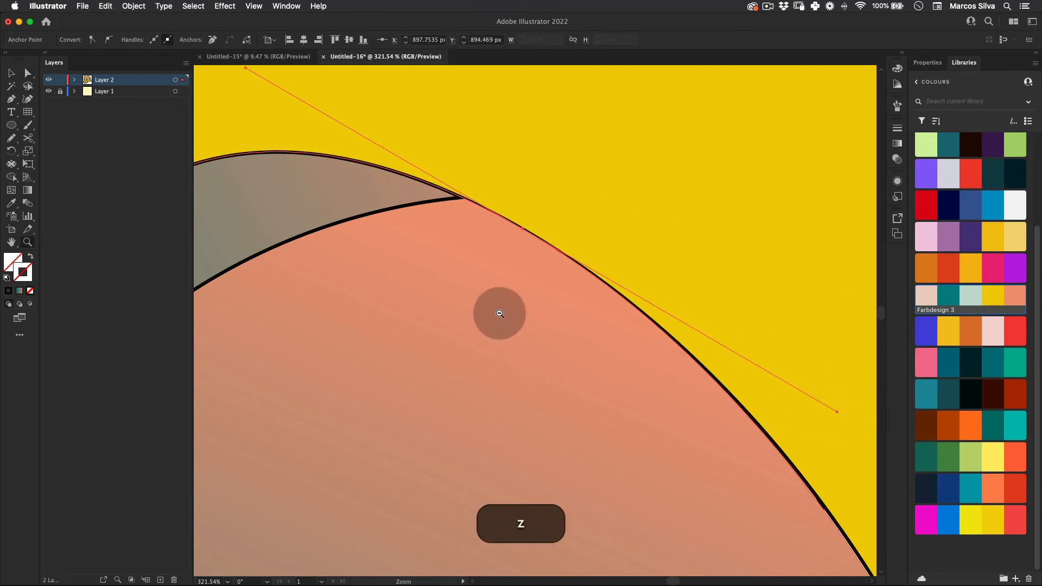
# Fine-tune the clipping path's direction handle to match the curve along the right side of the O's opening.
pyautogui.moveTo(505, 313); pyautogui.dragTo(388, 362)
pyautogui.press('space')
pyautogui.moveTo(588, 395); pyautogui.dragTo(305, 99)
pyautogui.press('z')
pyautogui.click(429, 267)
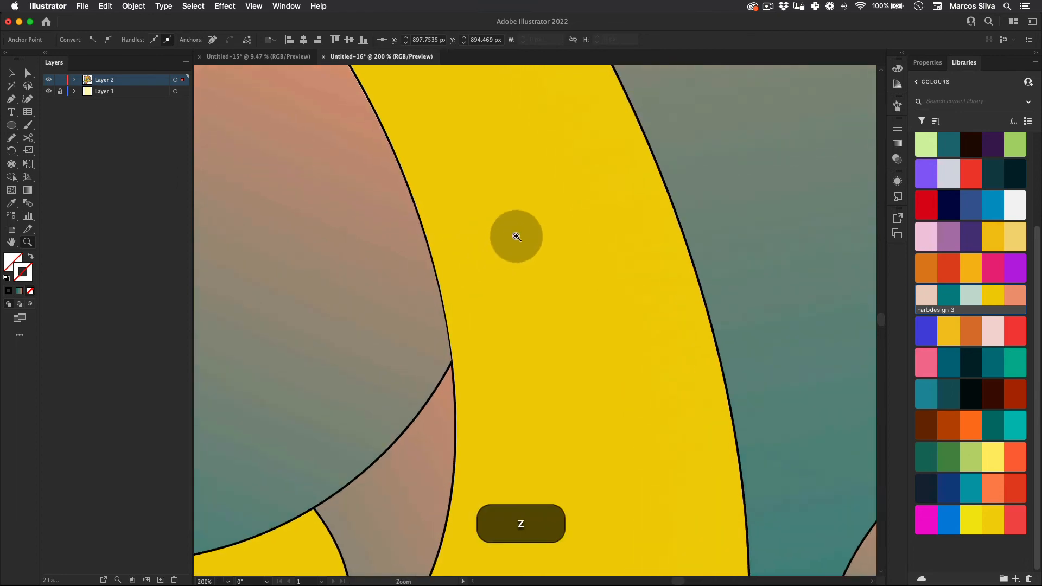
pyautogui.press('a')
pyautogui.moveTo(461, 194); pyautogui.dragTo(459, 178)
# Deselect the clipped sphere and examine the whole lettering with its spheres on the poster.
pyautogui.press('z')
pyautogui.moveTo(490, 210); pyautogui.dragTo(156, 297)
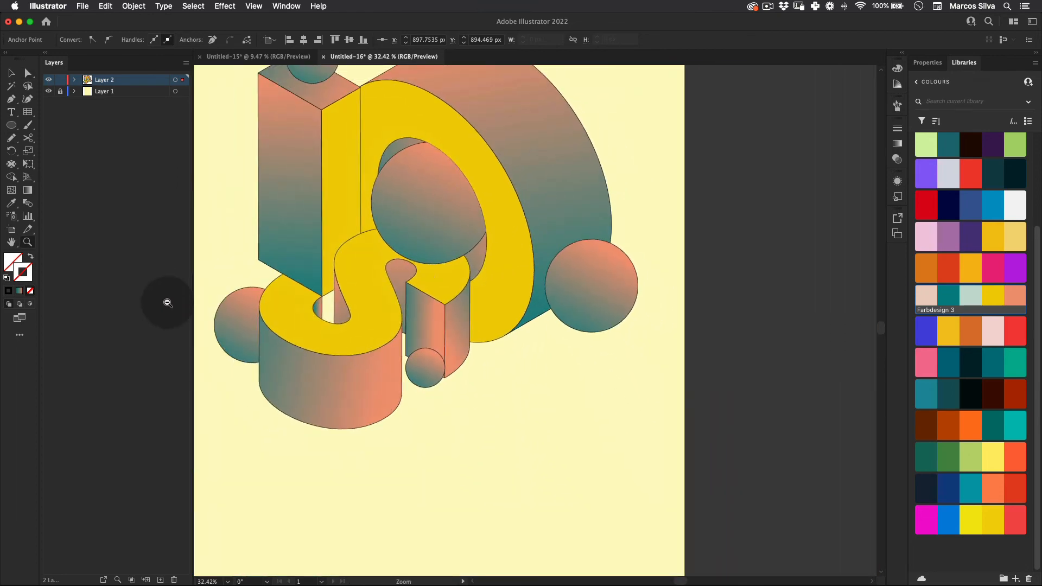
pyautogui.press('z')
pyautogui.moveTo(422, 210); pyautogui.dragTo(347, 284)
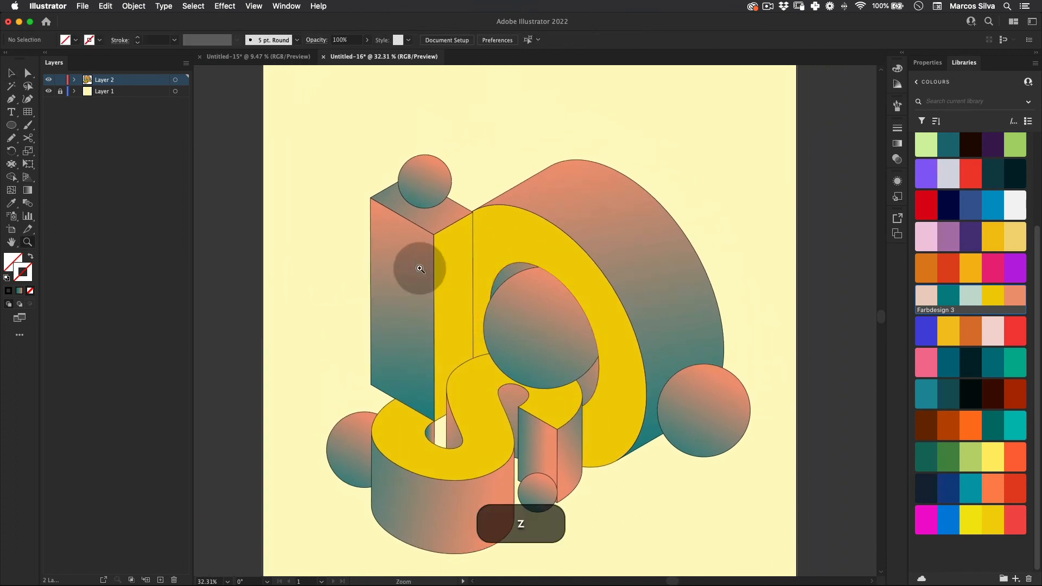
pyautogui.moveTo(418, 267); pyautogui.dragTo(372, 319)
pyautogui.press('v')
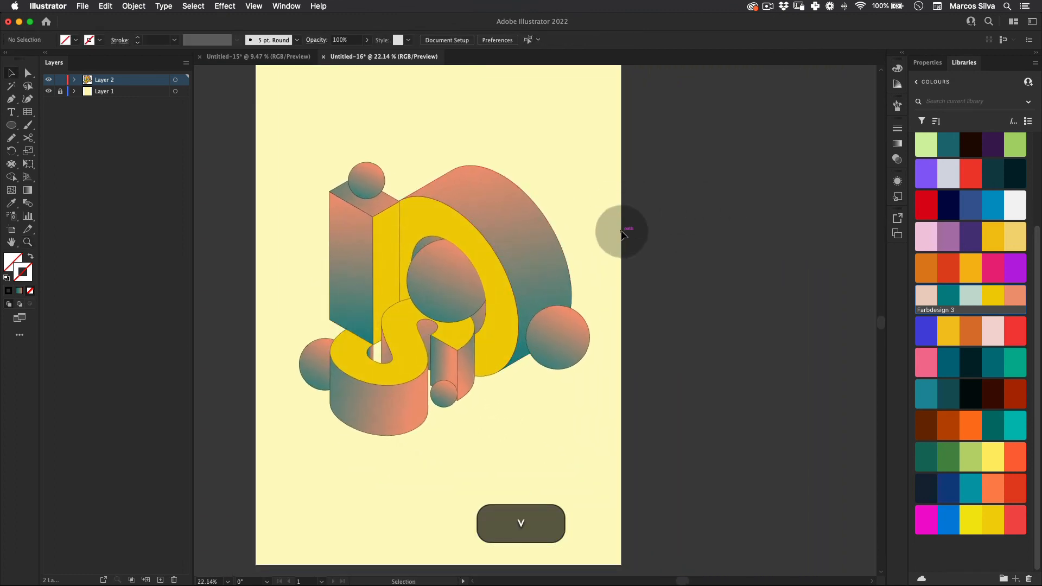
pyautogui.press('z')
pyautogui.moveTo(415, 244); pyautogui.dragTo(472, 220)
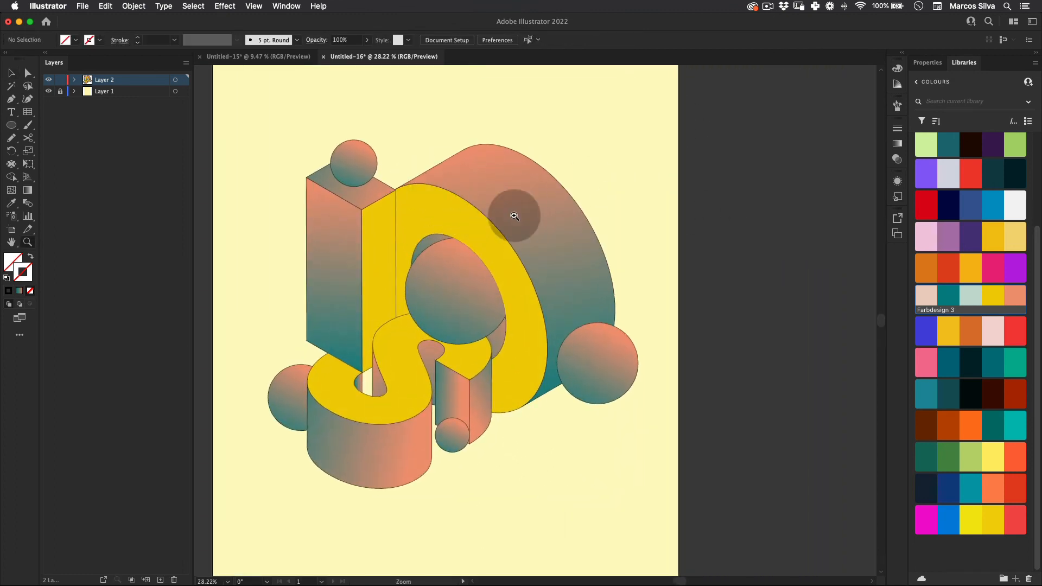
# Draw a circle about 127 px in diameter on the empty background beyond the upper right of the O.
pyautogui.moveTo(12, 129); pyautogui.dragTo(46, 153)
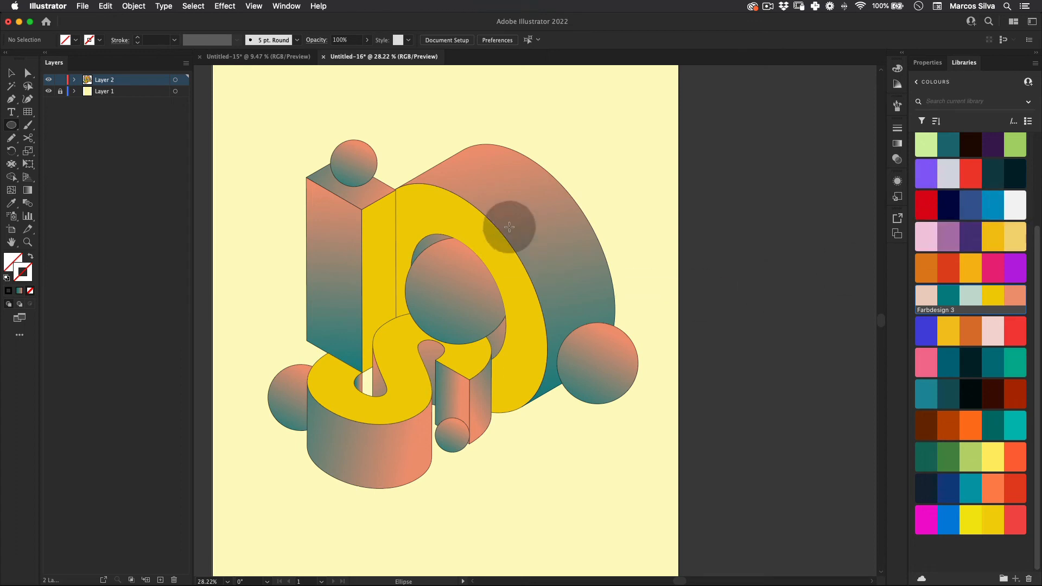
pyautogui.moveTo(10, 123); pyautogui.dragTo(9, 123)
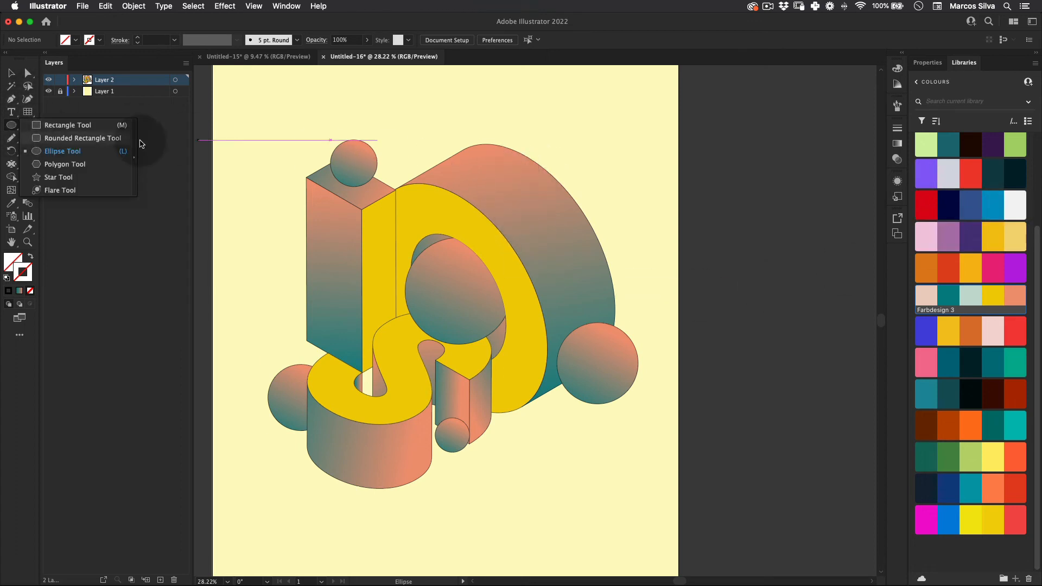
pyautogui.moveTo(581, 159); pyautogui.dragTo(599, 158)
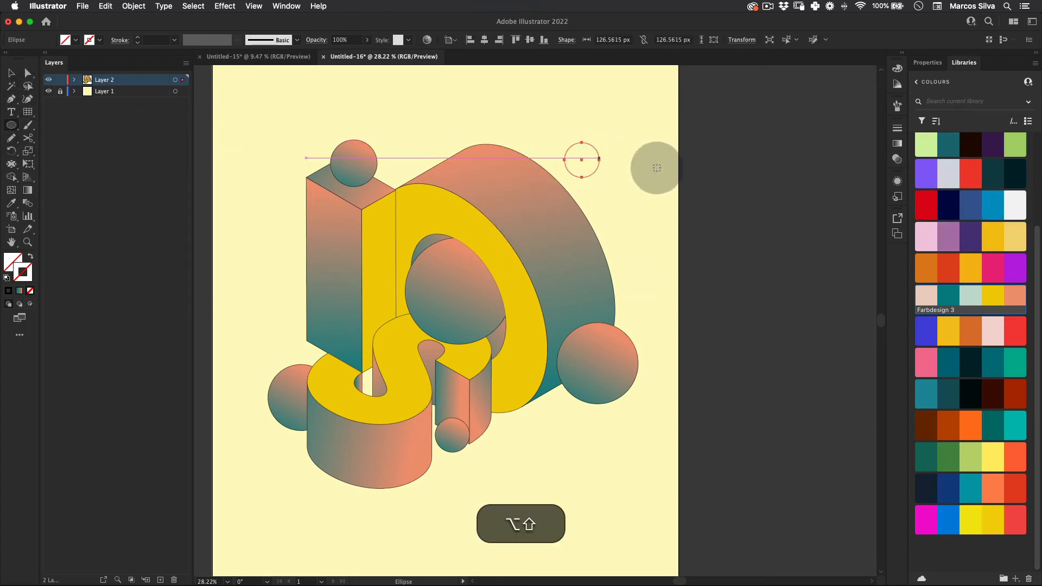
# Fill the small circle with the off-white of the Chicão colour theme and move it onto the O's face edge.
pyautogui.click(1005, 214)
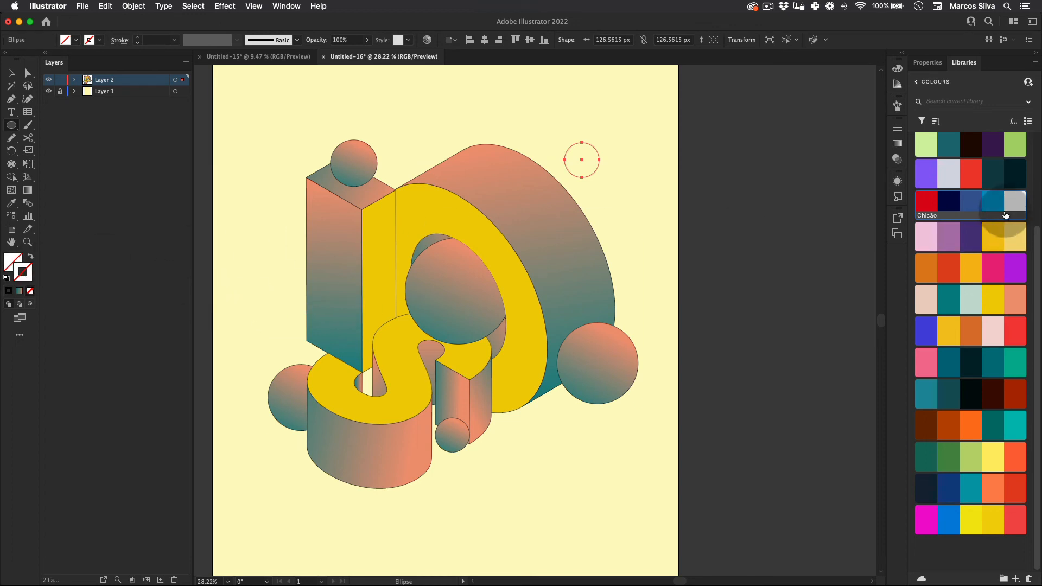
pyautogui.moveTo(1005, 207); pyautogui.dragTo(21, 261)
pyautogui.press('v')
pyautogui.moveTo(586, 160); pyautogui.dragTo(500, 237)
# Apply a Pucker & Bloat effect of -106% to the off-white circle to turn it into a four-pointed sparkle.
pyautogui.click(231, 6)
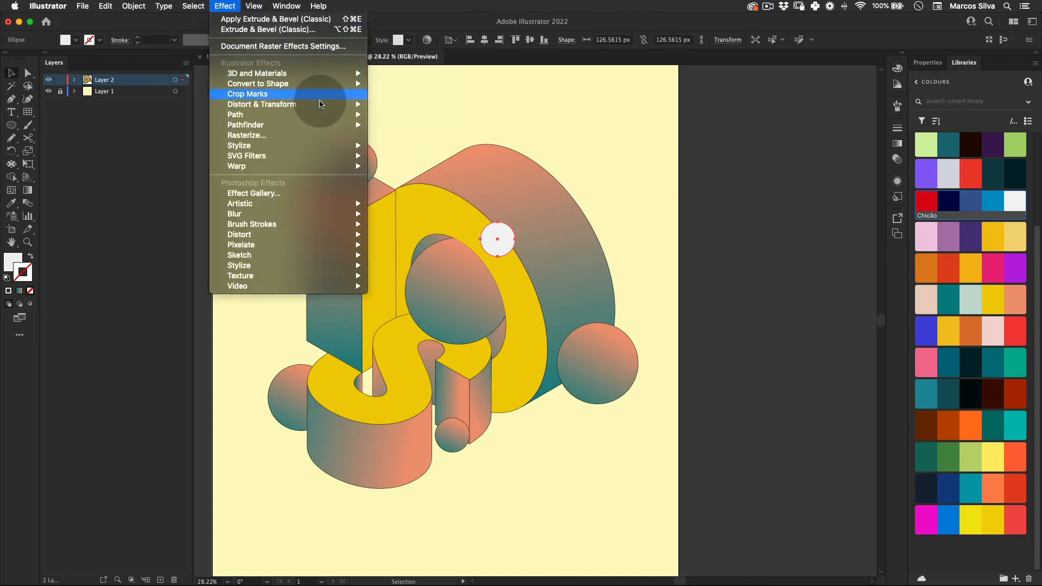
pyautogui.moveTo(303, 104)
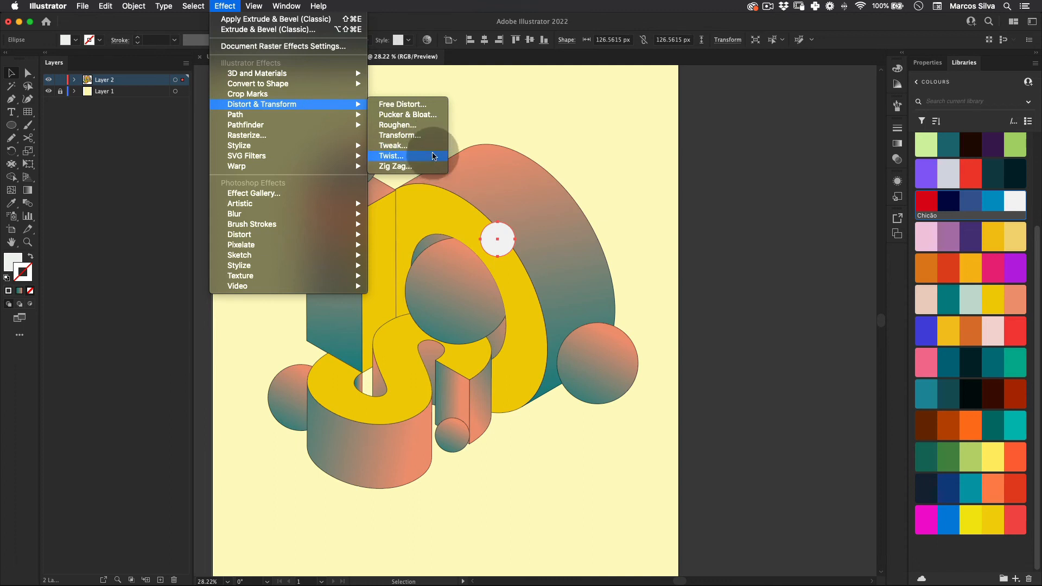
pyautogui.click(423, 116)
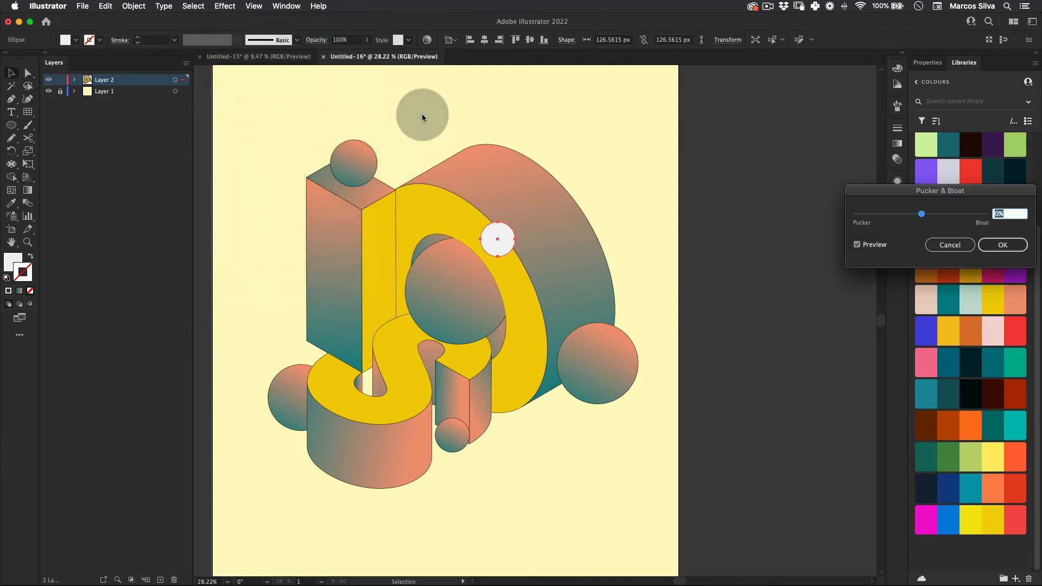
pyautogui.click(928, 214)
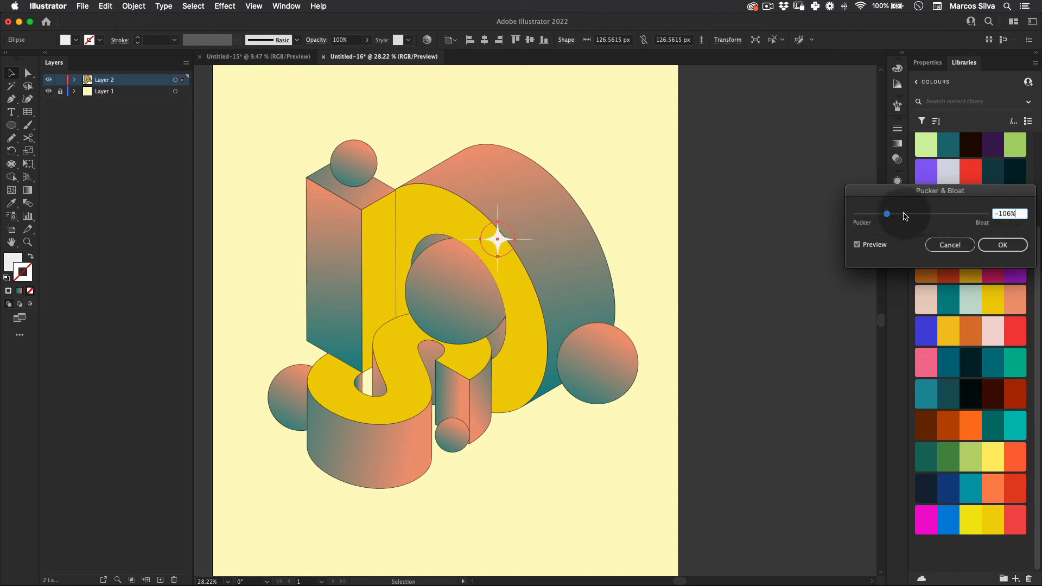
pyautogui.click(1002, 245)
# Shrink the sparkle's circle to about 42 px and place it on the upper left edge of the sphere beside the O.
pyautogui.press('v')
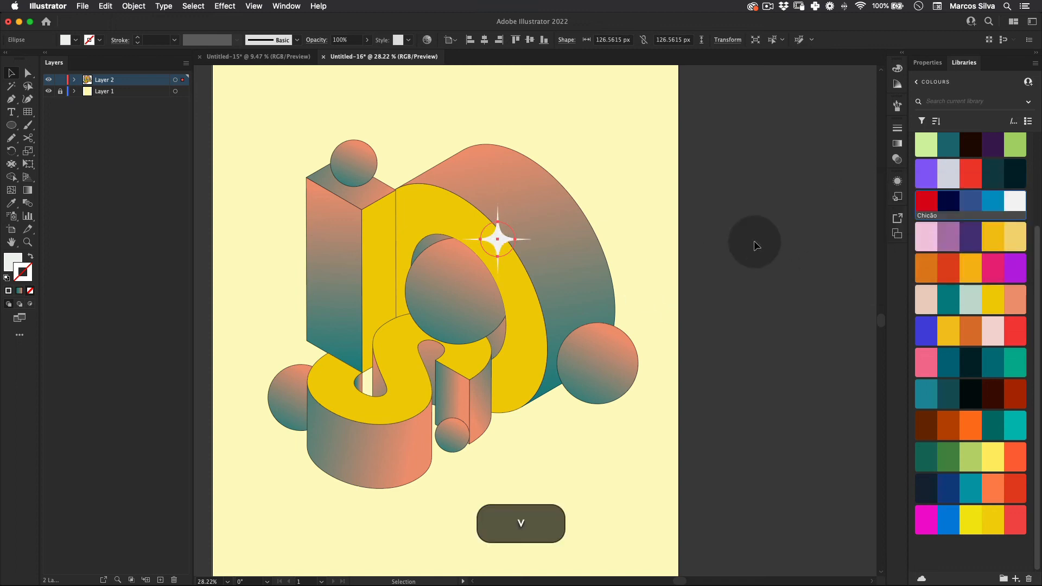
pyautogui.moveTo(509, 257); pyautogui.dragTo(561, 338)
pyautogui.press('e')
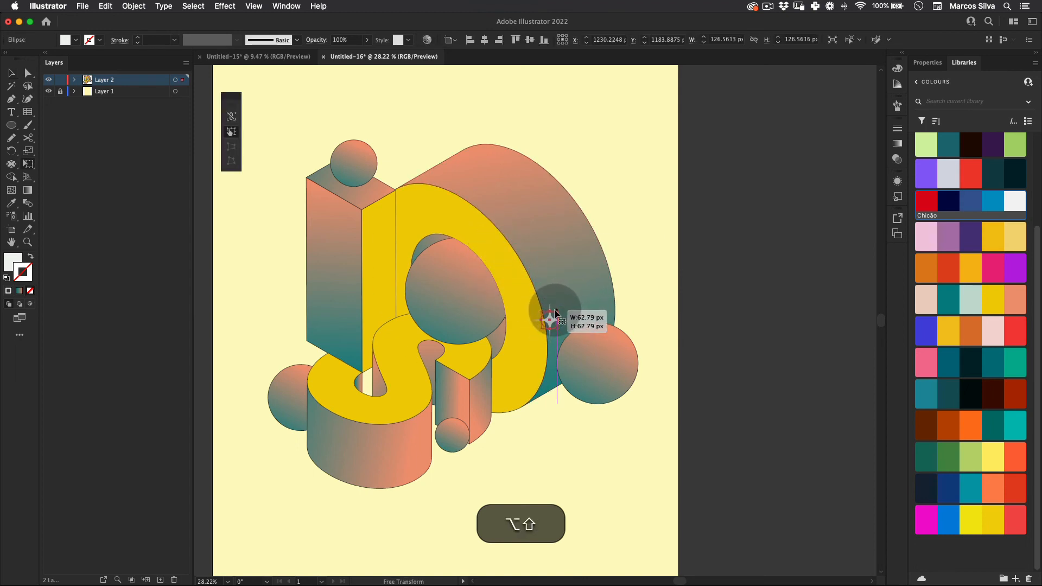
pyautogui.press('v')
pyautogui.click(727, 240)
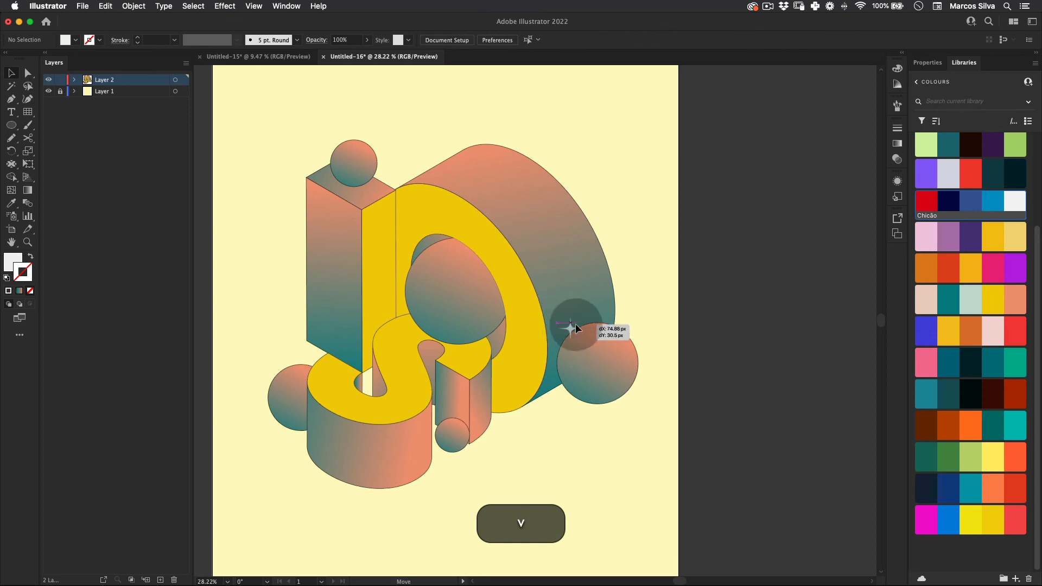
pyautogui.moveTo(575, 323); pyautogui.dragTo(580, 323)
pyautogui.click(727, 279)
# Duplicate the sparkle onto the front vertical edge of the I and the front edge of the S's short end.
pyautogui.press('space')
pyautogui.moveTo(734, 274); pyautogui.dragTo(775, 274)
pyautogui.press('v')
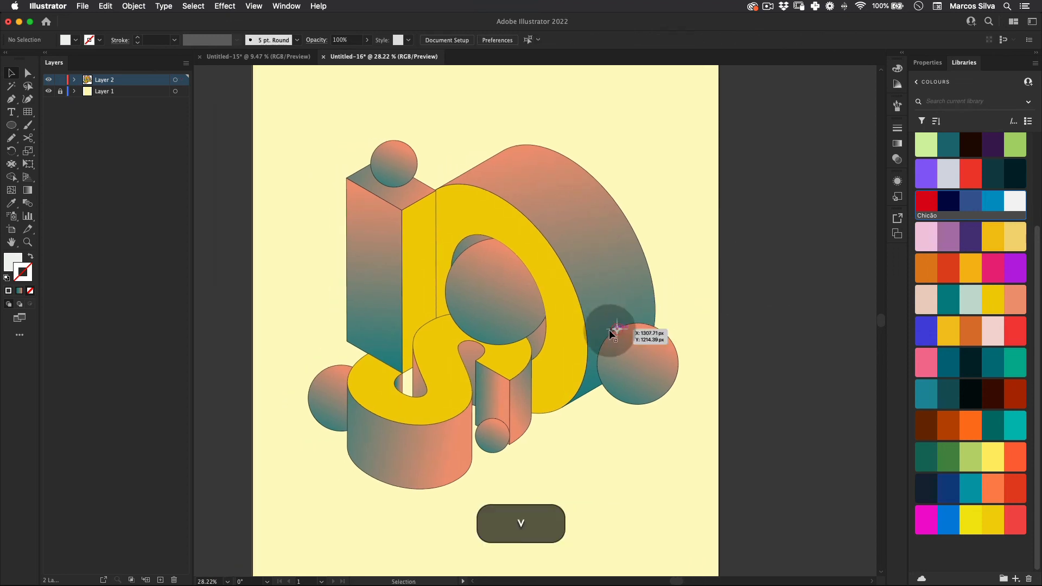
pyautogui.moveTo(609, 333); pyautogui.dragTo(387, 198)
pyautogui.click(598, 145)
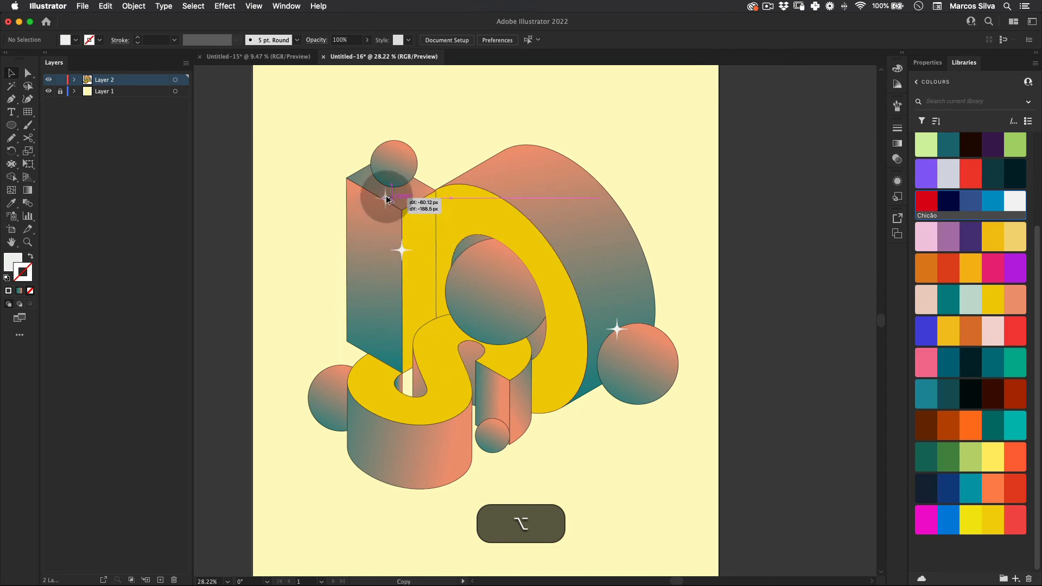
pyautogui.moveTo(420, 242); pyautogui.dragTo(364, 402)
pyautogui.moveTo(414, 427); pyautogui.dragTo(508, 411)
pyautogui.click(767, 223)
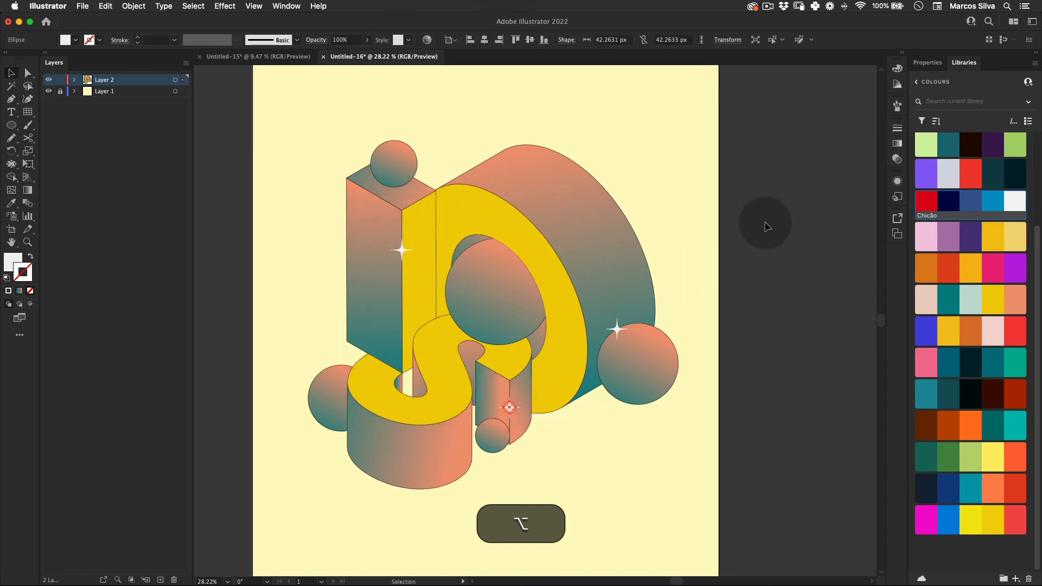
# Select the whole artwork, centre it horizontally on the artboard, enlarge it slightly from its centre and deselect it.
pyautogui.hotkey('alt', 'z')
pyautogui.keyDown('alt'); pyautogui.click(552, 272); pyautogui.keyUp('alt')
pyautogui.keyDown('alt'); pyautogui.click(466, 296); pyautogui.keyUp('alt')
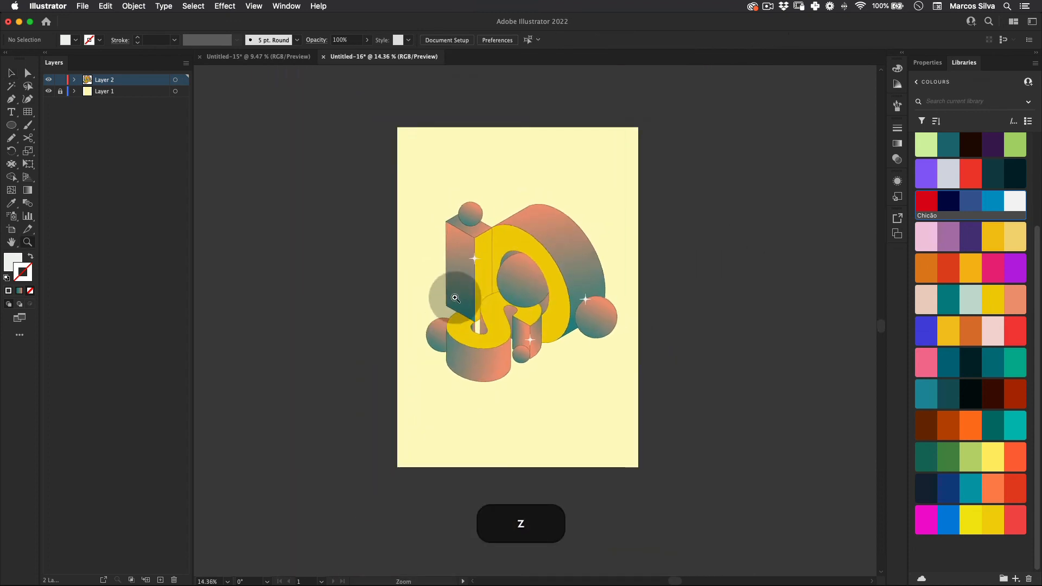
pyautogui.press('super+0')
pyautogui.press('v')
pyautogui.press('super+a')
pyautogui.moveTo(575, 268); pyautogui.dragTo(565, 284)
pyautogui.press('e')
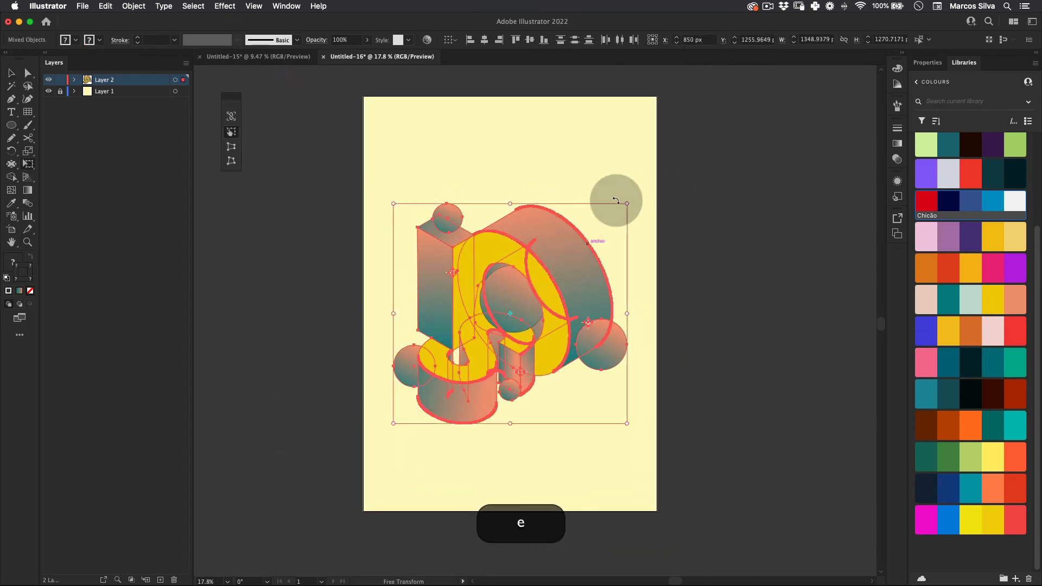
pyautogui.moveTo(627, 204); pyautogui.dragTo(640, 190)
pyautogui.press('v')
pyautogui.click(731, 149)
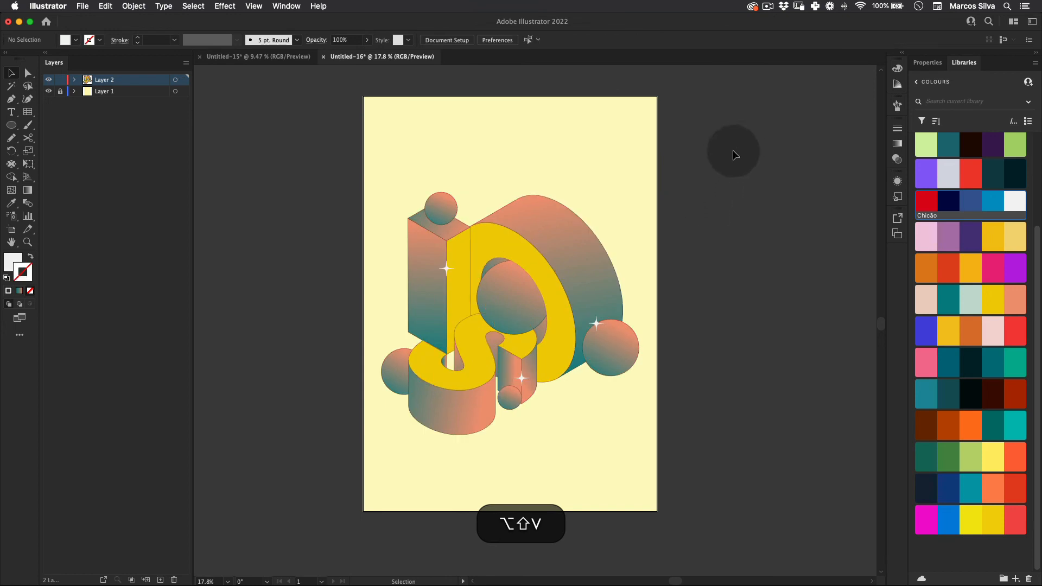
pyautogui.press('z')
pyautogui.moveTo(665, 225); pyautogui.dragTo(665, 182)
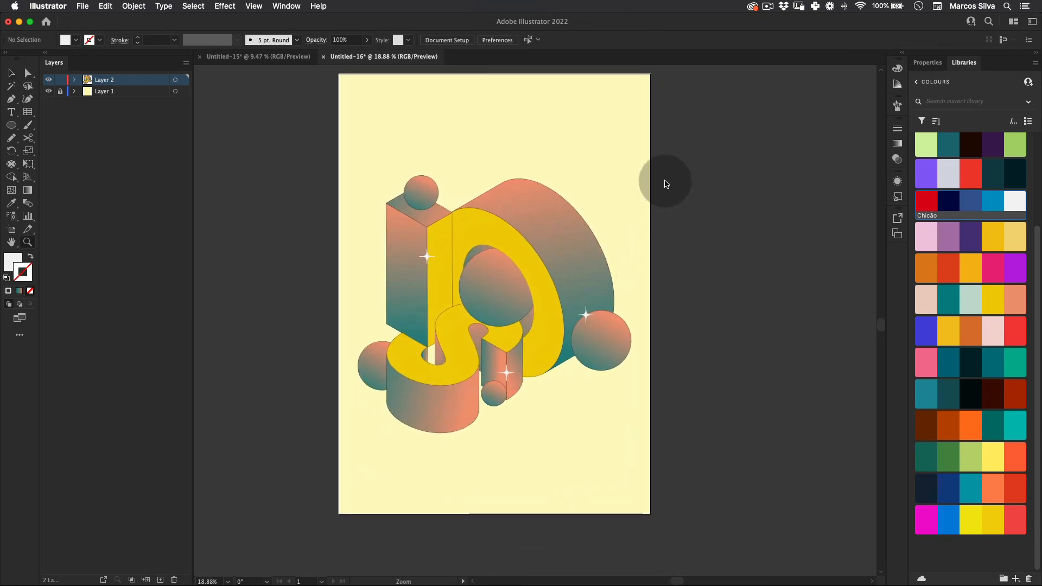
pyautogui.press('v')
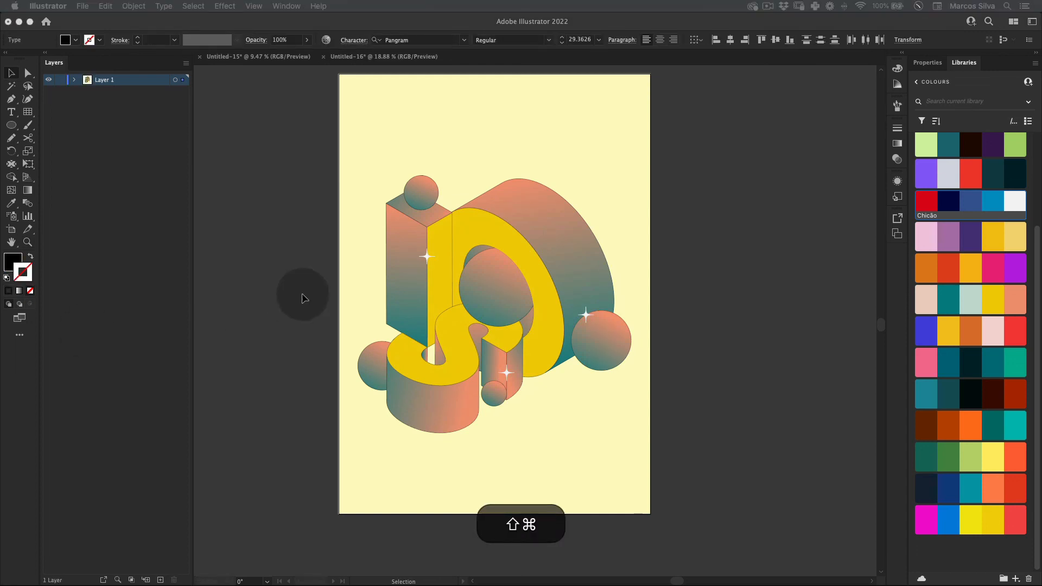
pyautogui.press('super+c')
pyautogui.click(432, 167)
pyautogui.press('super+v')
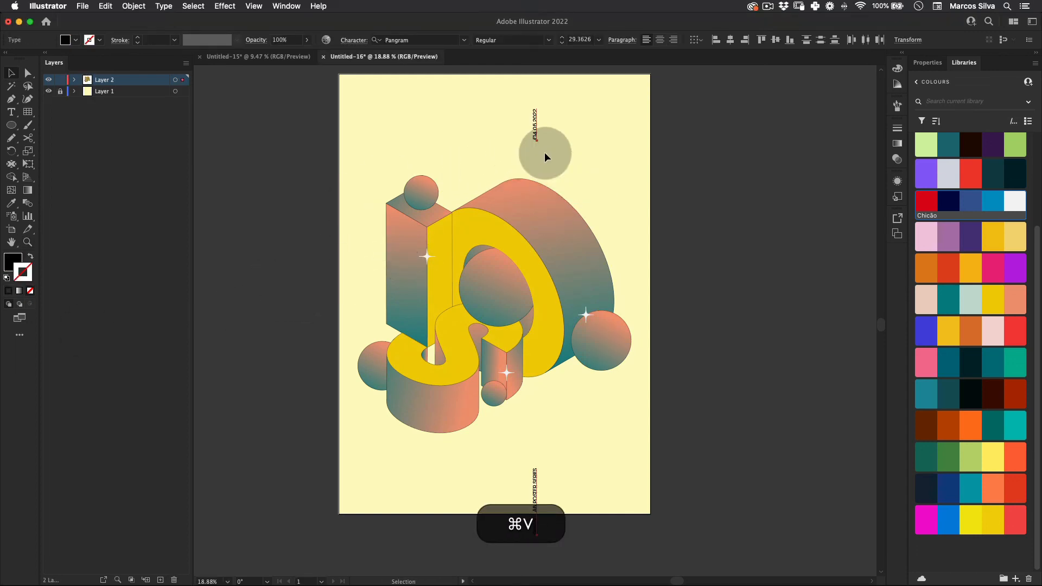
pyautogui.moveTo(545, 158); pyautogui.dragTo(346, 106)
pyautogui.click(319, 537)
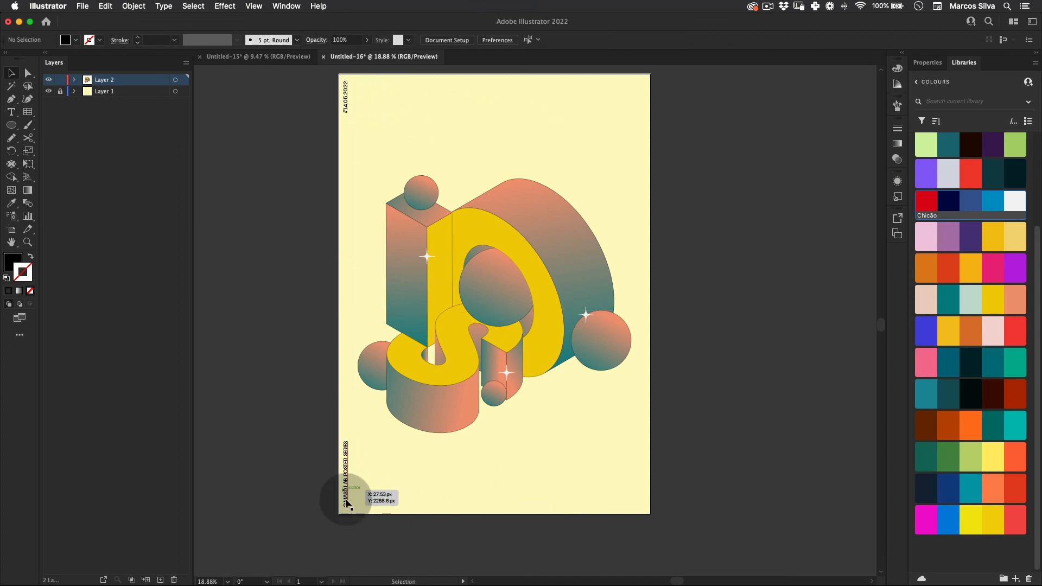
# Duplicate both vertical texts in place, rotate the copies 180° and move them to the poster's right edge.
pyautogui.press('space')
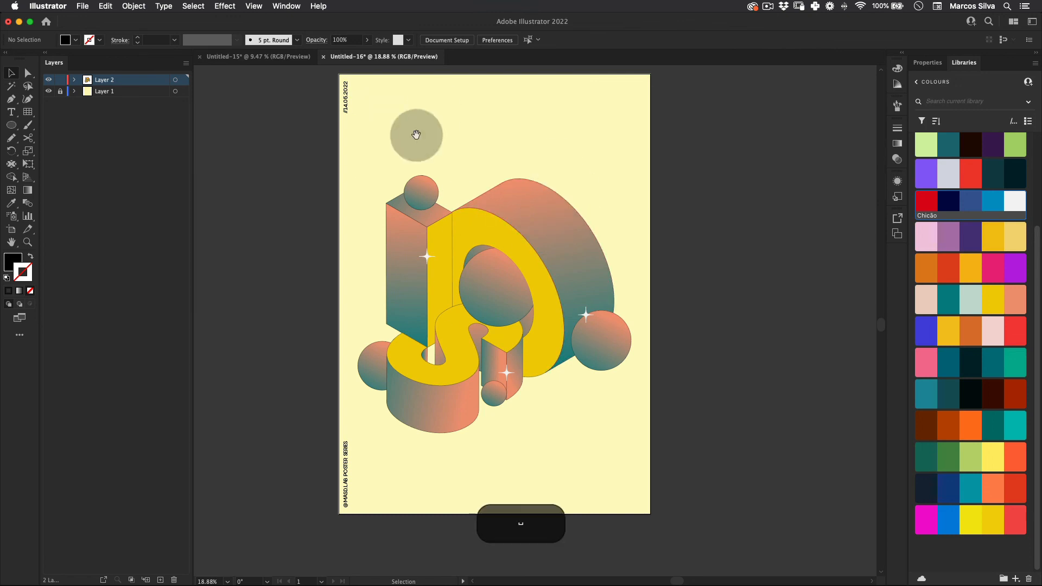
pyautogui.click(347, 460)
pyautogui.press('space')
pyautogui.moveTo(394, 336); pyautogui.dragTo(402, 384)
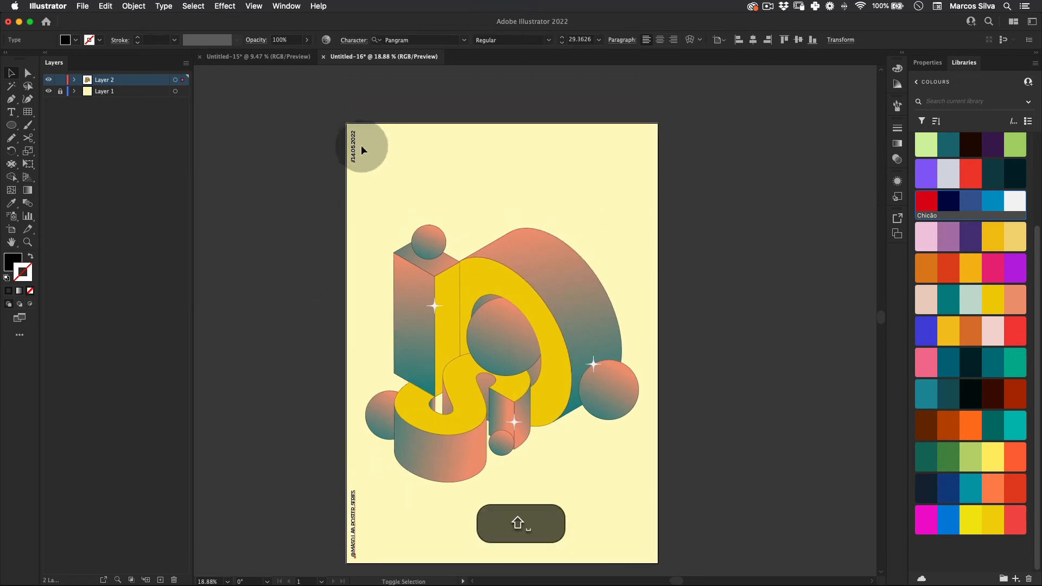
pyautogui.press('super+f')
pyautogui.press('e')
pyautogui.moveTo(614, 412); pyautogui.dragTo(71, 336)
pyautogui.moveTo(326, 193); pyautogui.dragTo(652, 207)
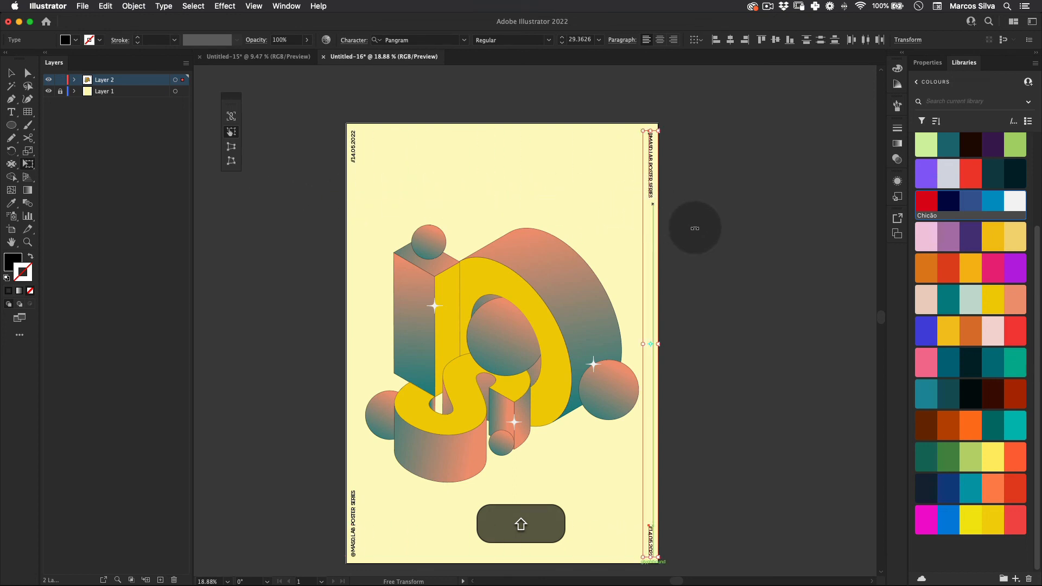
# Examine the finished poster in full-screen view, then return to the normal workspace.
pyautogui.press('z')
pyautogui.moveTo(623, 257); pyautogui.dragTo(529, 282)
pyautogui.press('space')
pyautogui.moveTo(577, 312); pyautogui.dragTo(561, 255)
pyautogui.press('z')
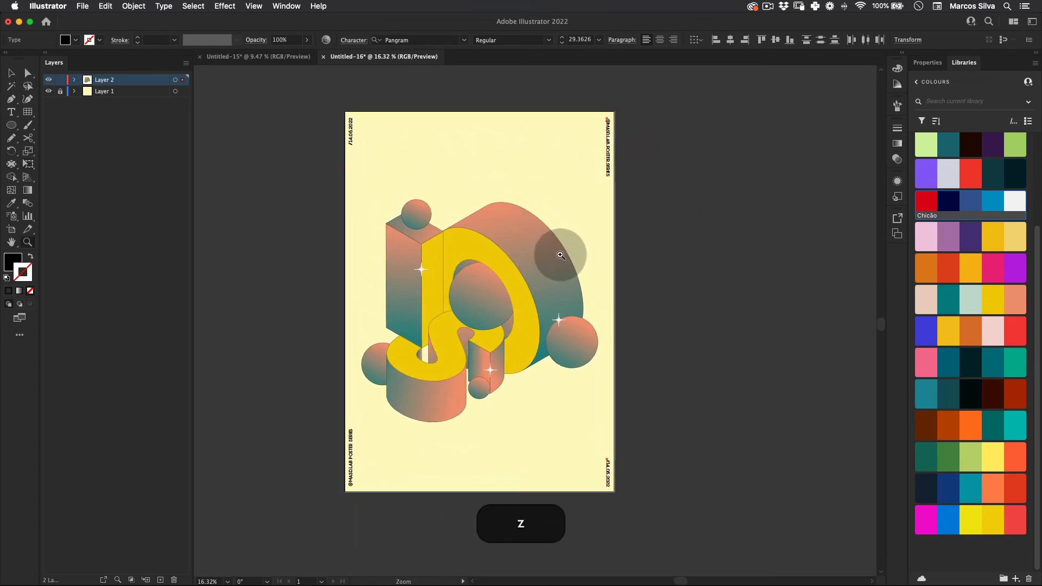
pyautogui.press('f')
pyautogui.press('f')
pyautogui.press('space')
pyautogui.moveTo(443, 252); pyautogui.dragTo(645, 286)
pyautogui.press('z')
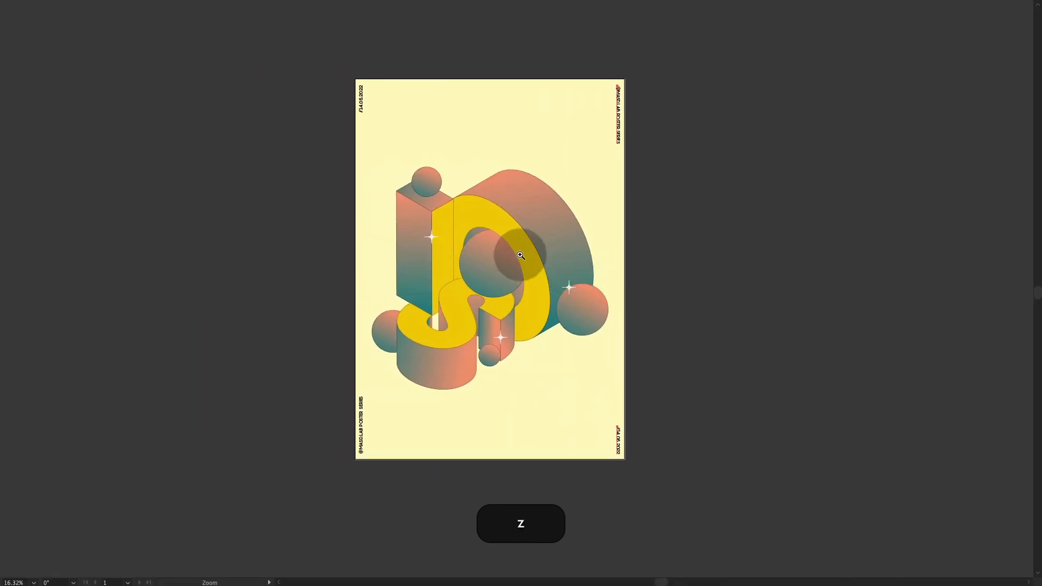
pyautogui.moveTo(524, 255)
pyautogui.mouseDown()
pyautogui.moveTo(544, 247)
pyautogui.moveTo(518, 271)
pyautogui.moveTo(508, 257)
pyautogui.mouseUp()
pyautogui.click(491, 258)
pyautogui.press('space')
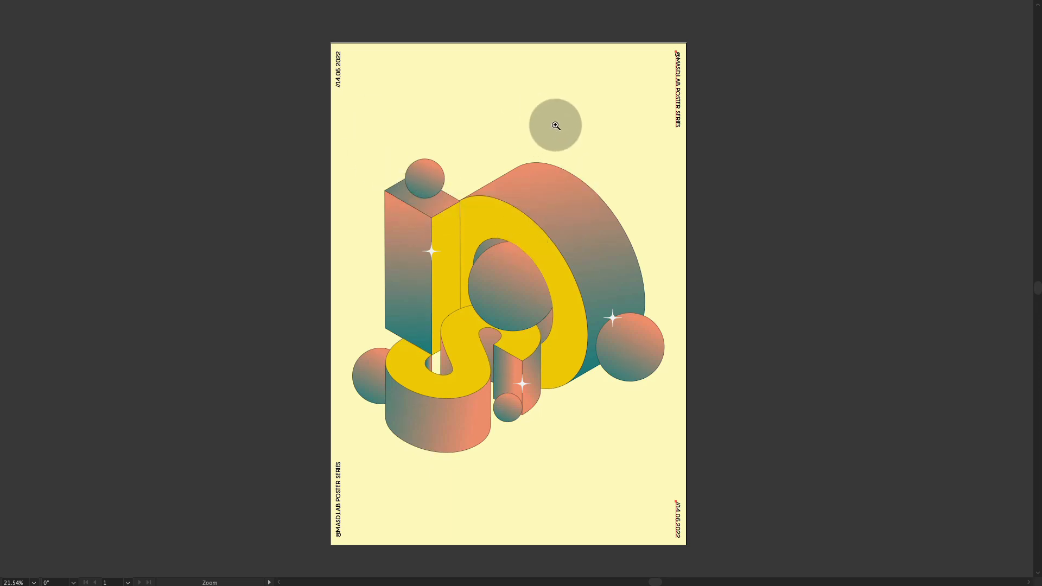
pyautogui.press('Escape')
pyautogui.click(767, 5)
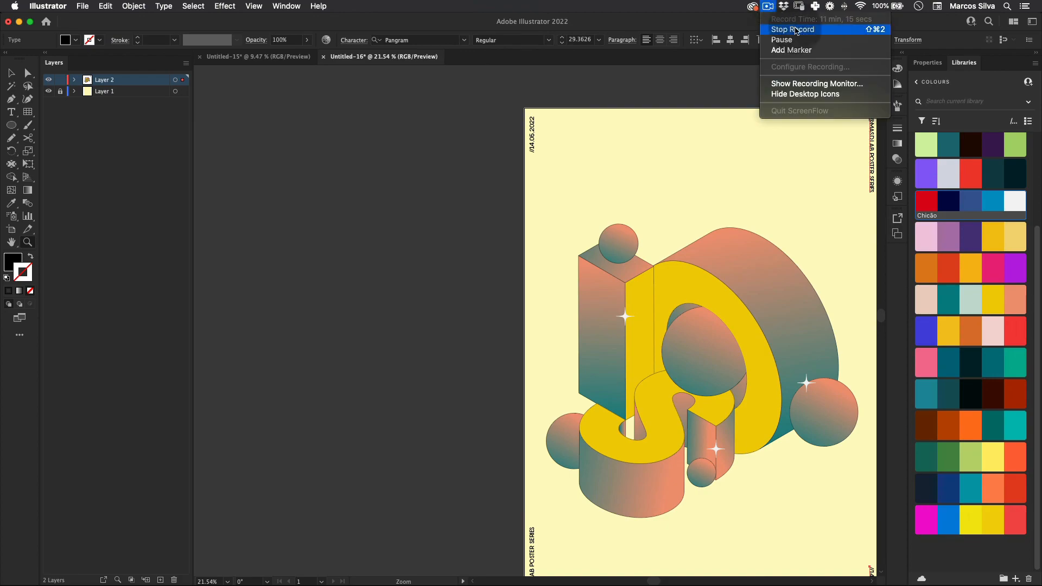